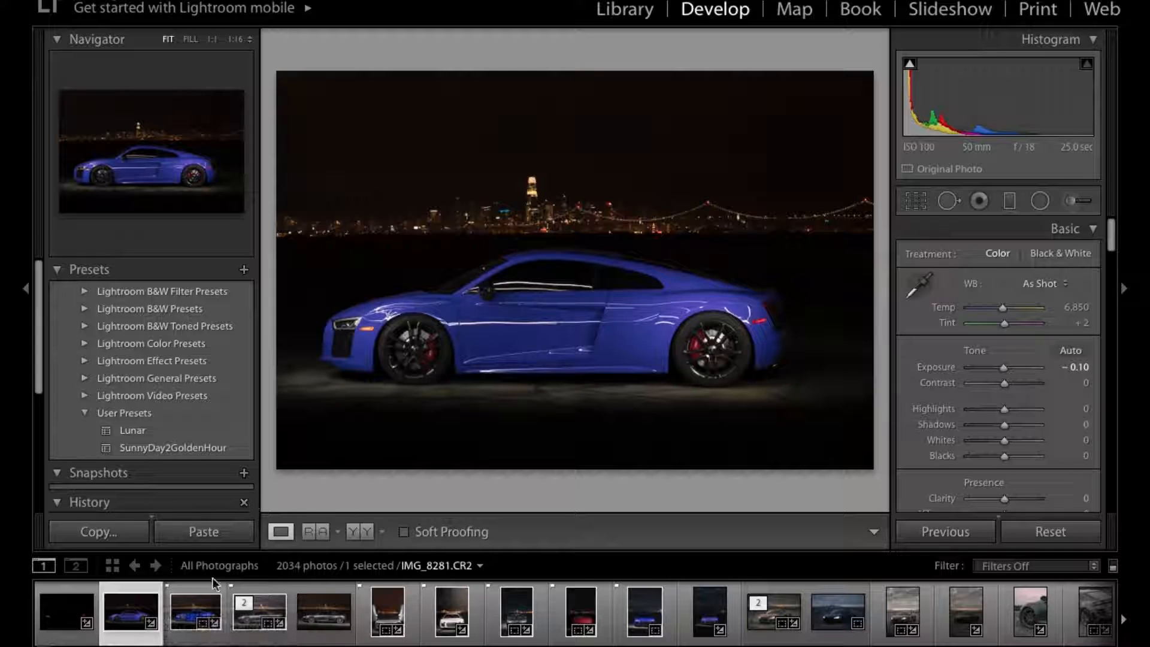
Compare the dark headlight exposure IMG_8282.CR2 with the lit car exposure IMG_8281.CR2.
left_click(63, 631)
key("Right")
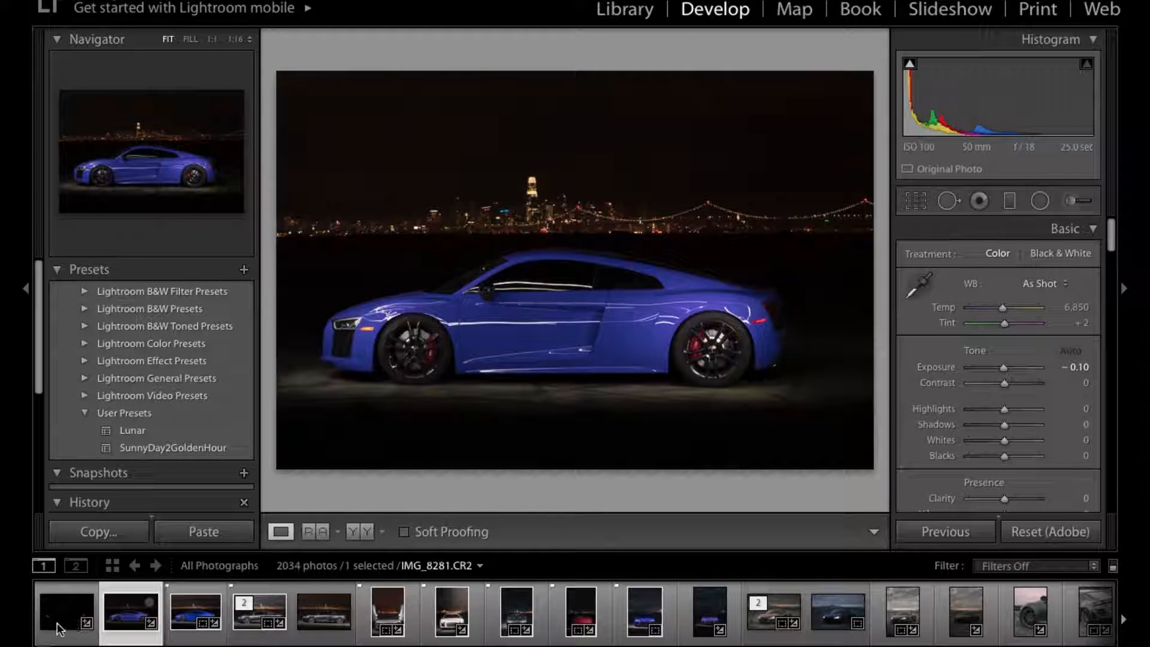
left_click(59, 629, "ctrl")
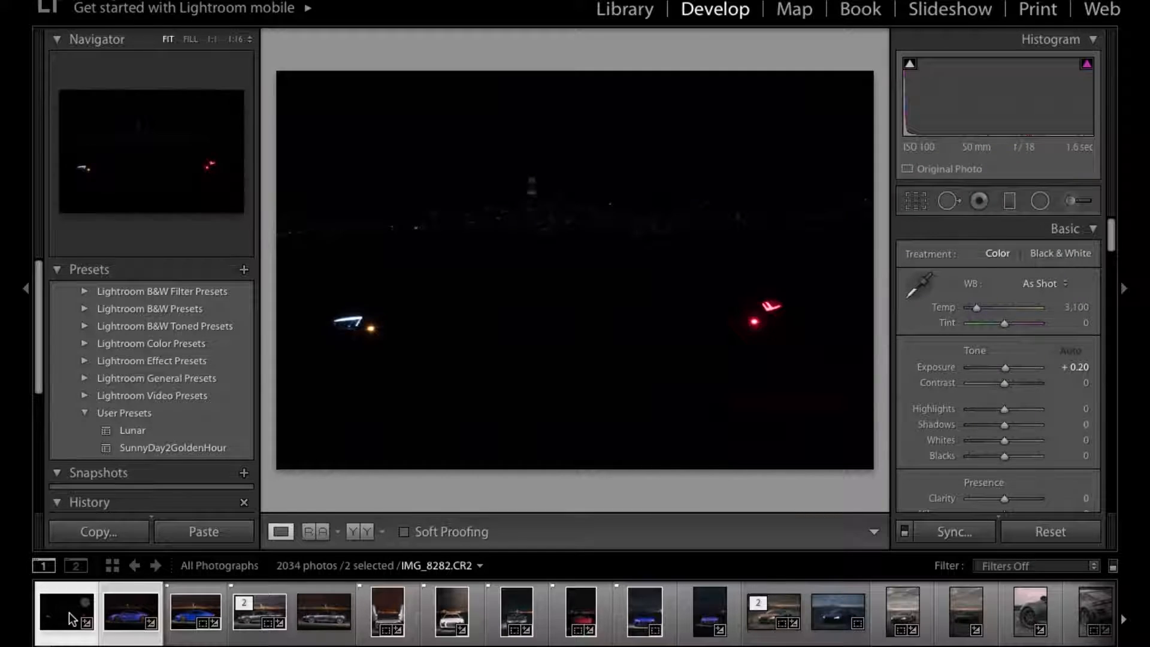
left_click(127, 618)
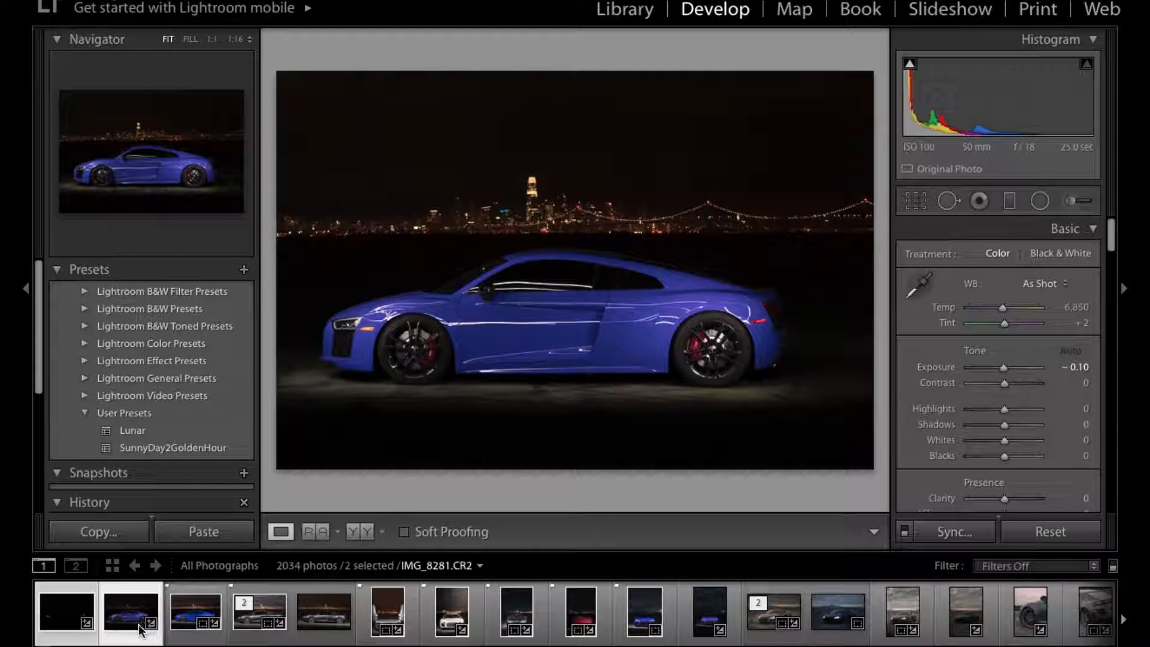
left_click(186, 626)
Inspect the headlight and the orange side marker up close in the dark exposure IMG_8282.CR2.
left_click(65, 611)
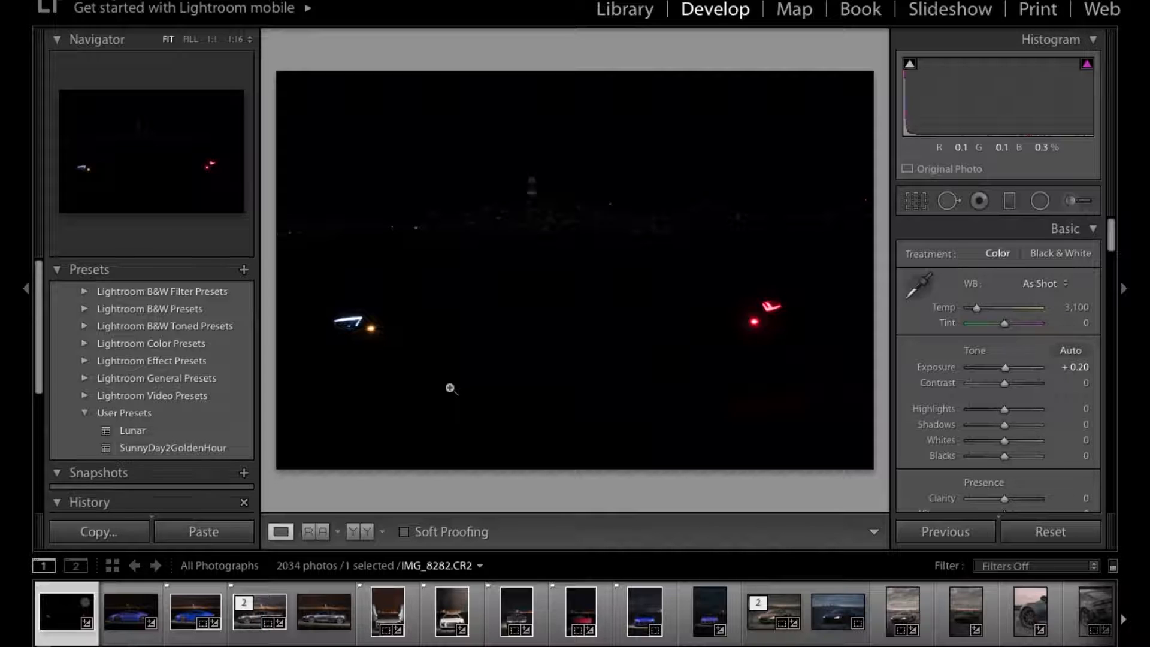
left_click(376, 342)
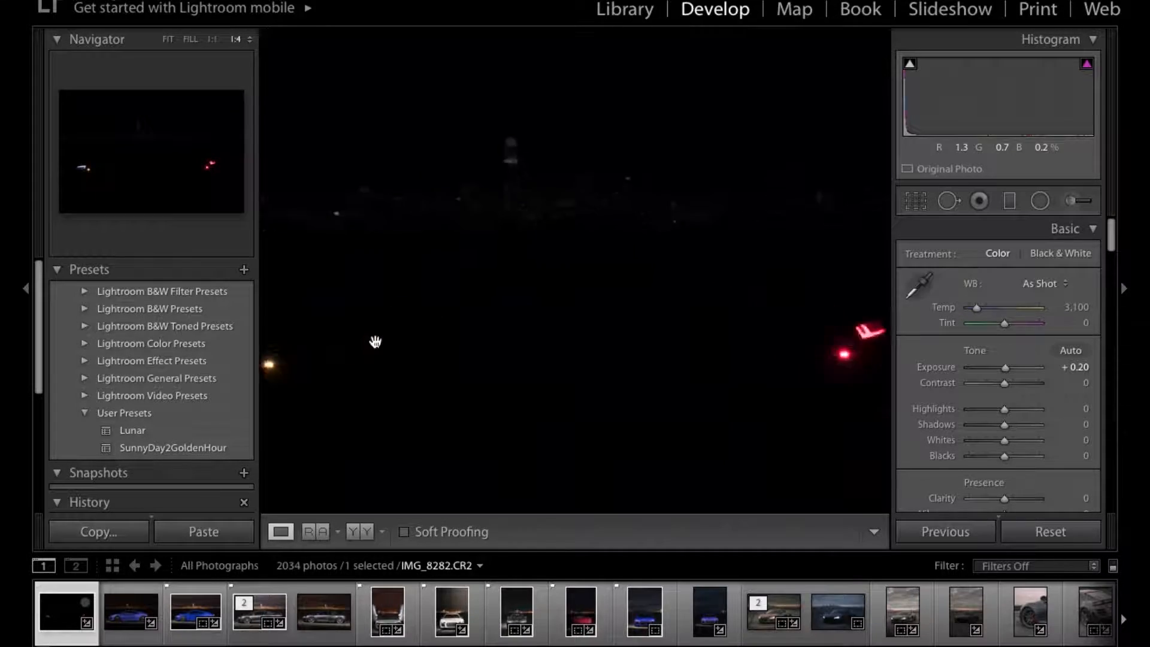
scroll(376, 342, "left", 6)
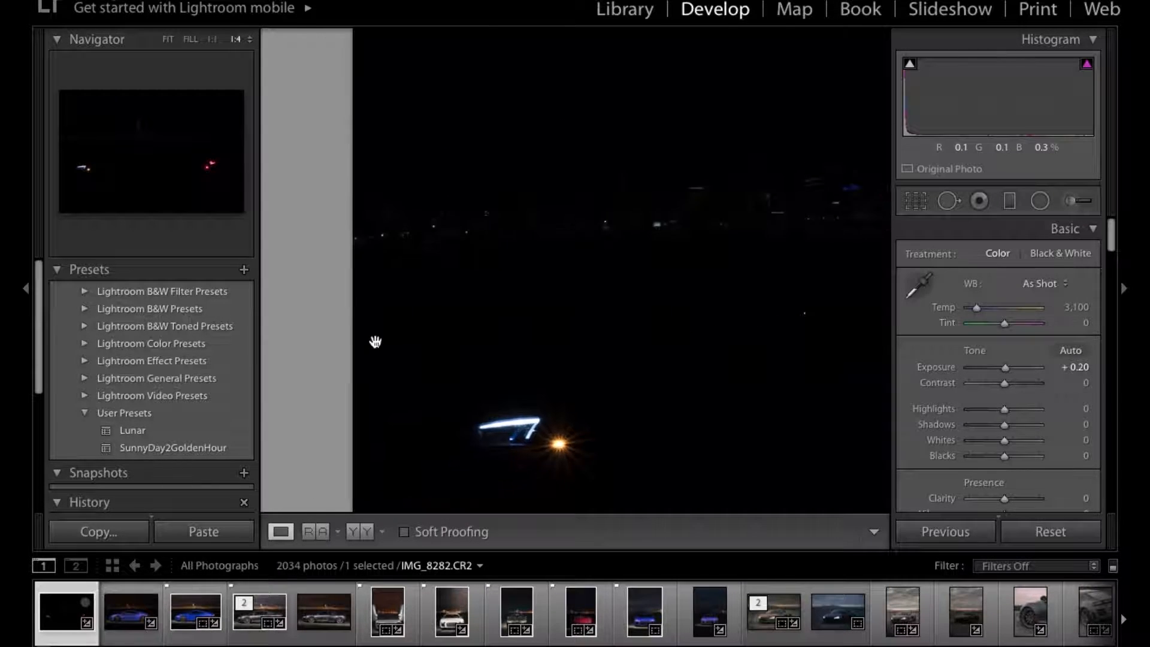
scroll(376, 342, "down", 1)
key("super+equal")
scroll(533, 369, "right", 1)
scroll(533, 369, "down", 1)
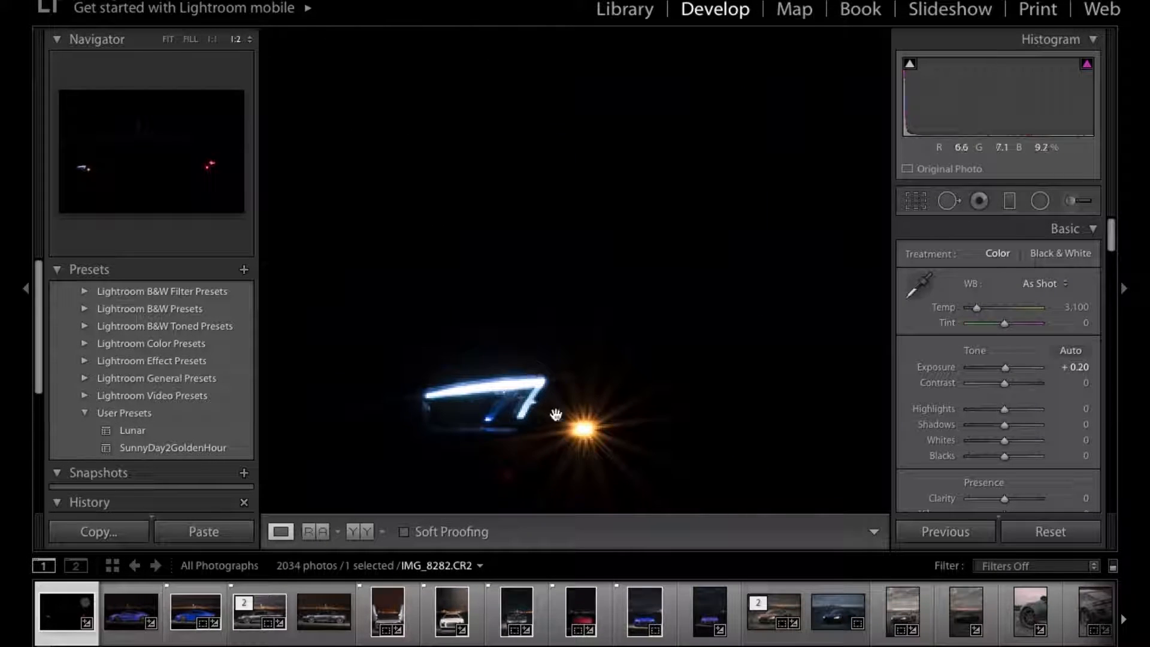
scroll(578, 423, "down", 1)
scroll(578, 423, "right", 1)
left_click(579, 423)
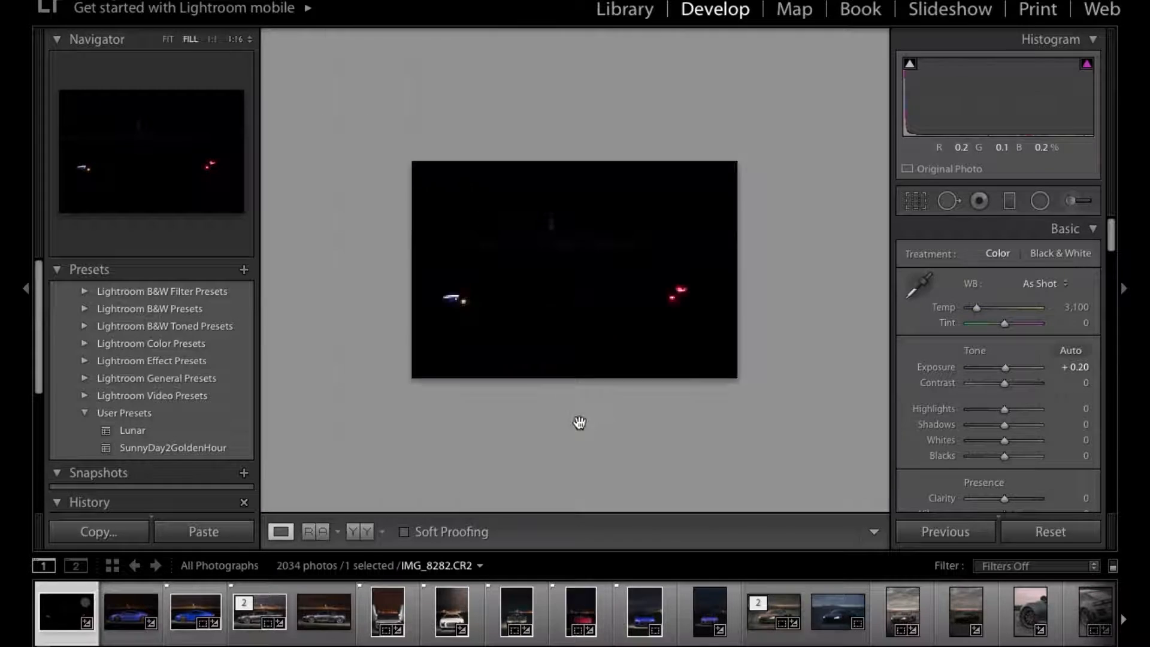
Examine the front wheel, rear wheel and ground around the blue car up close in IMG_8281.CR2.
left_click(128, 613)
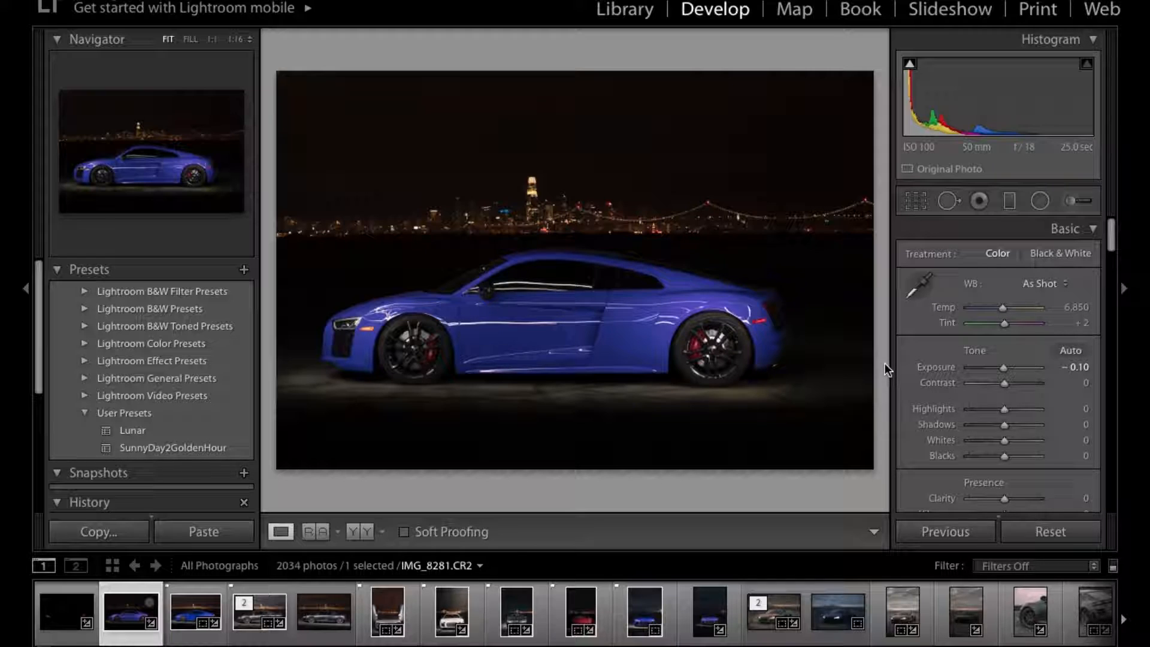
left_click(54, 603)
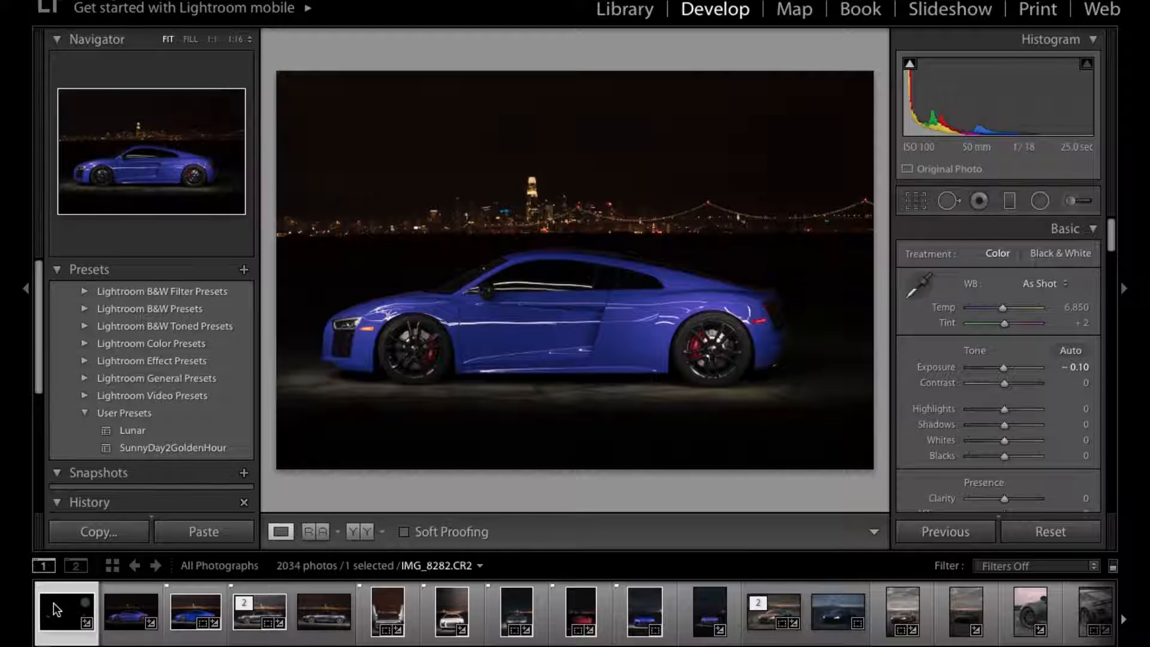
left_click(112, 627)
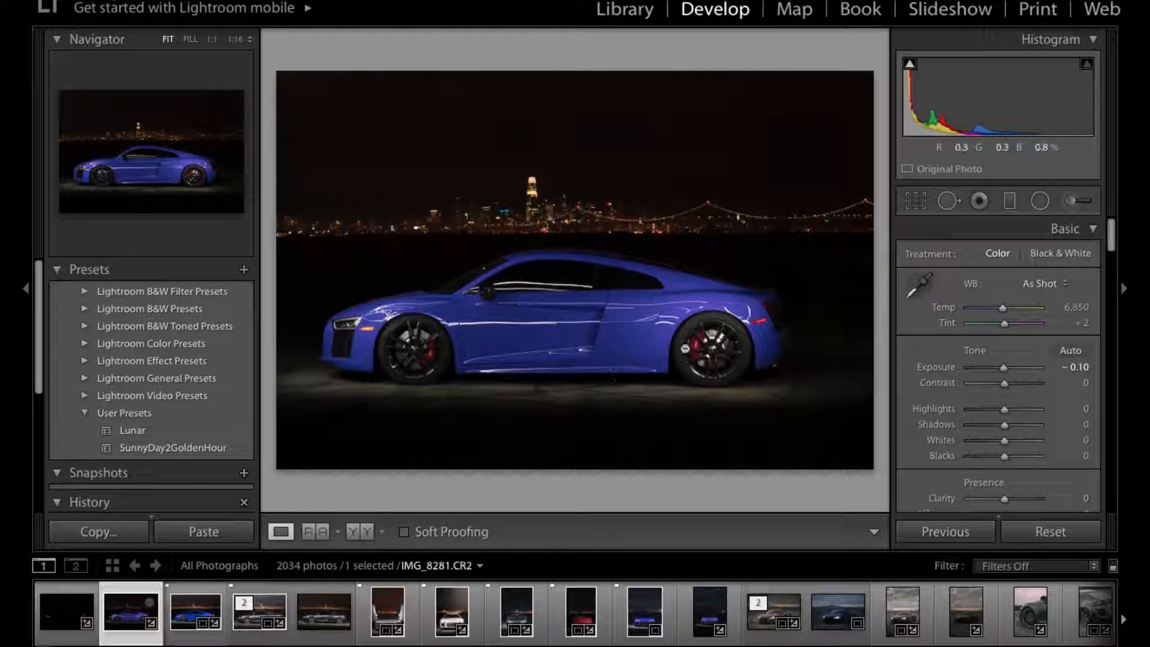
left_click(685, 348)
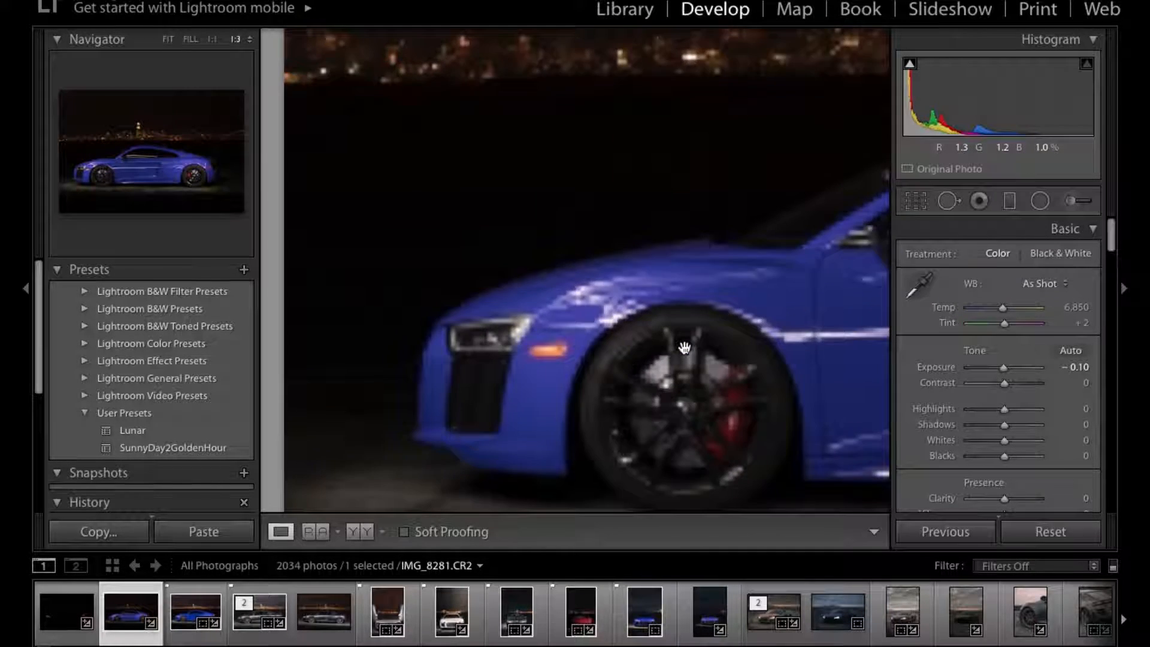
scroll(685, 348, "right", 2)
scroll(684, 348, "down", 2)
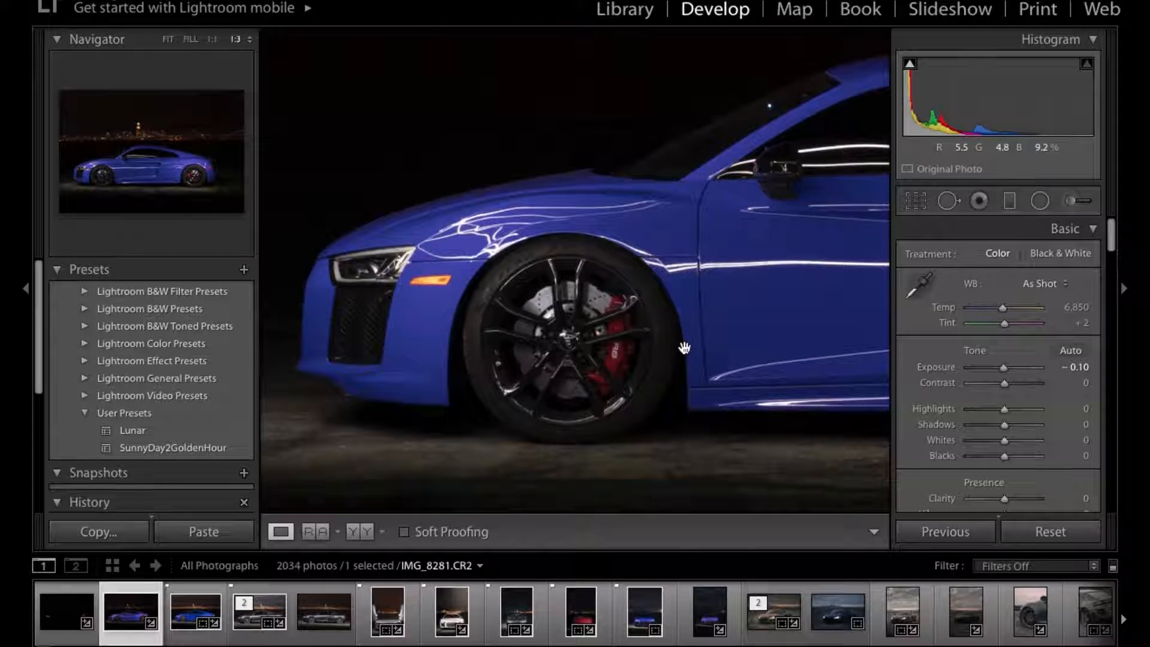
scroll(684, 348, "down", 1)
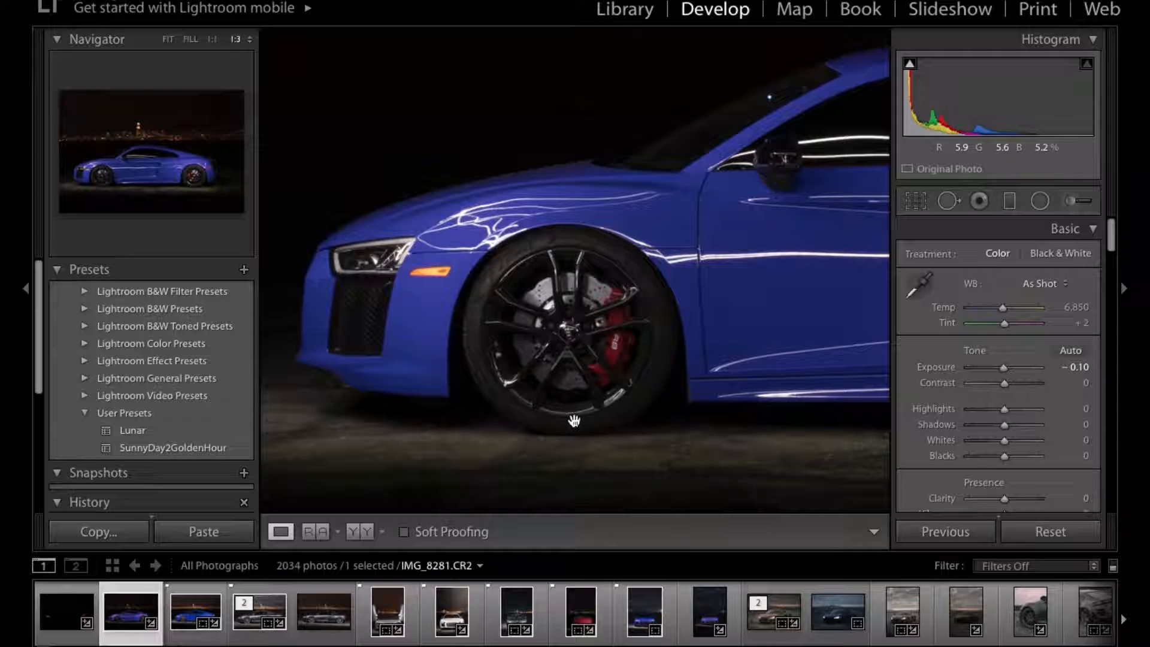
key("super+alt+minus")
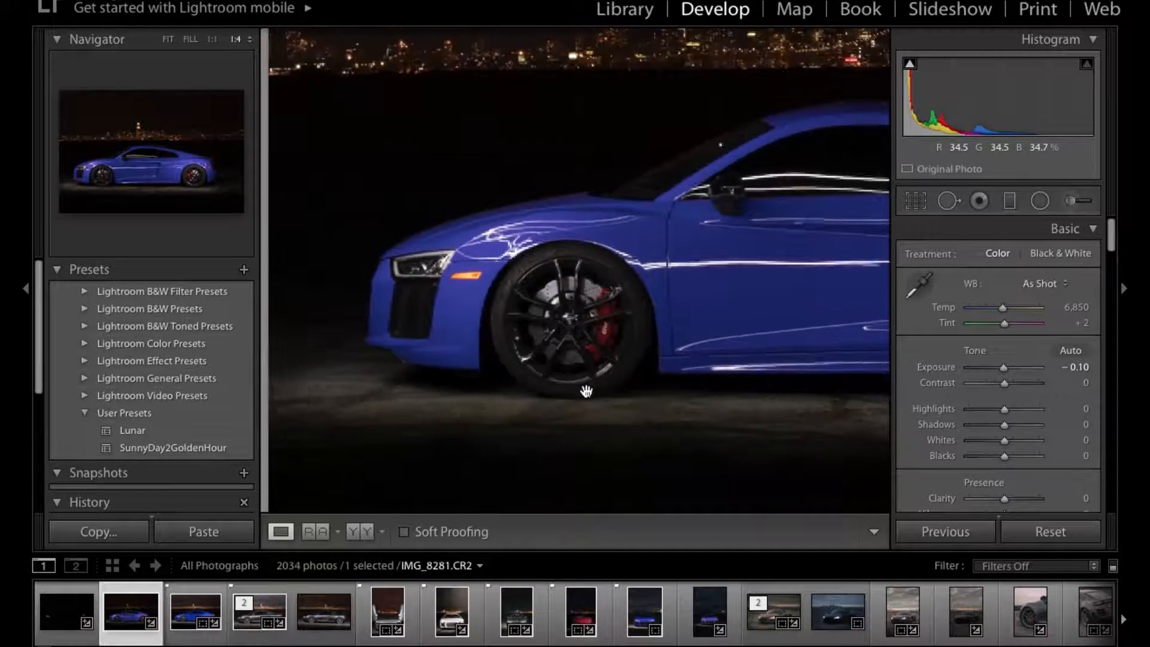
scroll(586, 391, "right", 5)
scroll(586, 391, "right", 10)
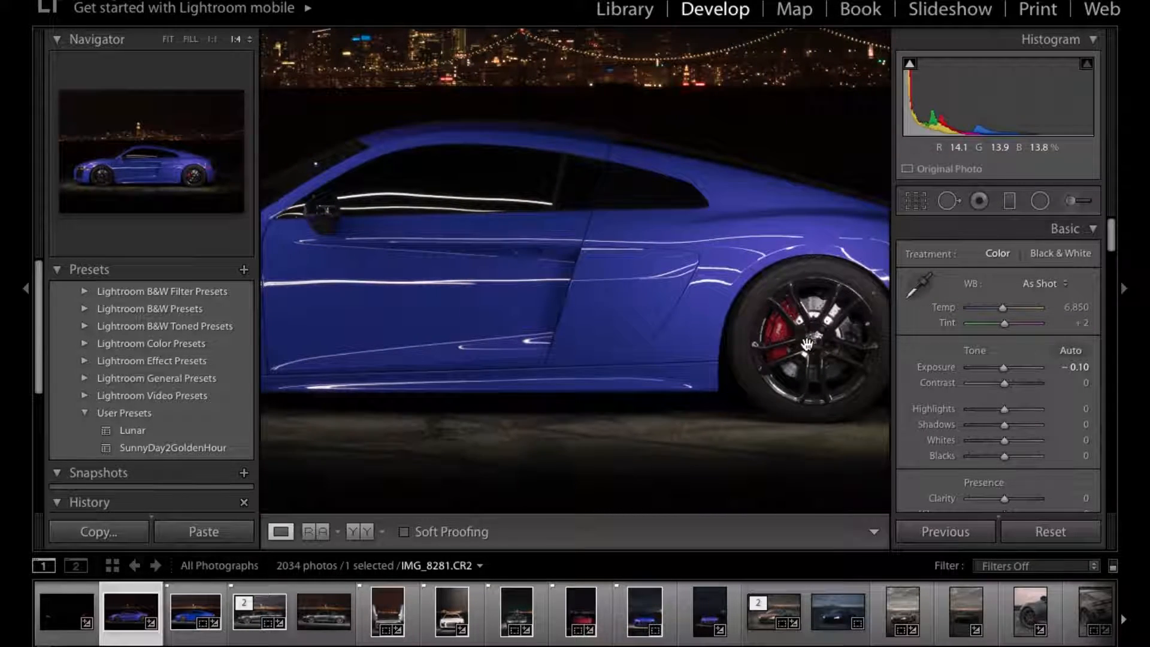
scroll(810, 342, "right", 3)
scroll(810, 343, "up", 2)
scroll(624, 342, "left", 8)
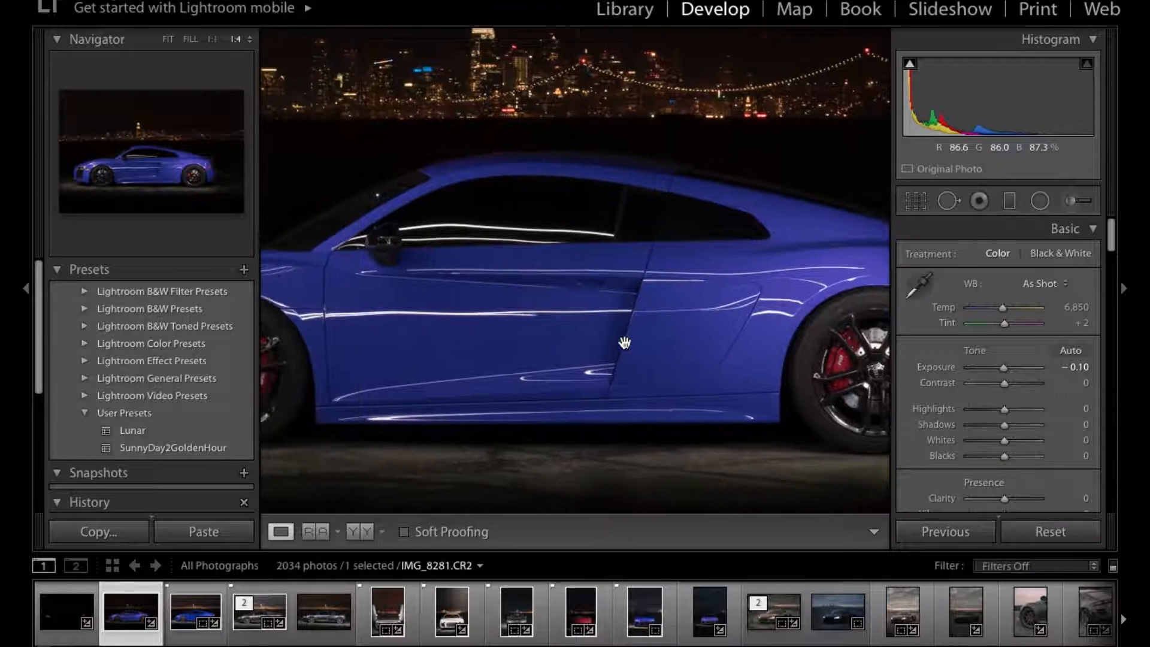
scroll(624, 342, "left", 6)
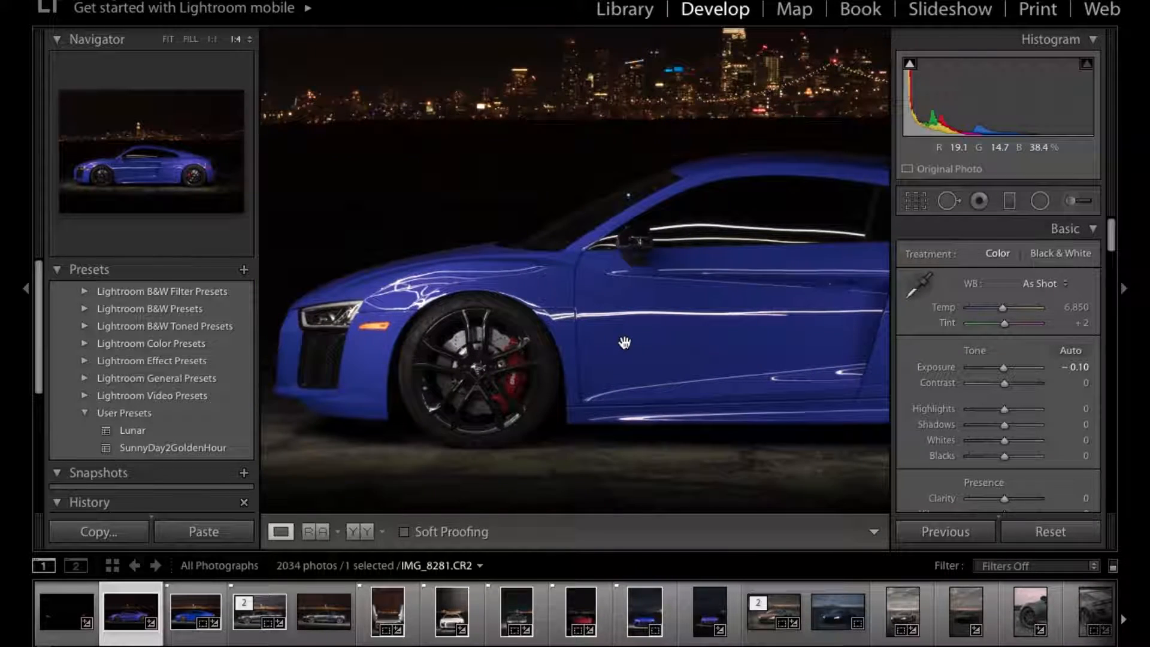
left_click(562, 353)
key("super+=")
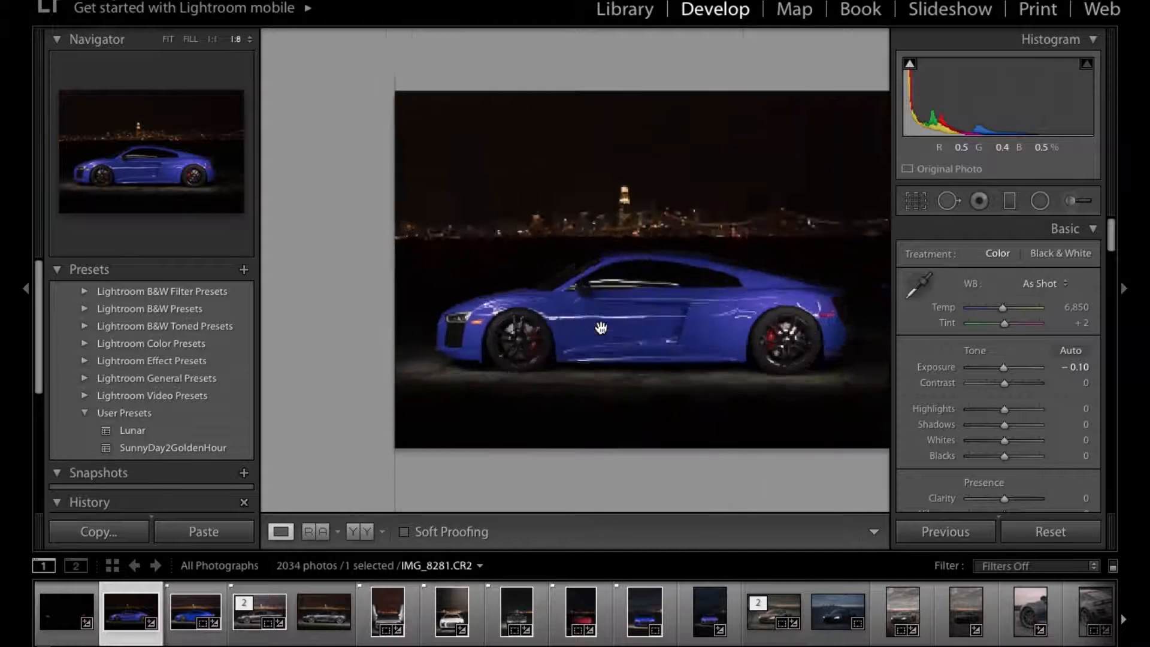
scroll(601, 328, "right", 2)
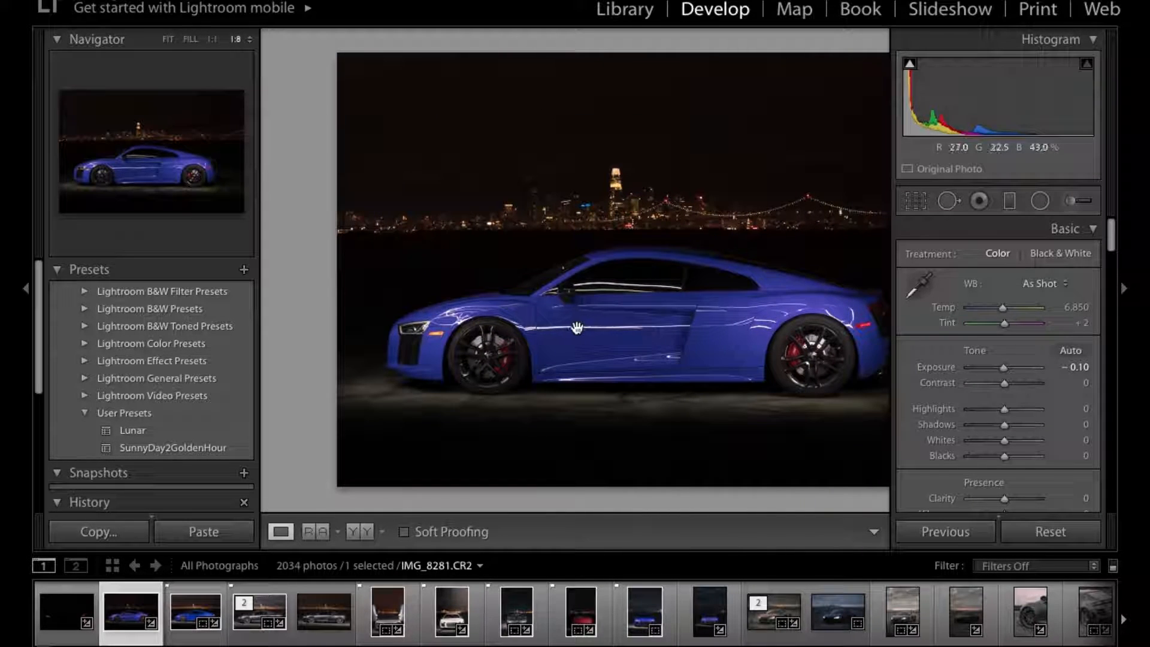
scroll(574, 328, "right", 3)
scroll(574, 329, "right", 1)
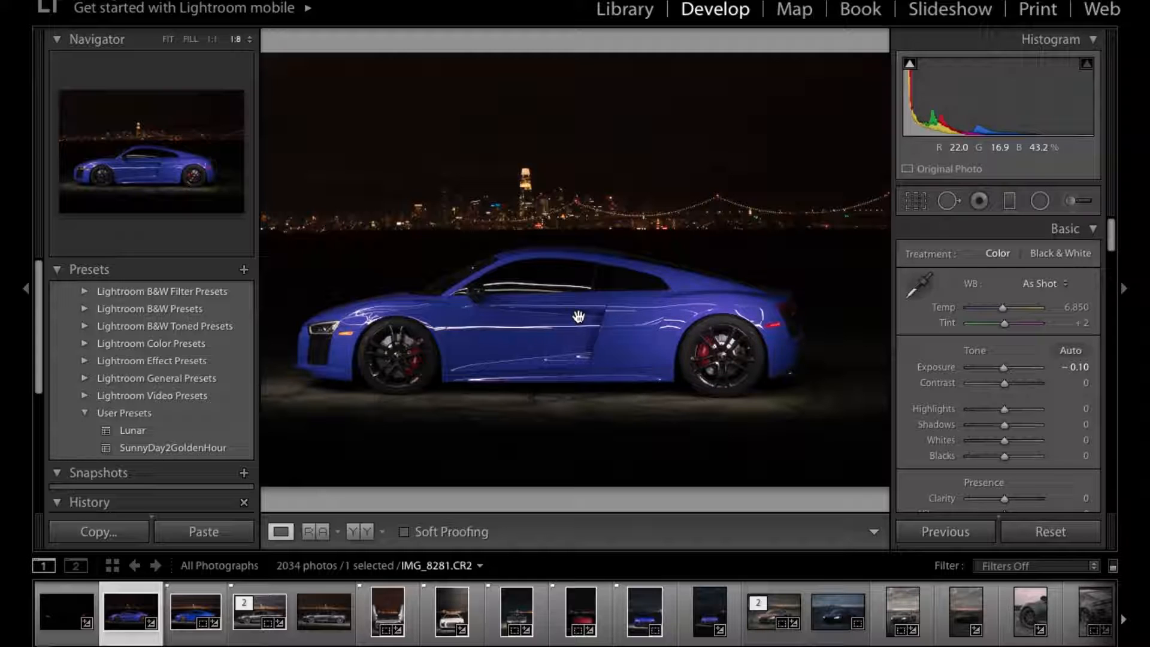
Examine the light reflections along the car's front fender, door and side in IMG_8281.CR2.
left_click(577, 316)
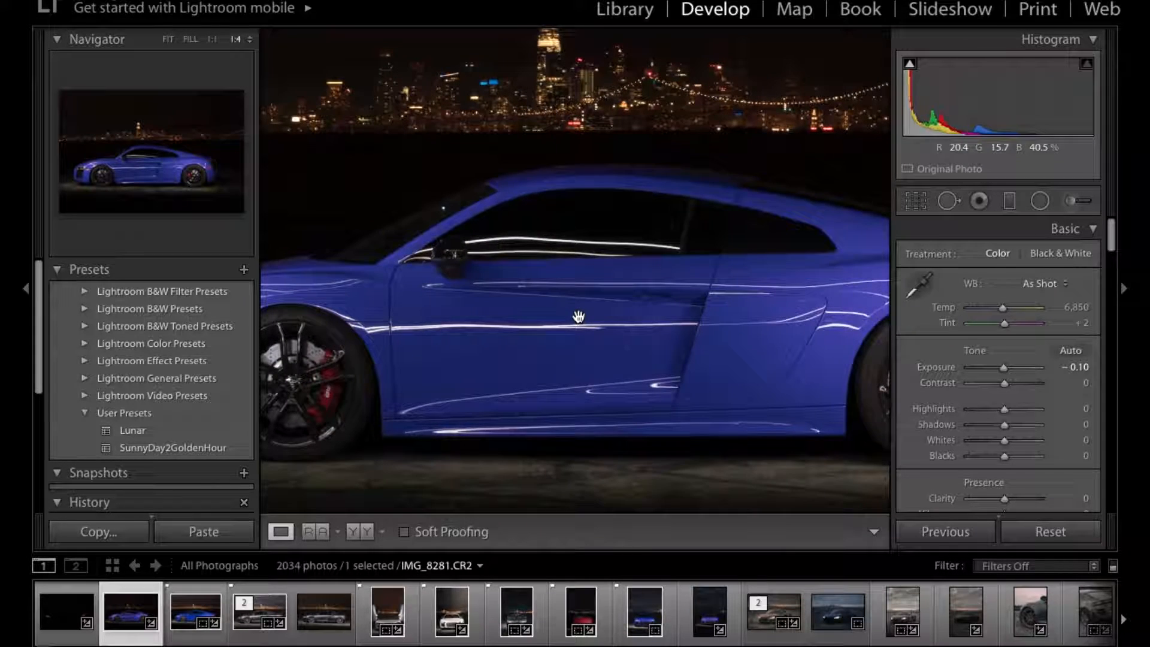
scroll(578, 317, "left", 5)
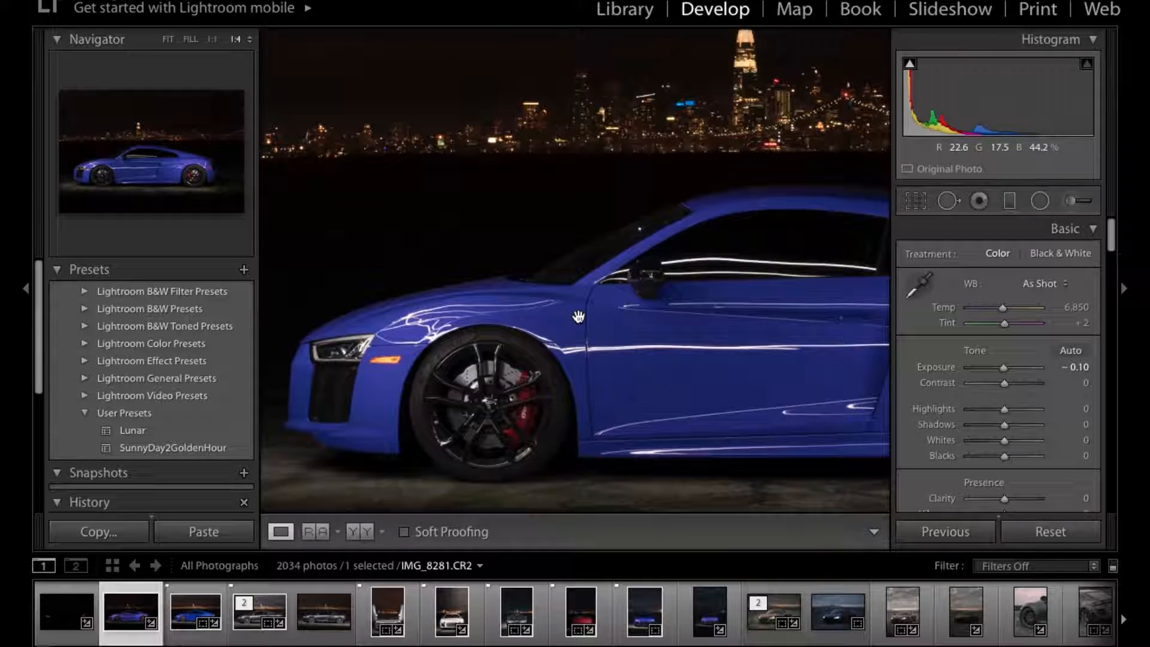
scroll(578, 316, "right", 3)
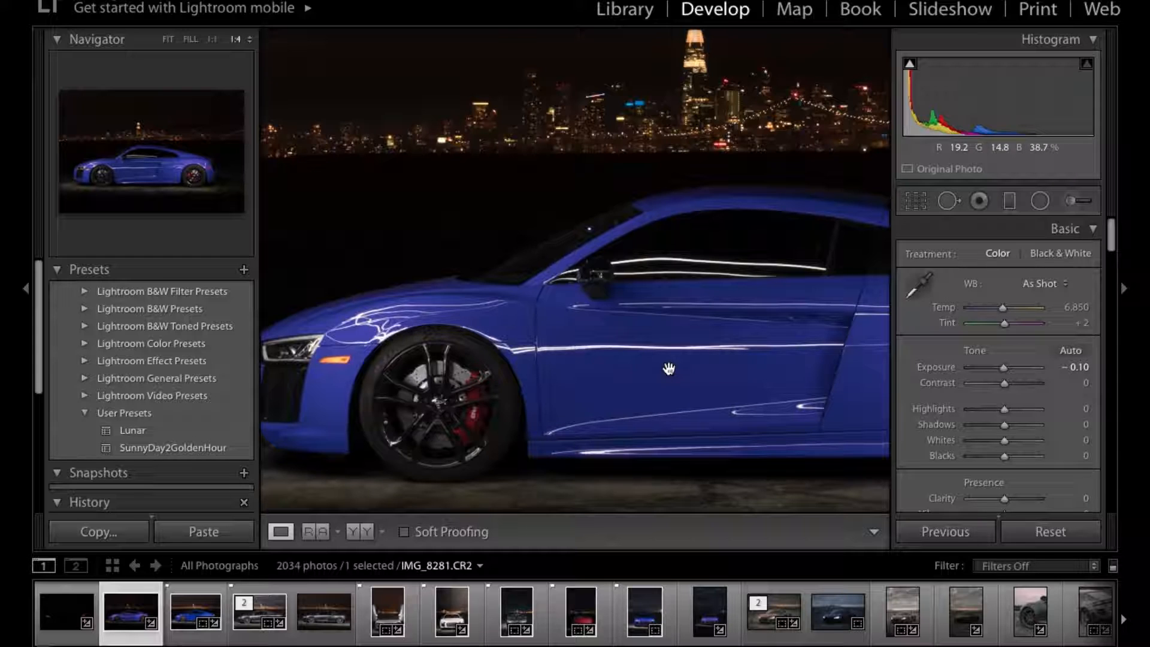
scroll(669, 369, "right", 10)
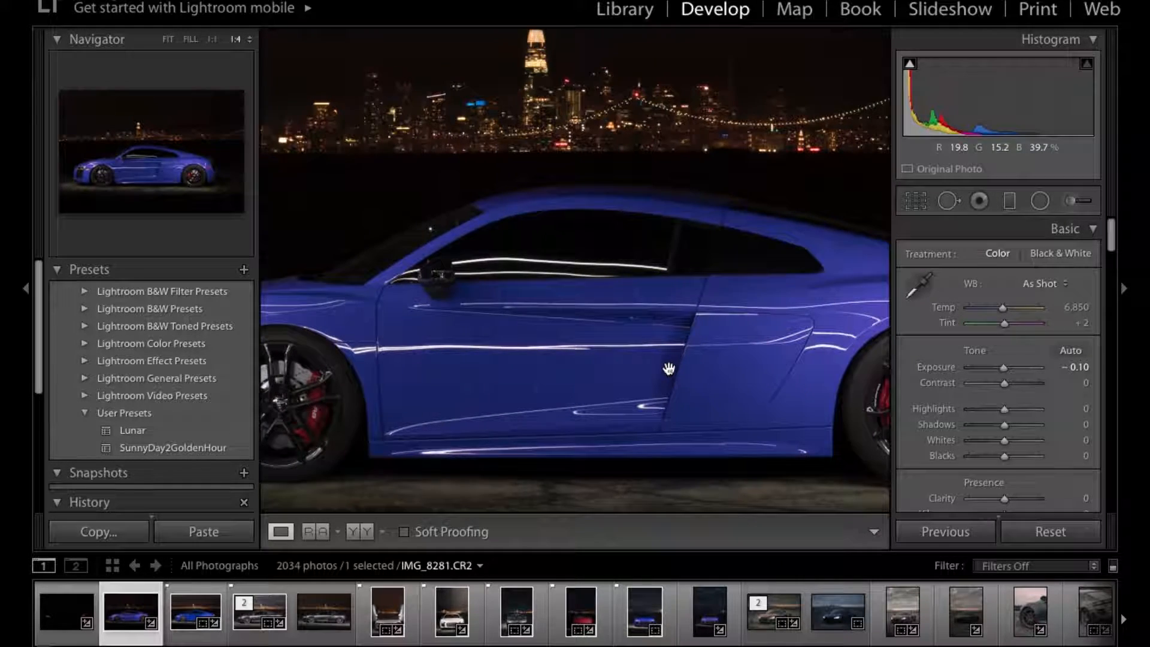
scroll(668, 368, "right", 1)
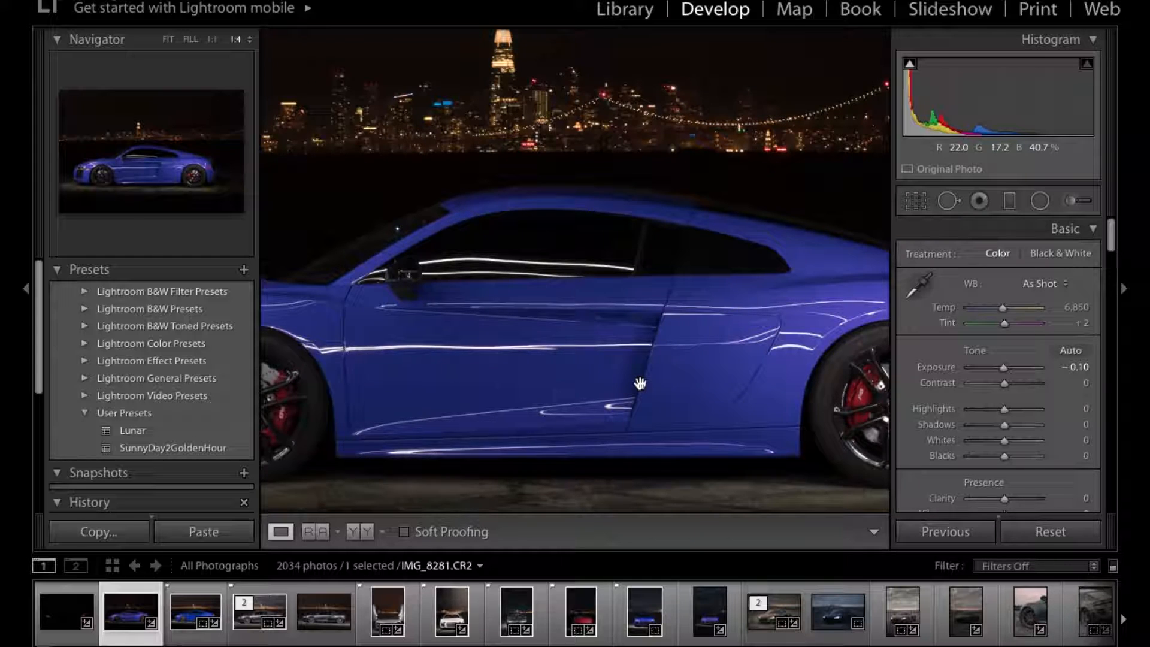
key("alt+super+minus")
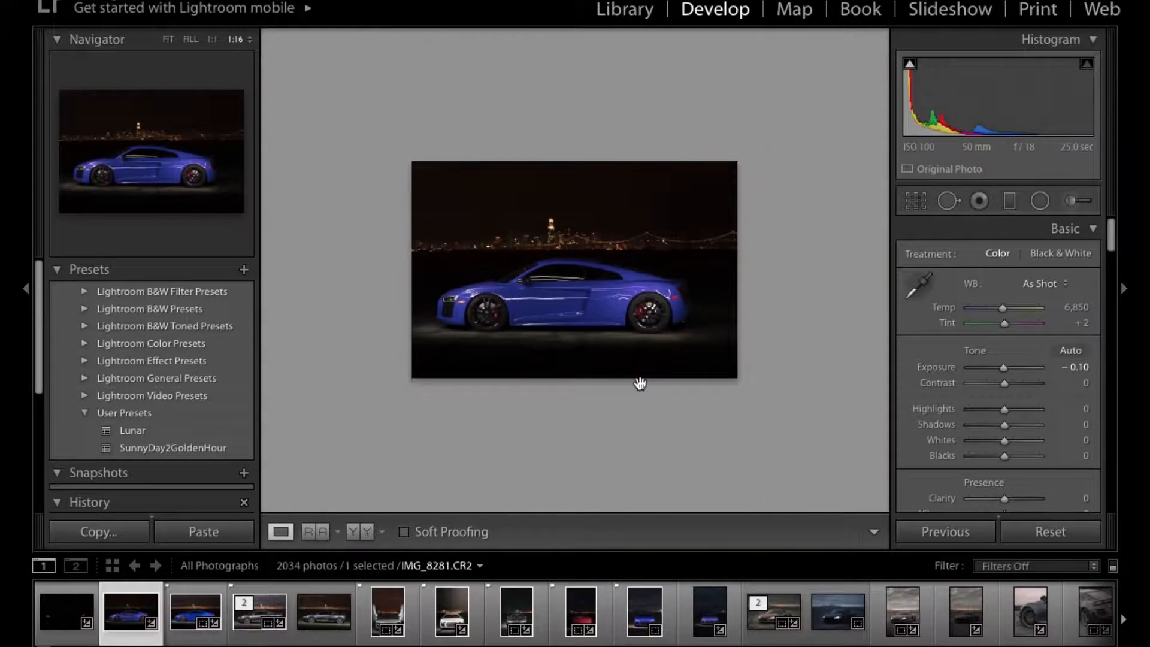
left_click(628, 332)
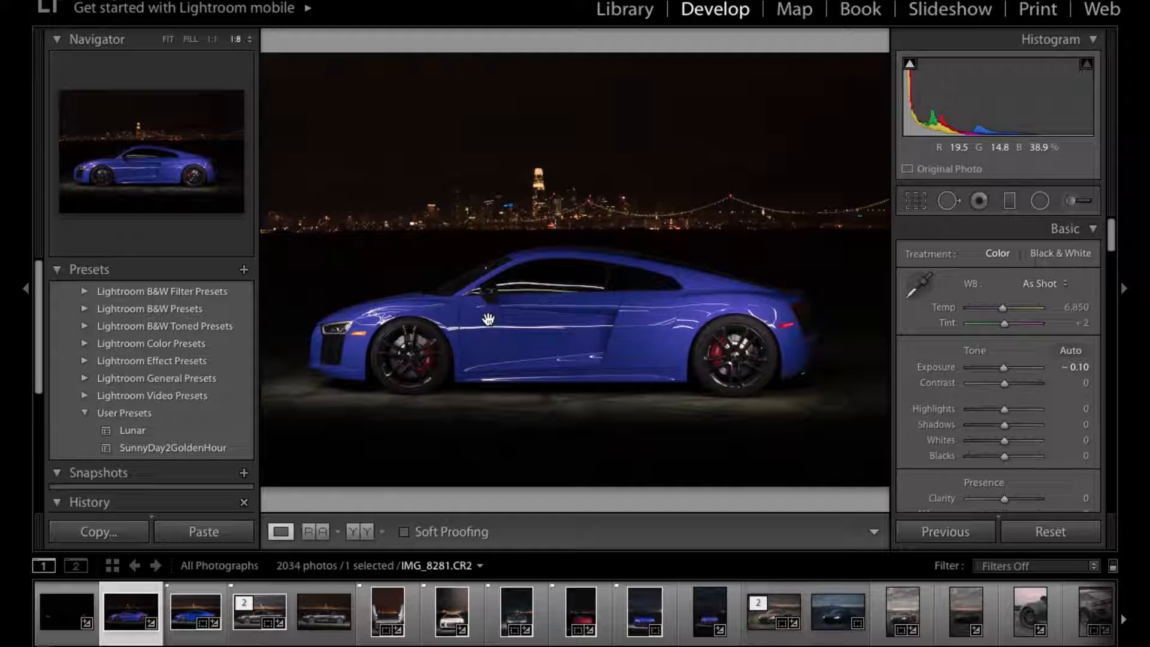
Open IMG_8281.CR2 and IMG_8282.CR2 together as layers in Photoshop and make the IMG_8281.CR2 layer active.
key("shift")
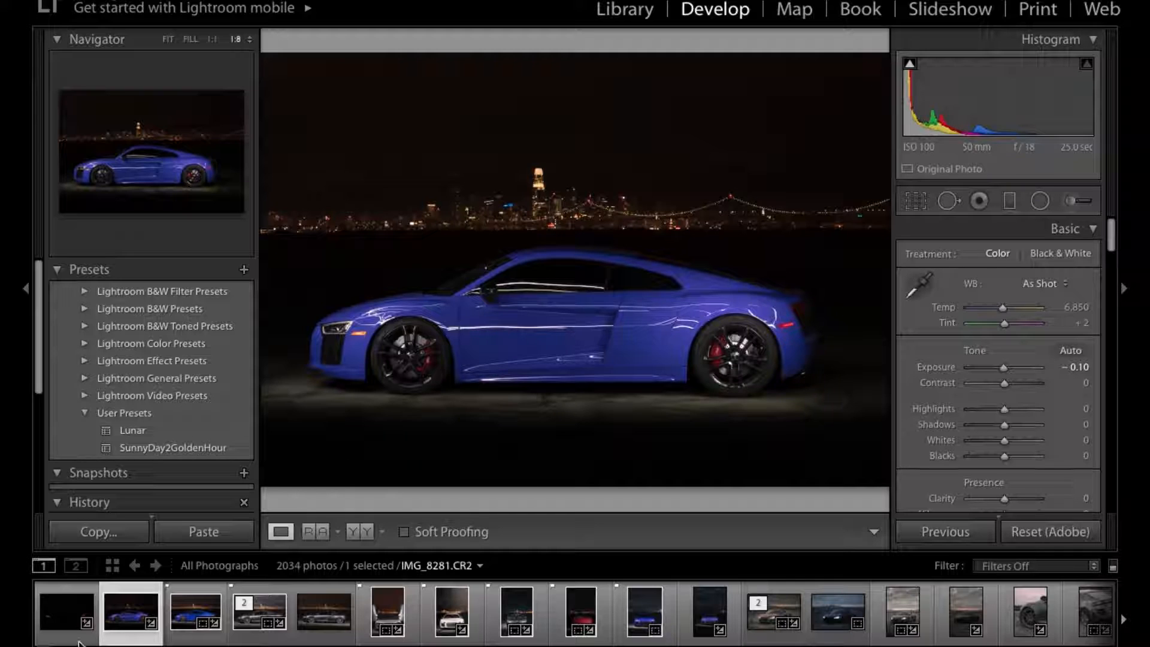
left_click(70, 638, "shift")
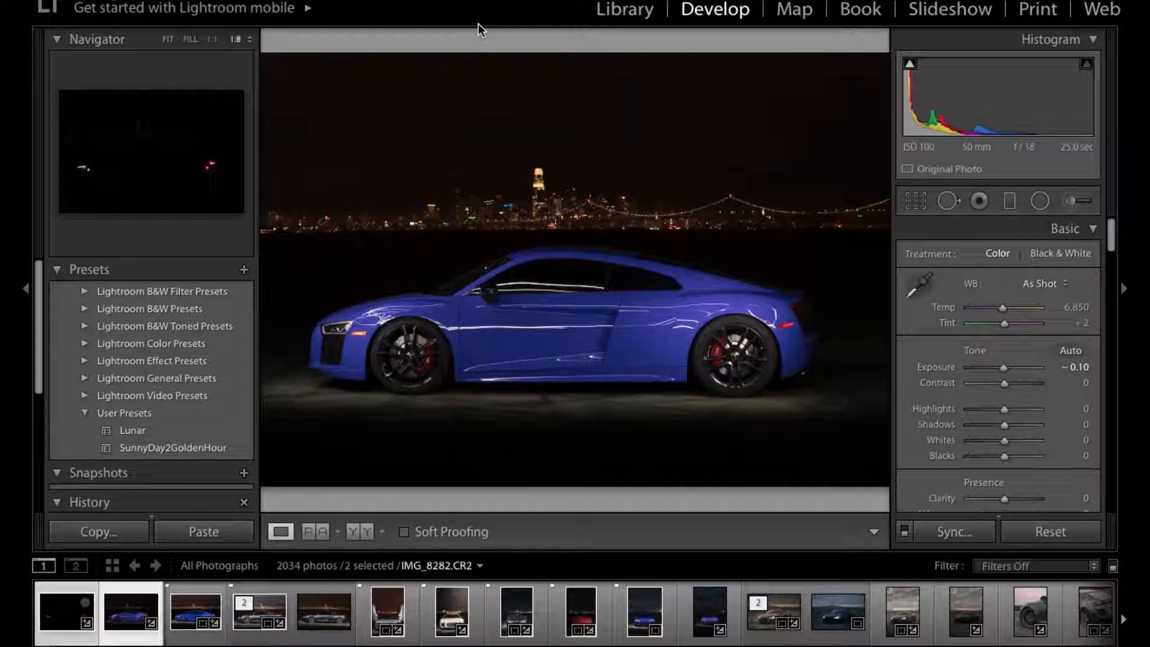
mouse_move(218, 4)
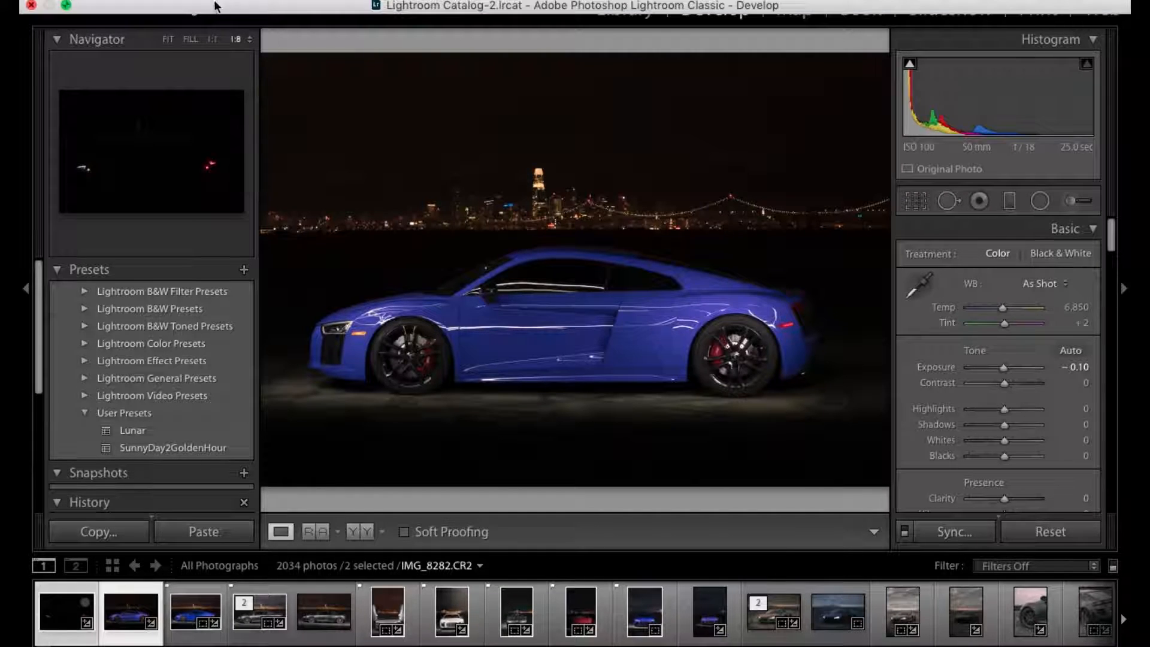
left_click(281, 1)
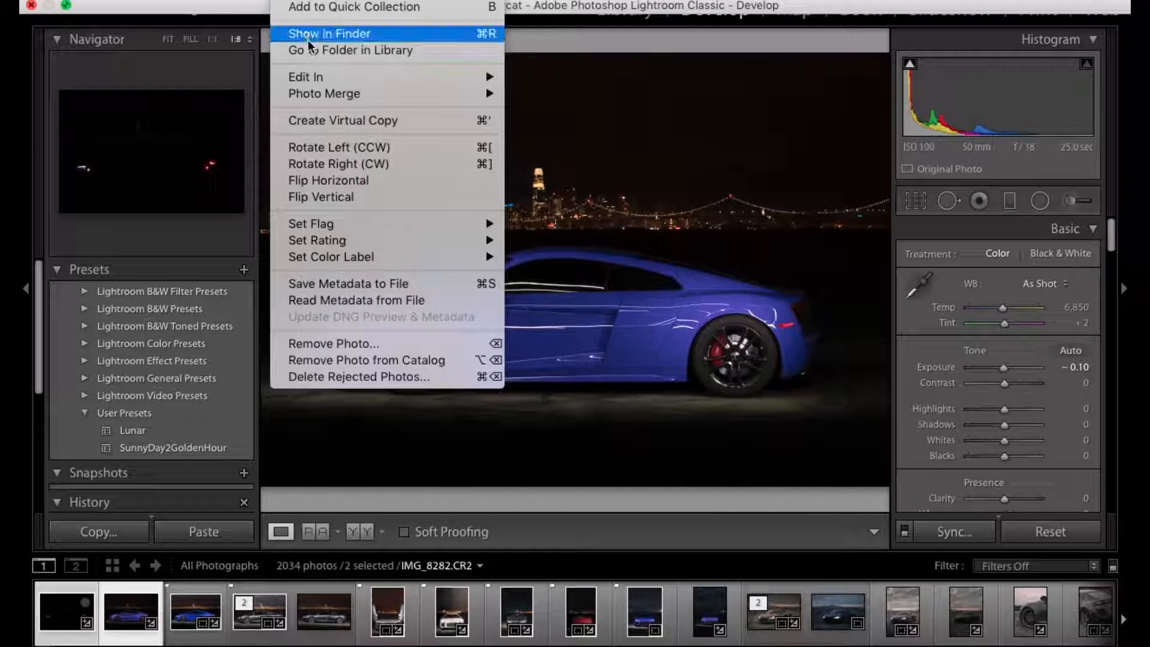
mouse_move(500, 79)
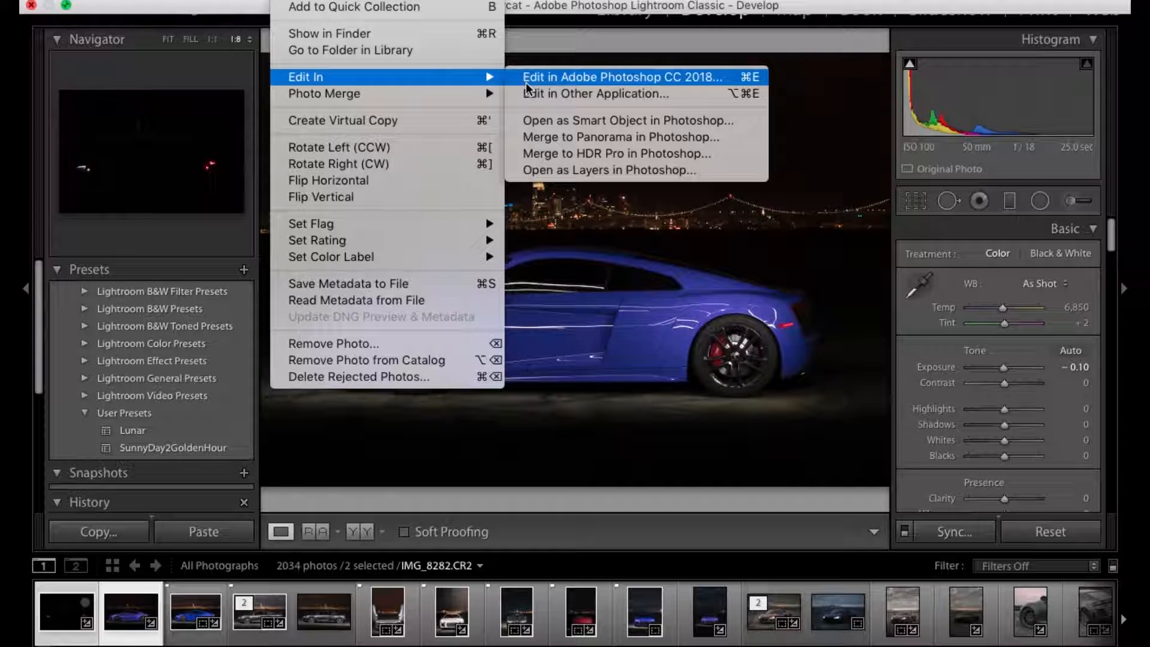
left_click(542, 170)
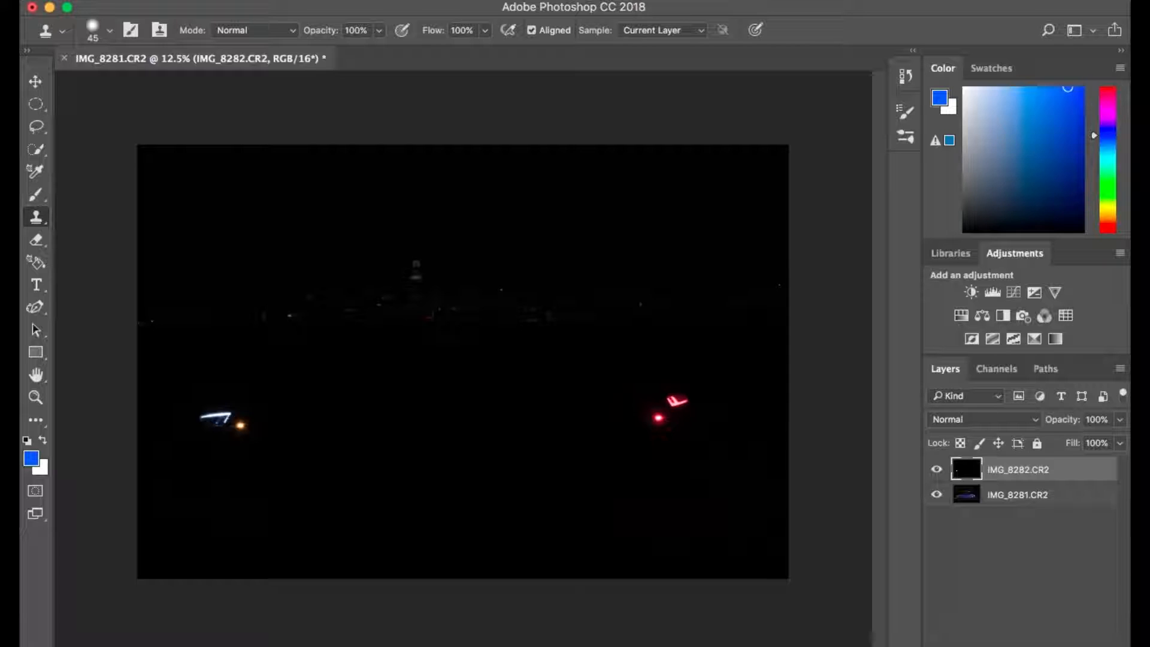
left_click(1011, 498)
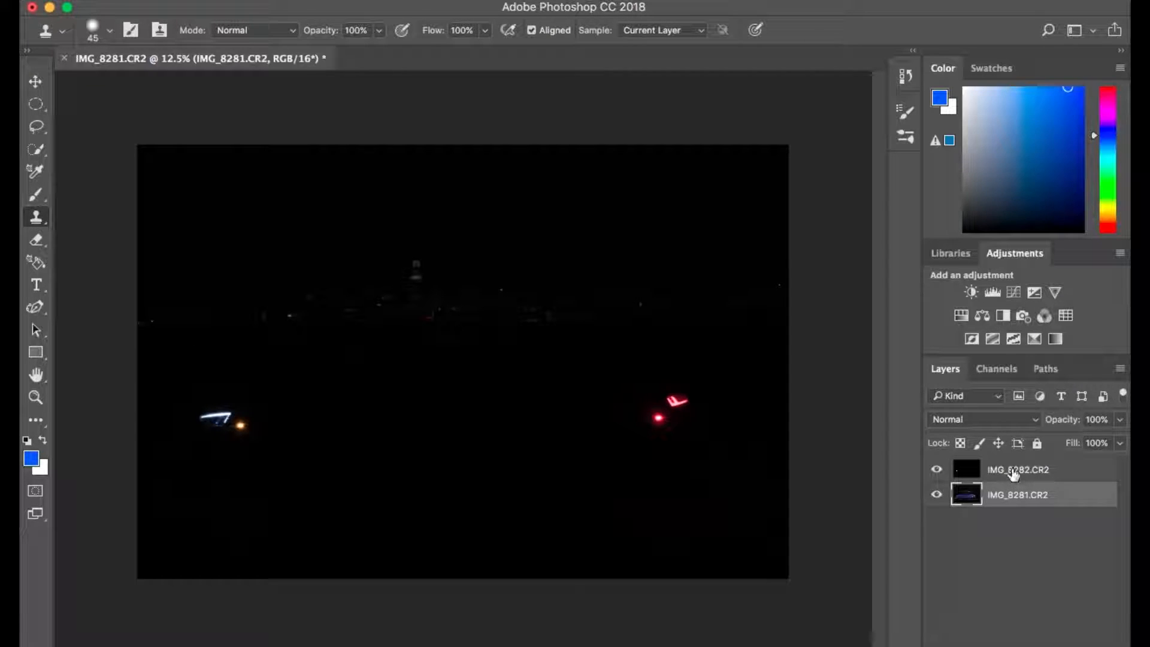
Set the blend mode of both the IMG_8282.CR2 and IMG_8281.CR2 layers to Lighten.
left_click(1012, 473)
left_click(1001, 495, "shift")
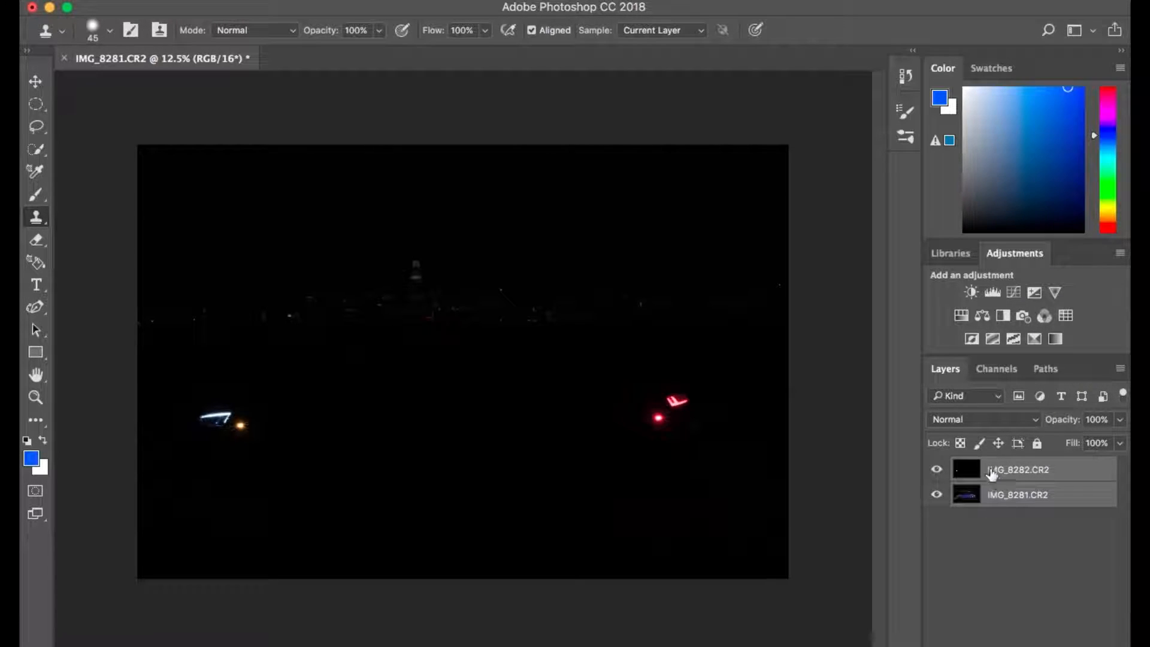
left_click(971, 419)
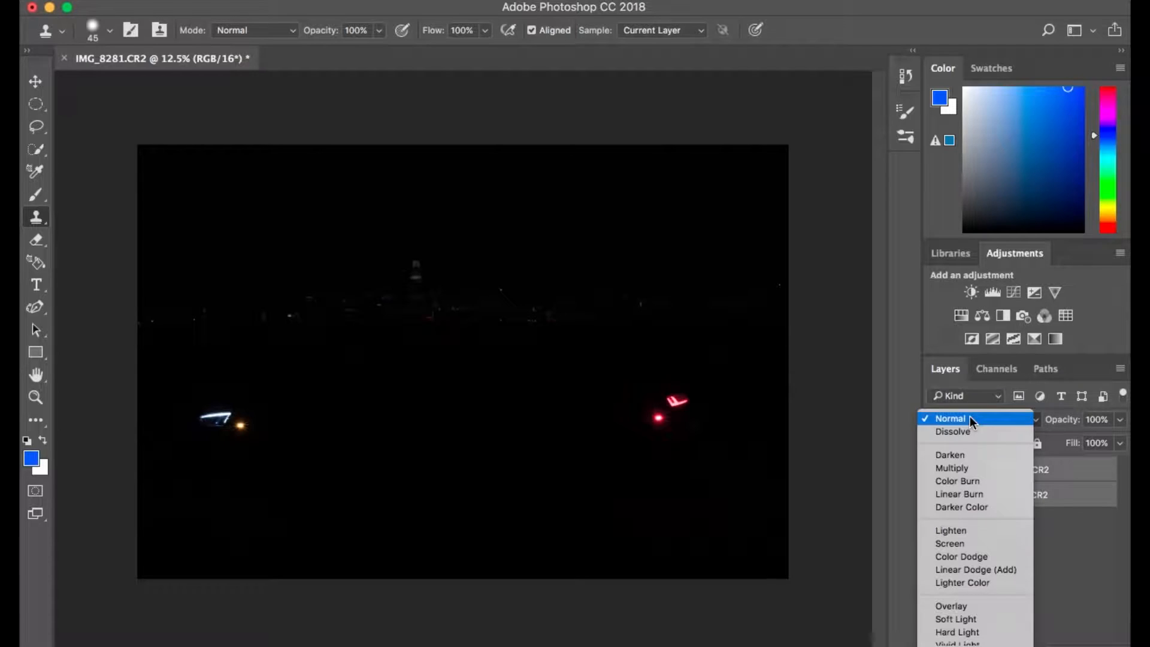
left_click(958, 530)
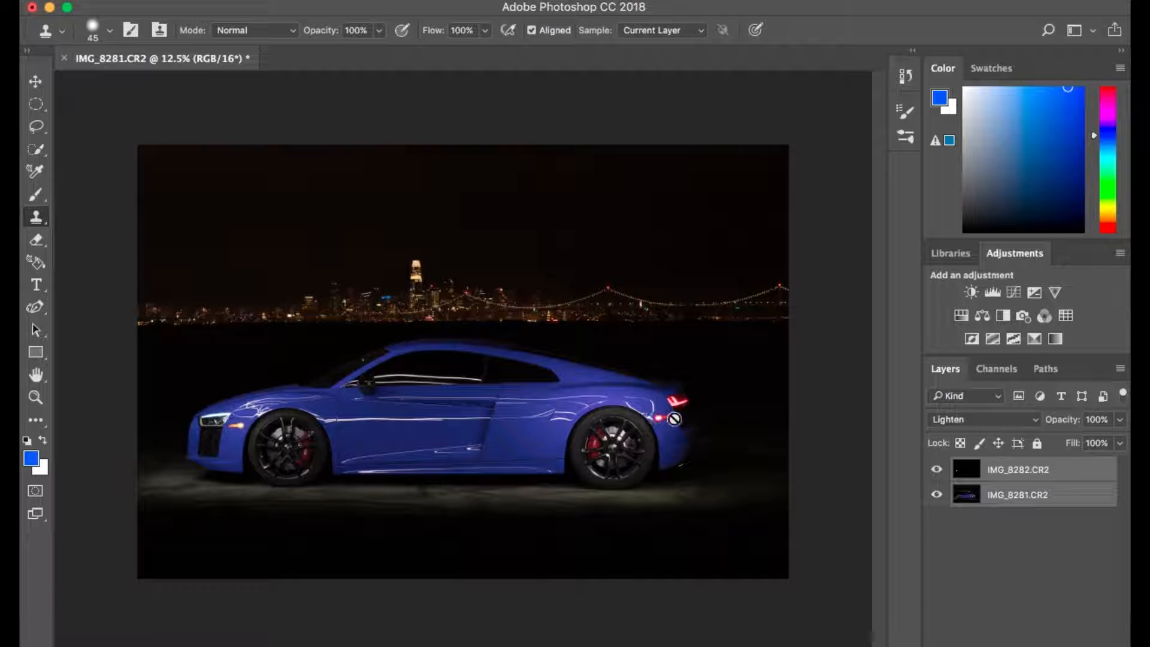
Compare the blended photo with and without the IMG_8282.CR2 headlight layer.
left_click(934, 471)
left_click(935, 471)
left_click(934, 471)
left_click(935, 472)
Switch to the Patch Tool for retouching the light reflections on the car's door.
scroll(411, 469, "up", 3)
scroll(411, 469, "up", 4)
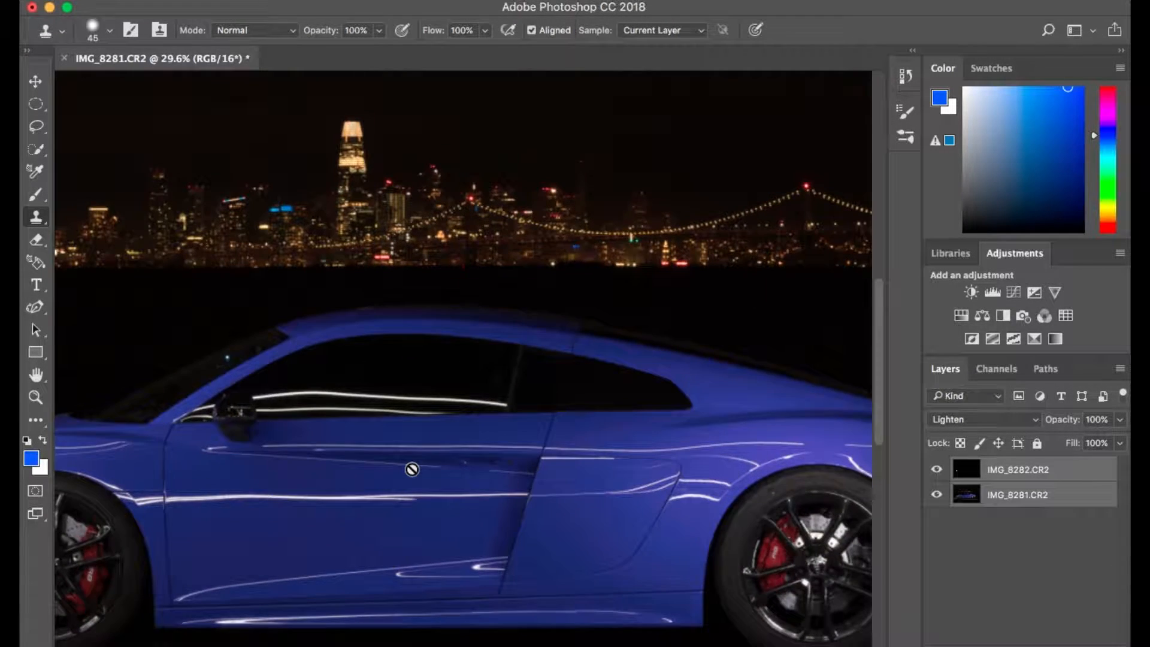
scroll(412, 469, "up", 2)
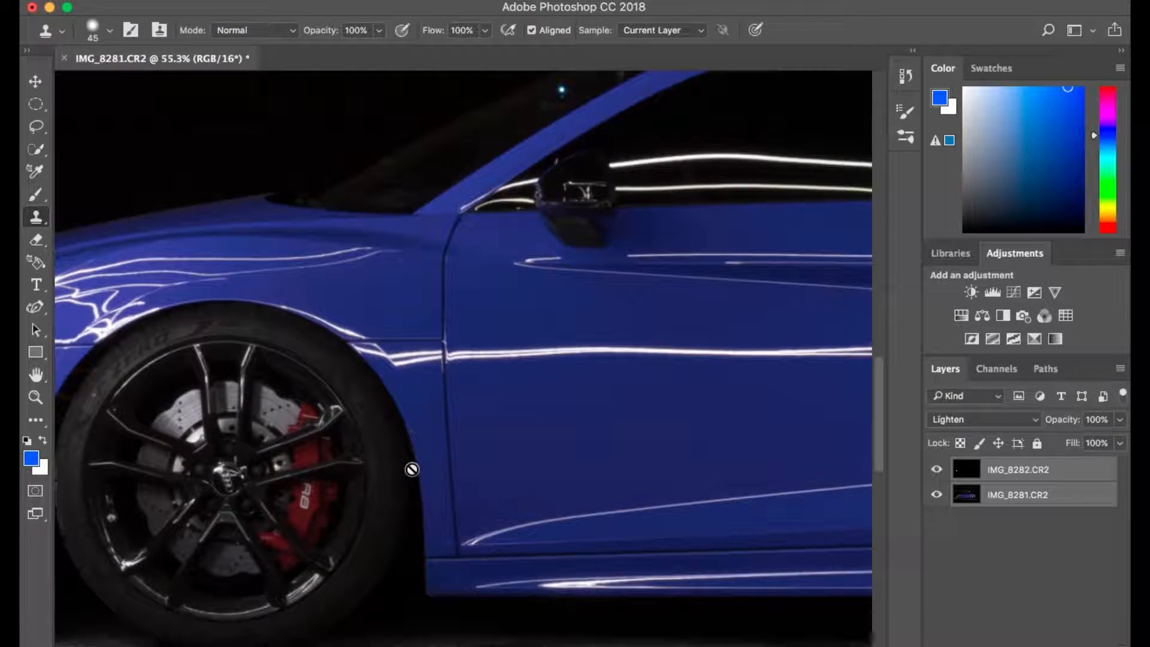
scroll(411, 469, "up", 3)
scroll(411, 469, "right", 5)
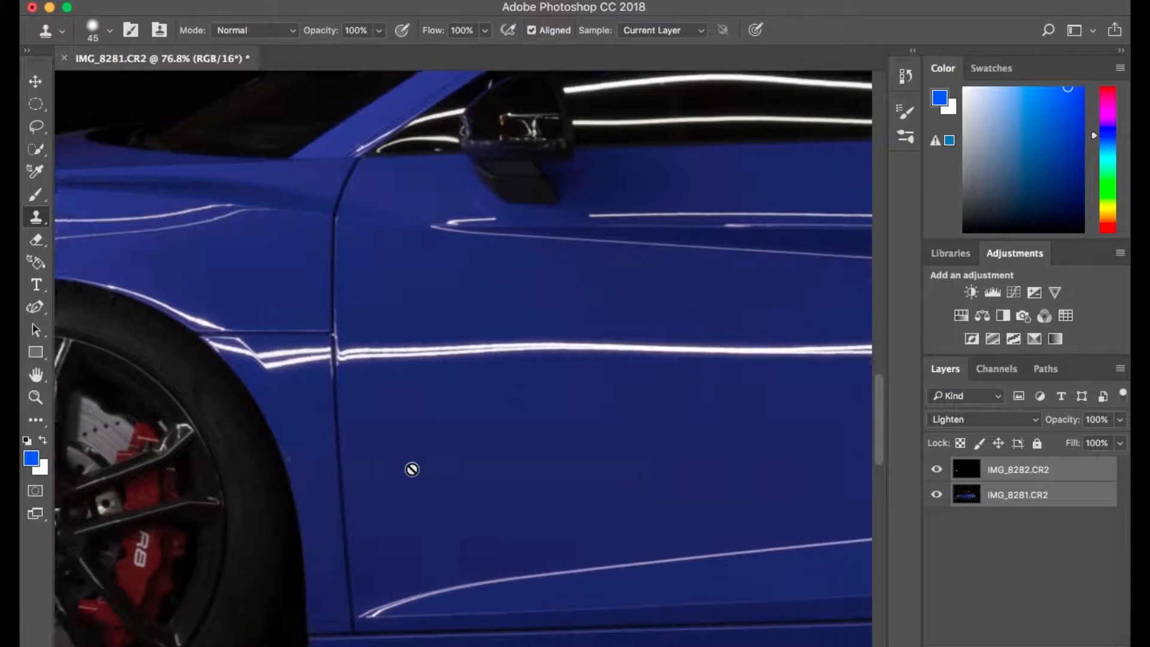
left_click(43, 424)
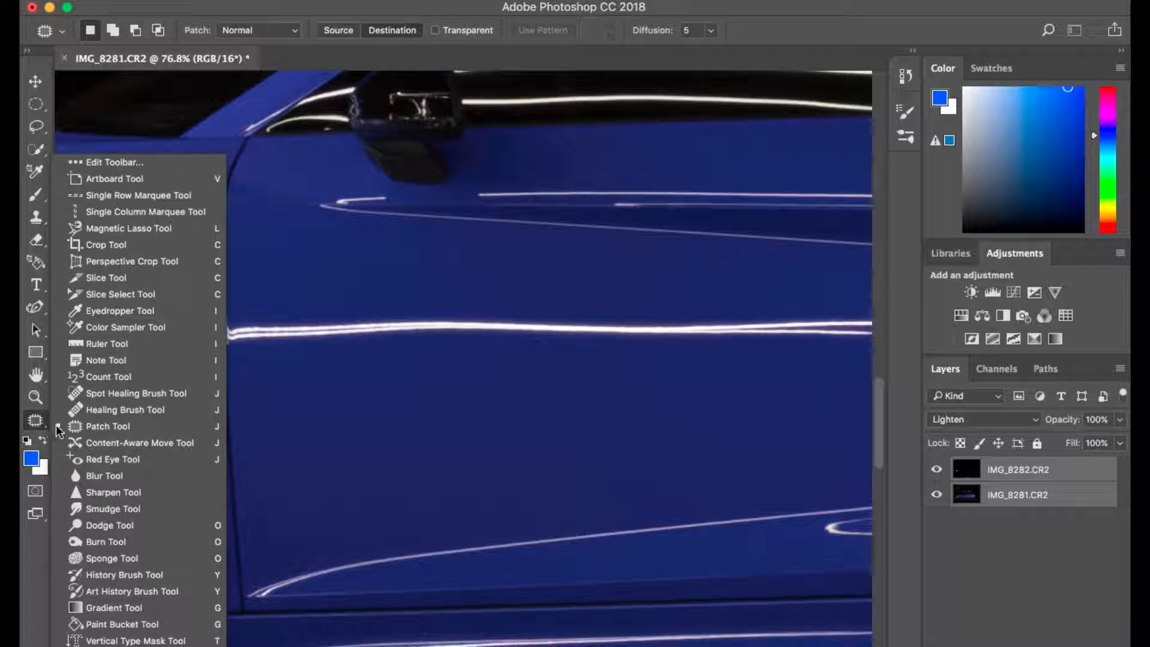
left_click(76, 429)
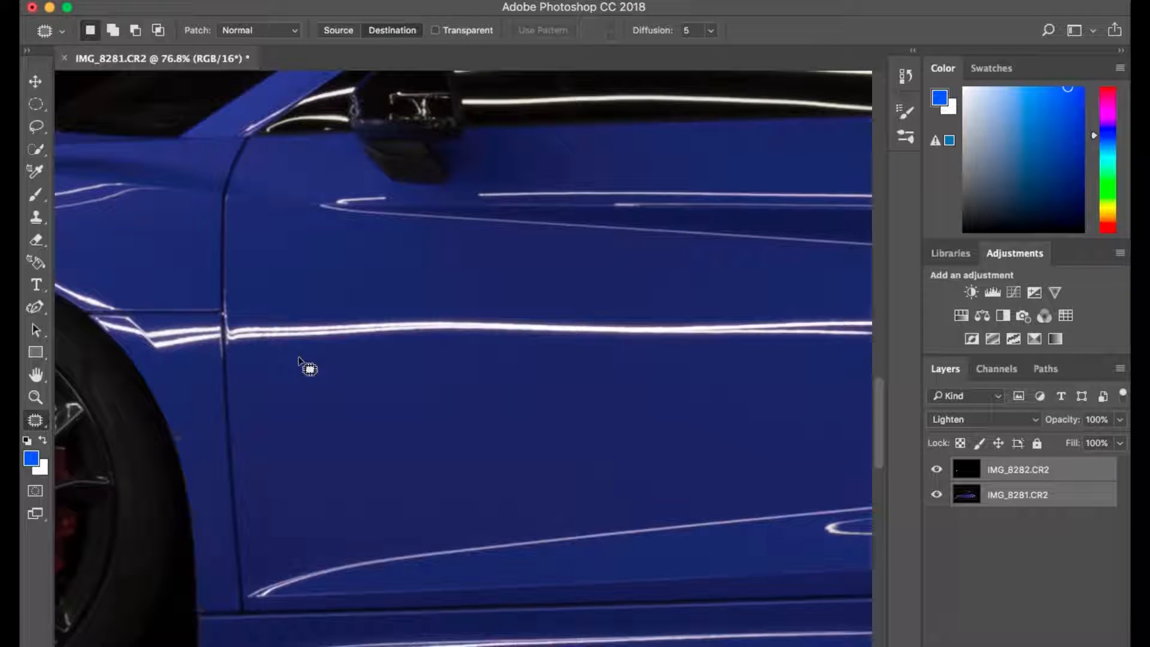
Try to patch the front part of the bright reflection across the door on IMG_8281.CR2 with clean paint from below it.
mouse_move(298, 358)
left_mouse_down()
mouse_move(252, 370)
mouse_move(249, 382)
mouse_move(409, 402)
mouse_move(664, 392)
left_mouse_up()
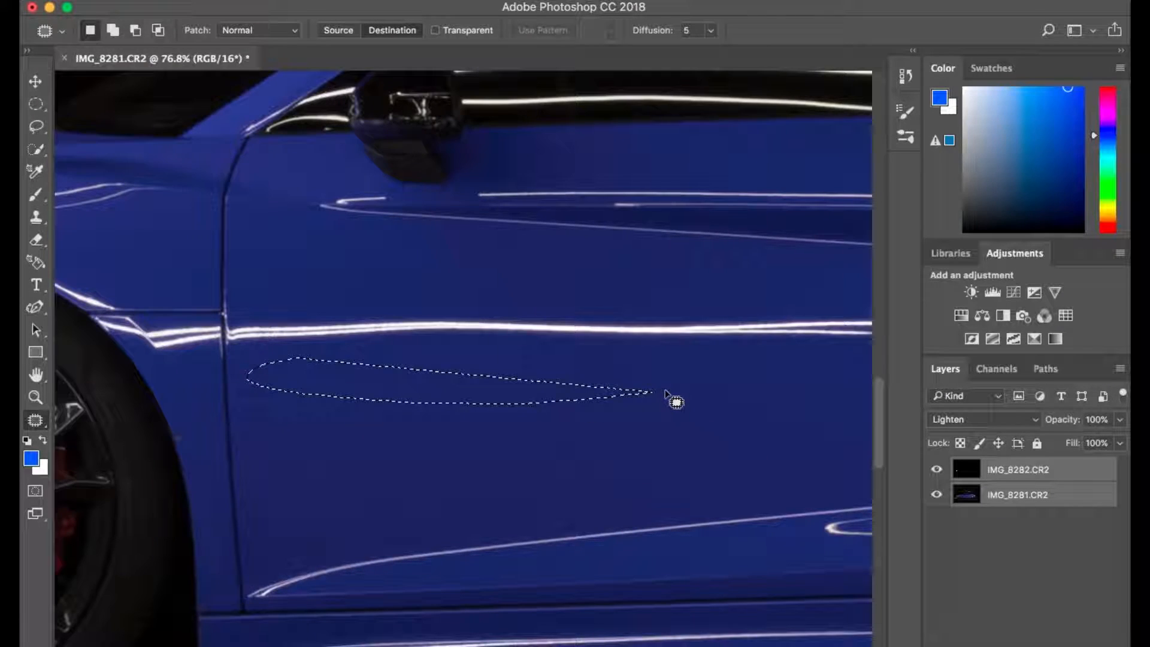
left_click(467, 447)
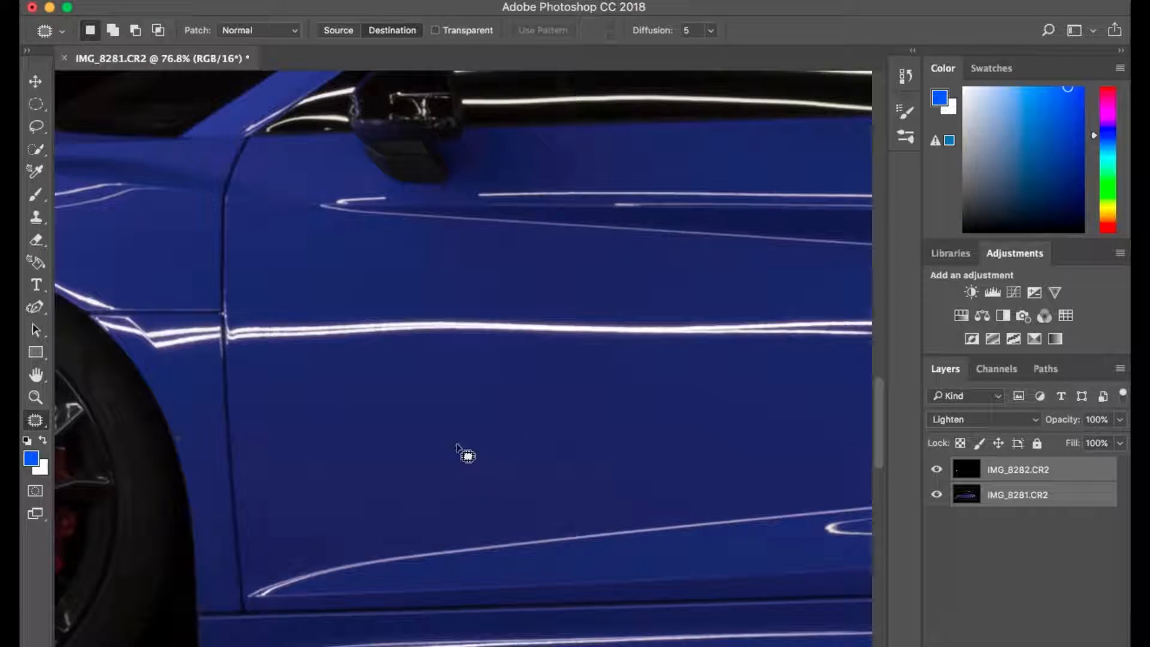
mouse_move(282, 373)
left_mouse_down()
mouse_move(298, 402)
mouse_move(410, 413)
mouse_move(519, 413)
mouse_move(661, 389)
mouse_move(658, 375)
mouse_move(489, 371)
left_mouse_up()
left_click_drag(315, 375, 309, 373)
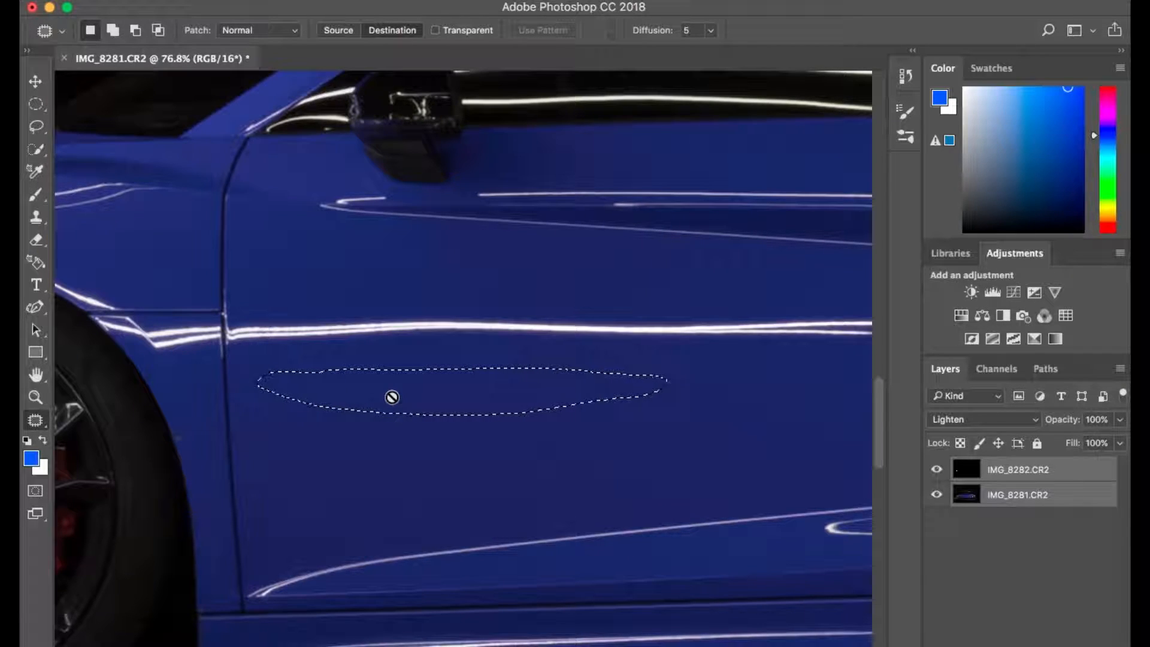
left_click(972, 527)
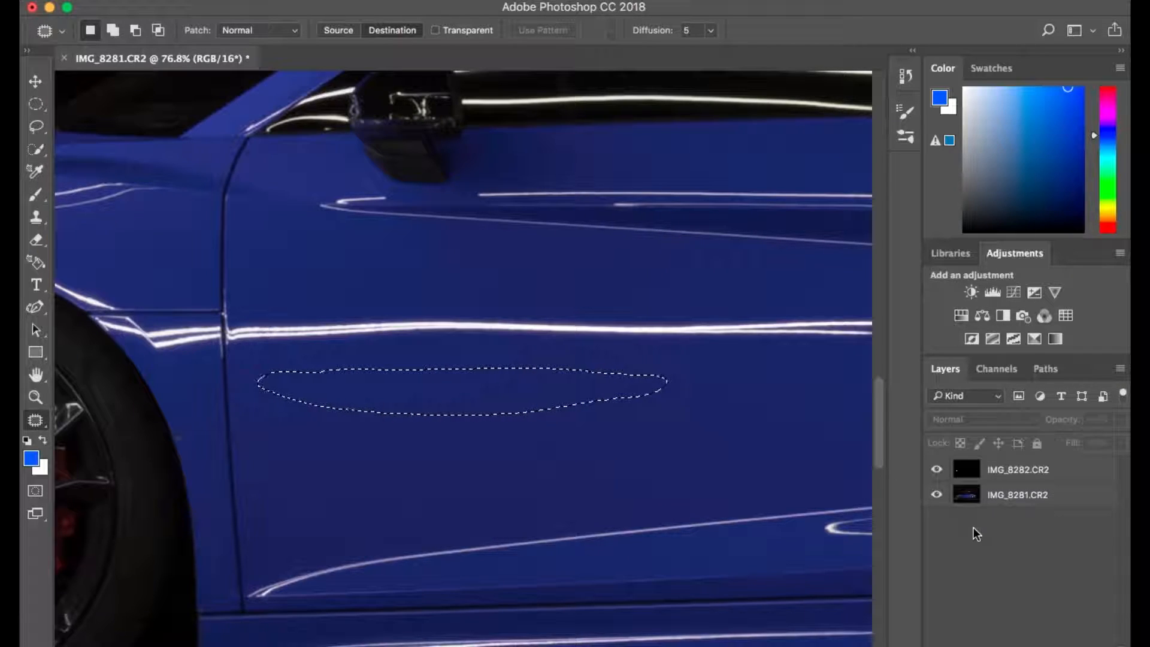
left_click(989, 496)
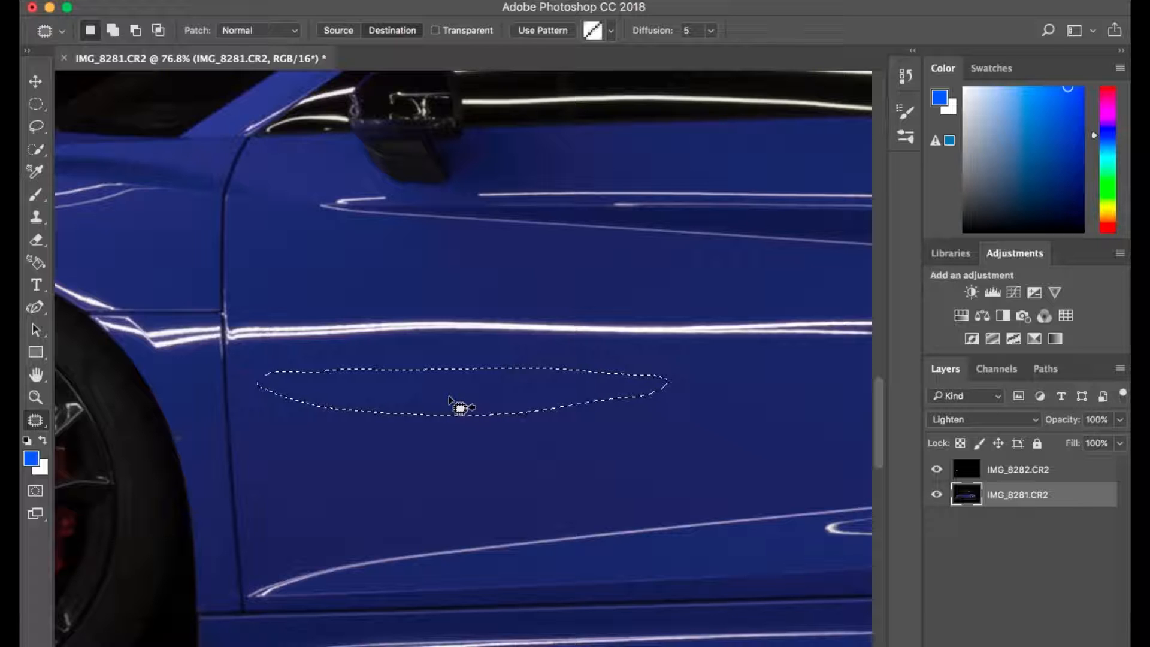
left_click_drag(440, 382, 426, 349)
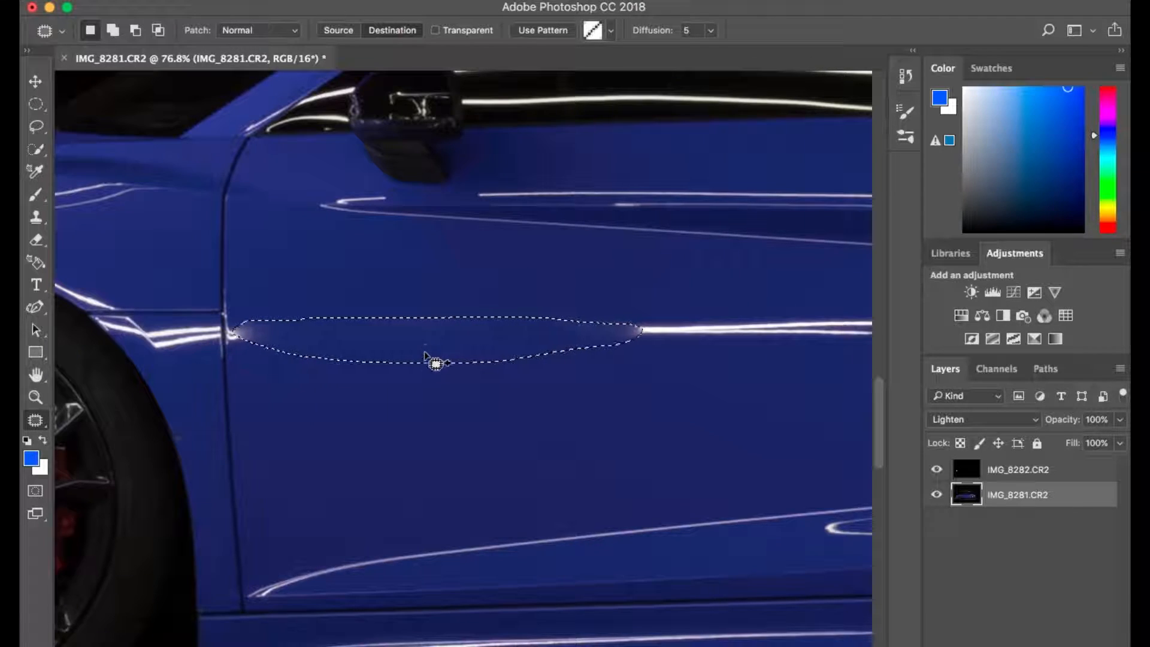
left_click_drag(420, 343, 421, 382)
key("ctrl+d")
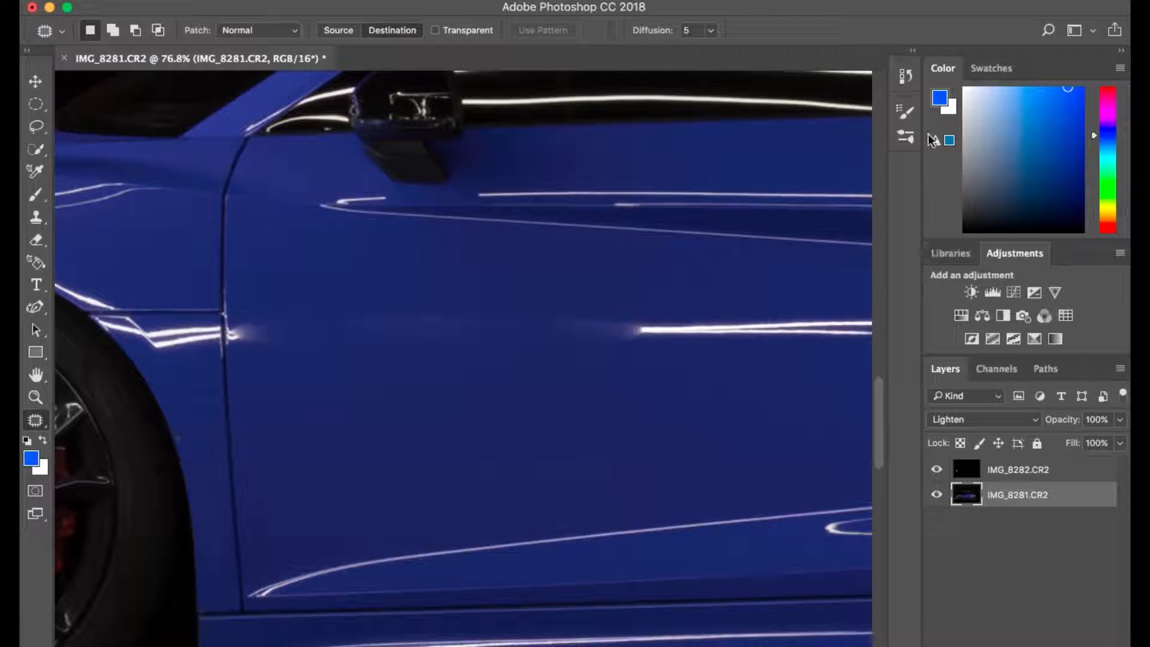
Revert the document to the Blending Change history state, discarding the patches on the door.
left_click(911, 51)
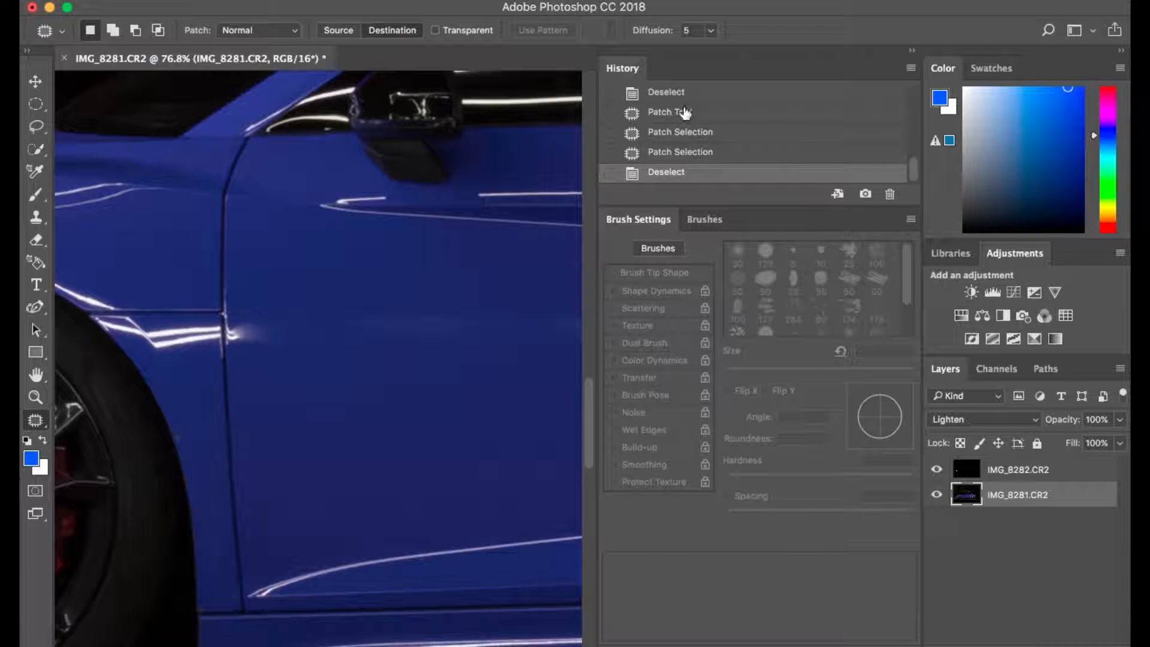
scroll(686, 116, "up", 10)
scroll(689, 146, "down", 2)
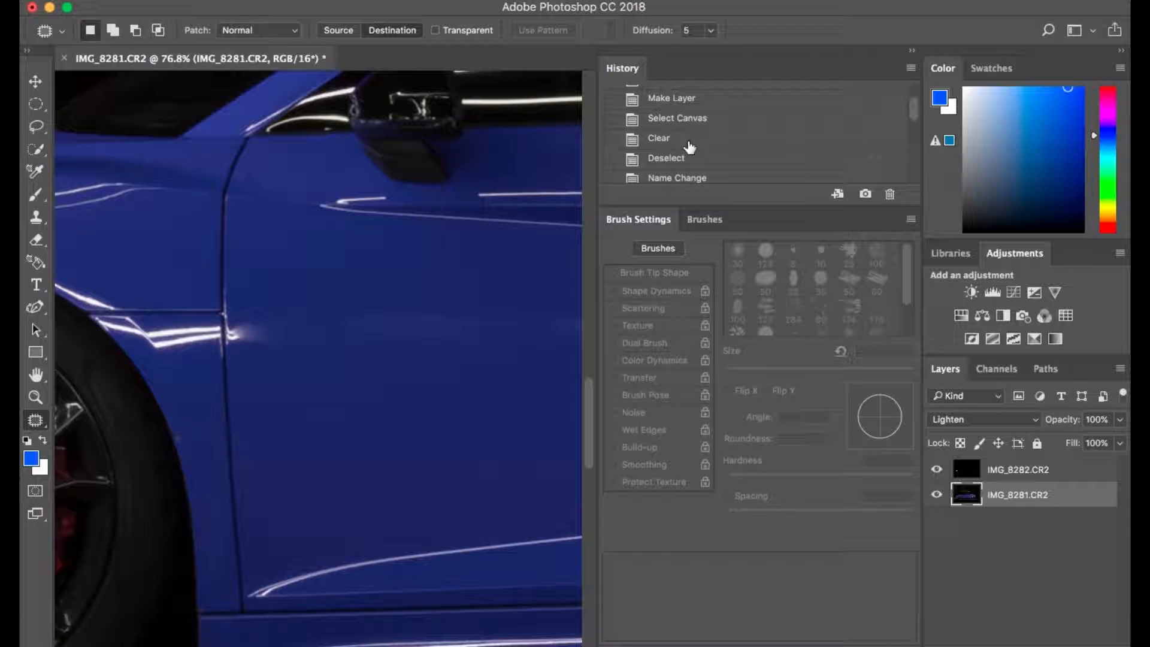
scroll(689, 147, "down", 6)
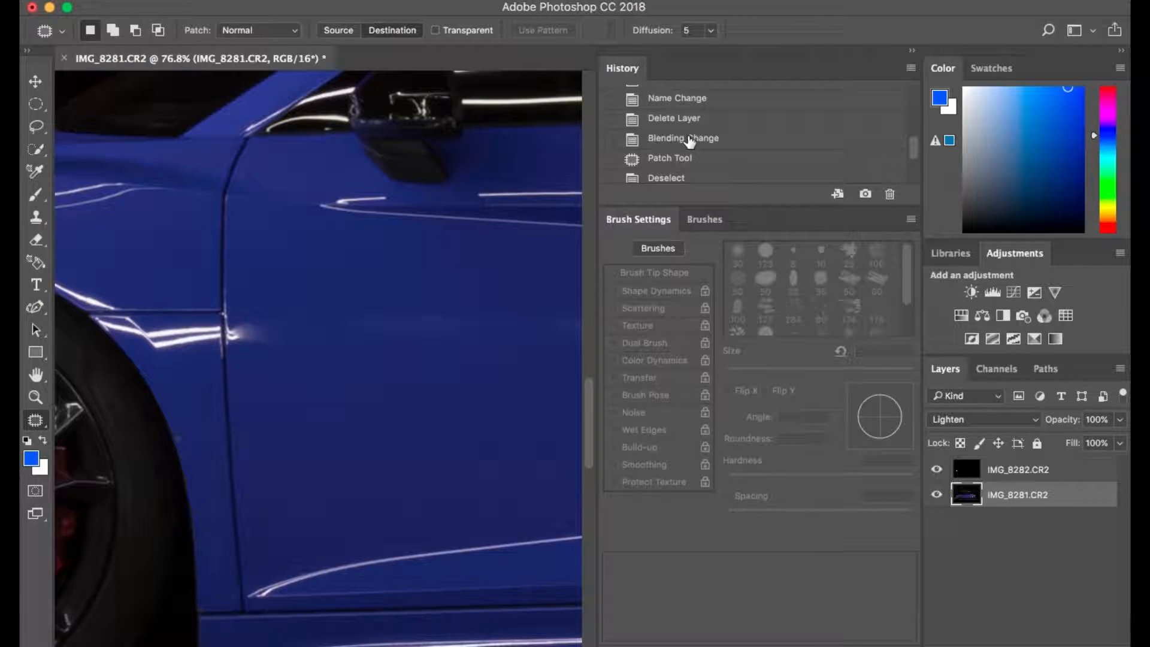
scroll(690, 141, "down", 3)
left_click(681, 91)
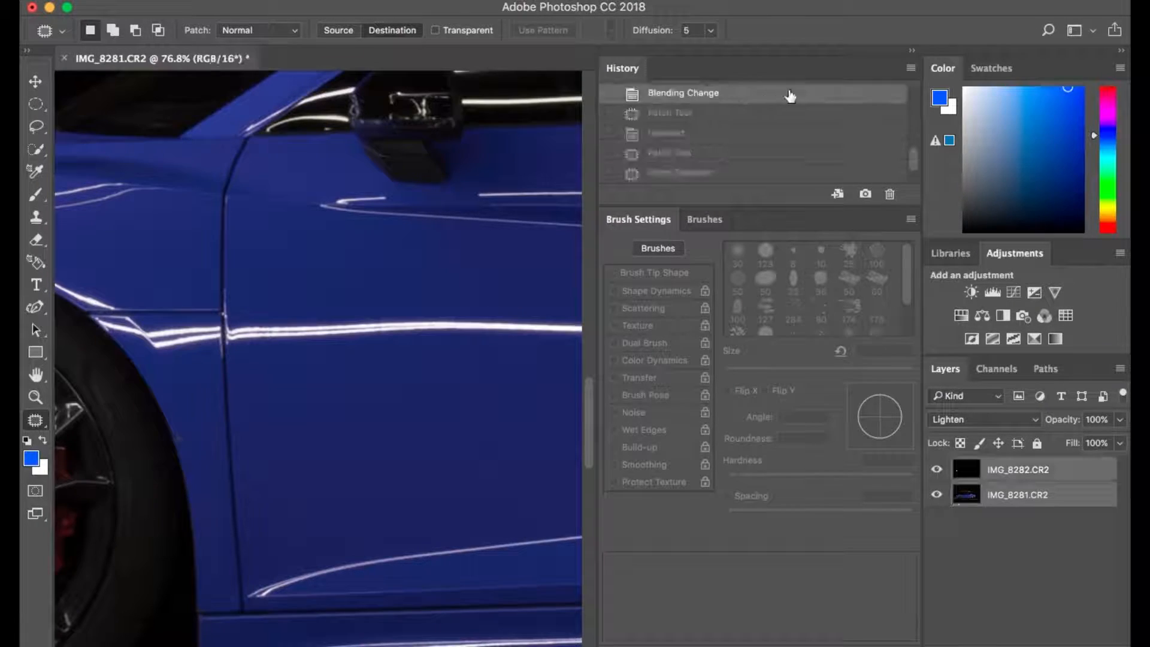
left_click(913, 51)
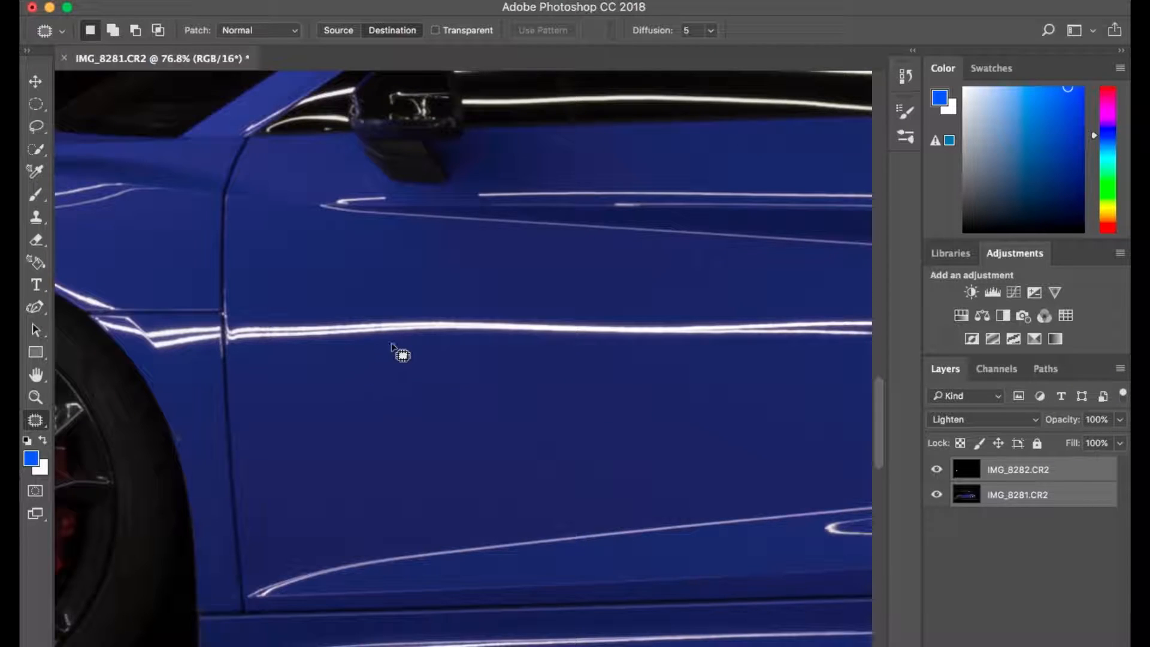
Patch out the short straight reflection above the rear wheel on the IMG_8281.CR2 layer with clean paint from above it, and clear the selection.
scroll(461, 501, "right", 10)
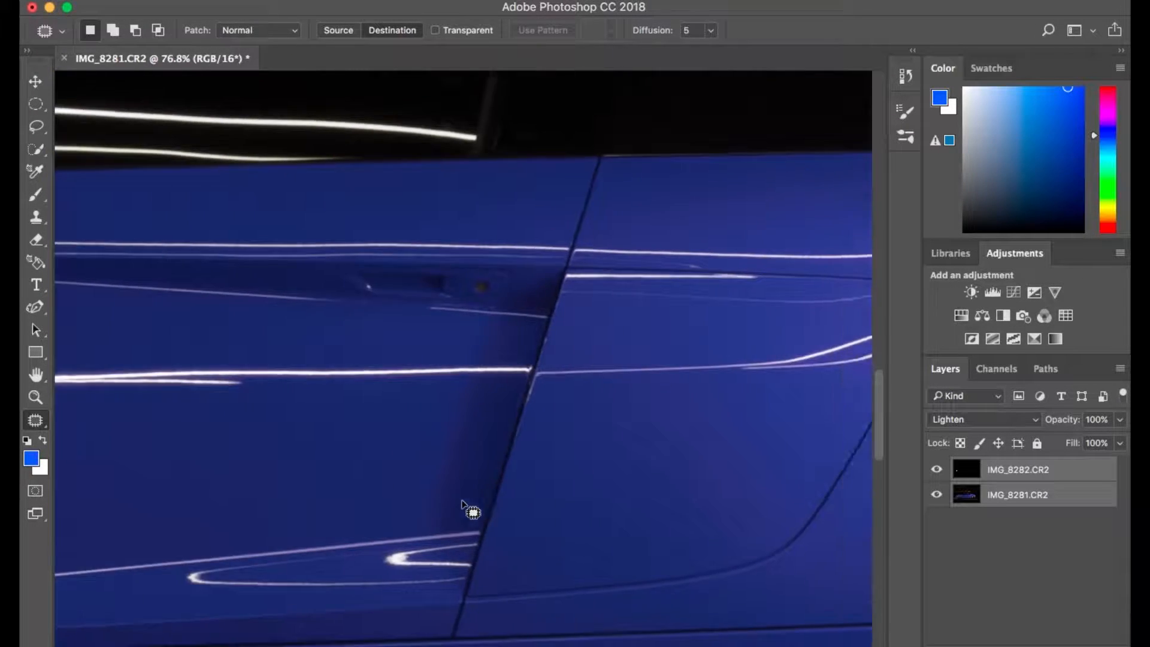
scroll(462, 502, "right", 5)
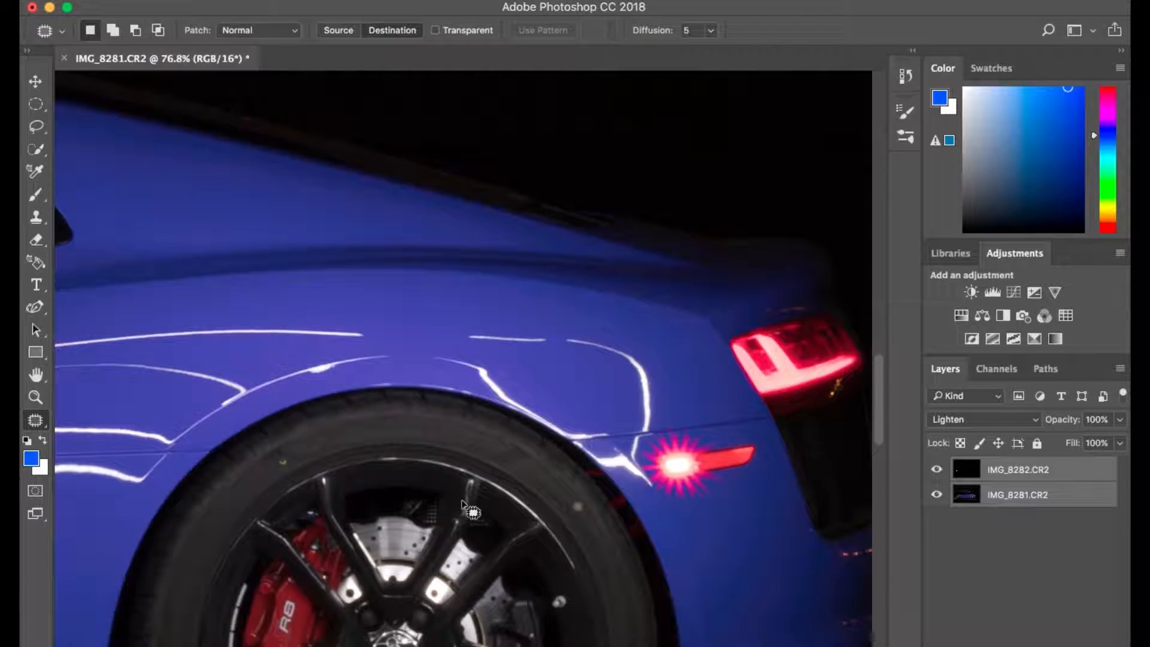
scroll(464, 506, "up", 5)
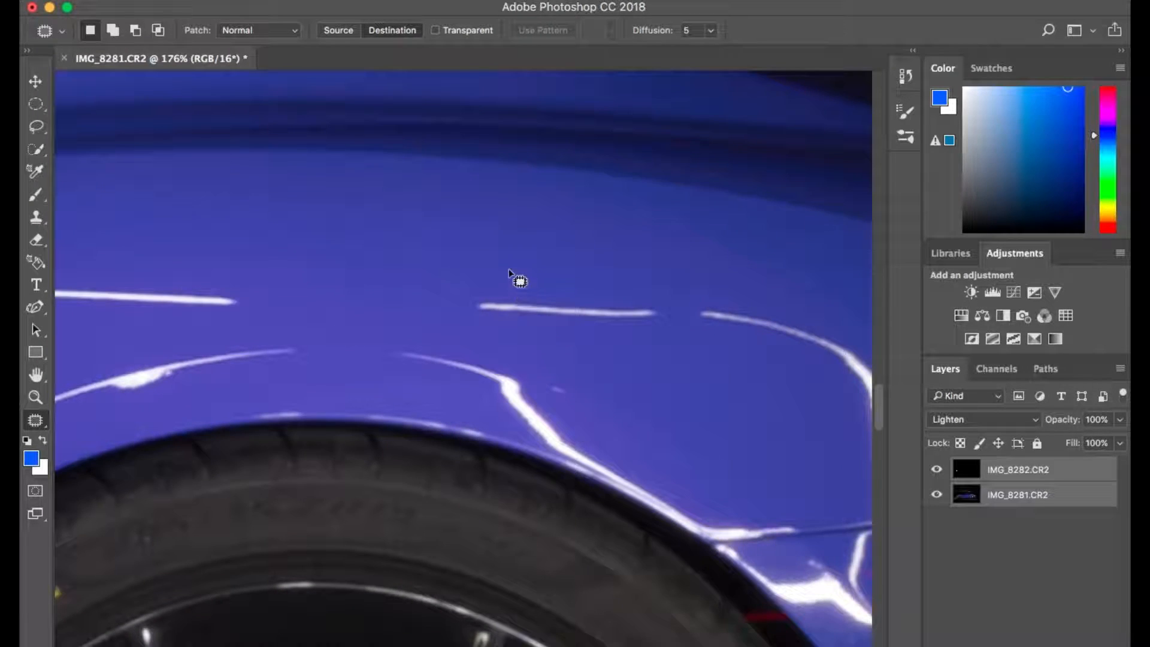
mouse_move(500, 249)
left_mouse_down()
mouse_move(471, 254)
mouse_move(455, 278)
mouse_move(672, 267)
mouse_move(670, 249)
mouse_move(495, 257)
left_mouse_up()
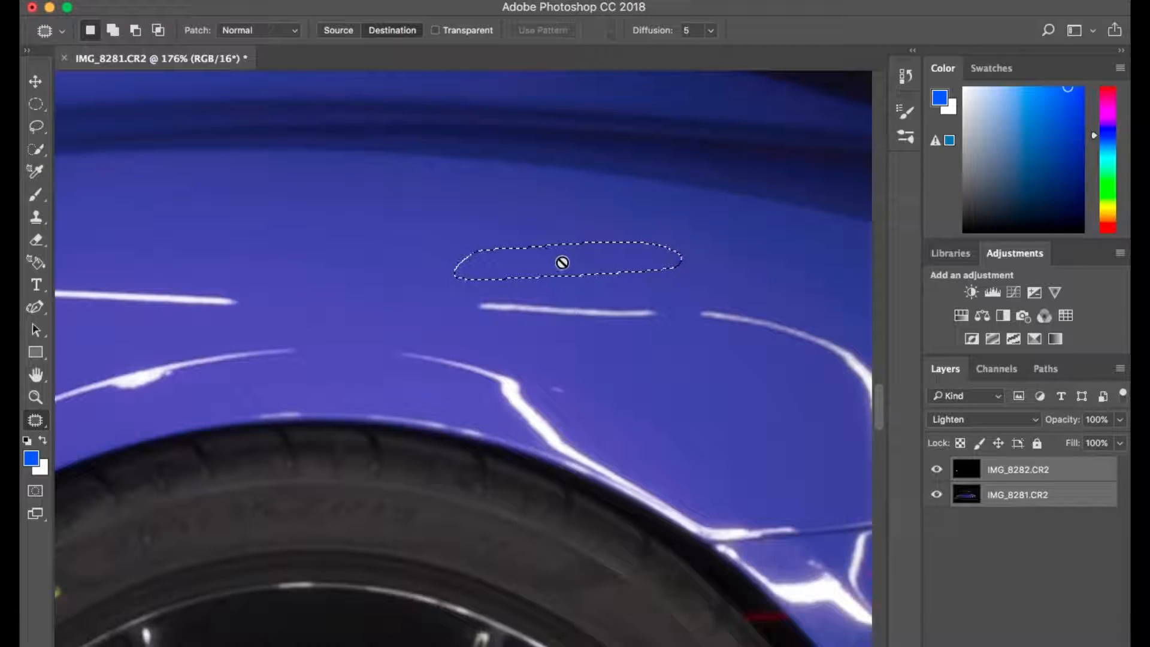
left_click(562, 308)
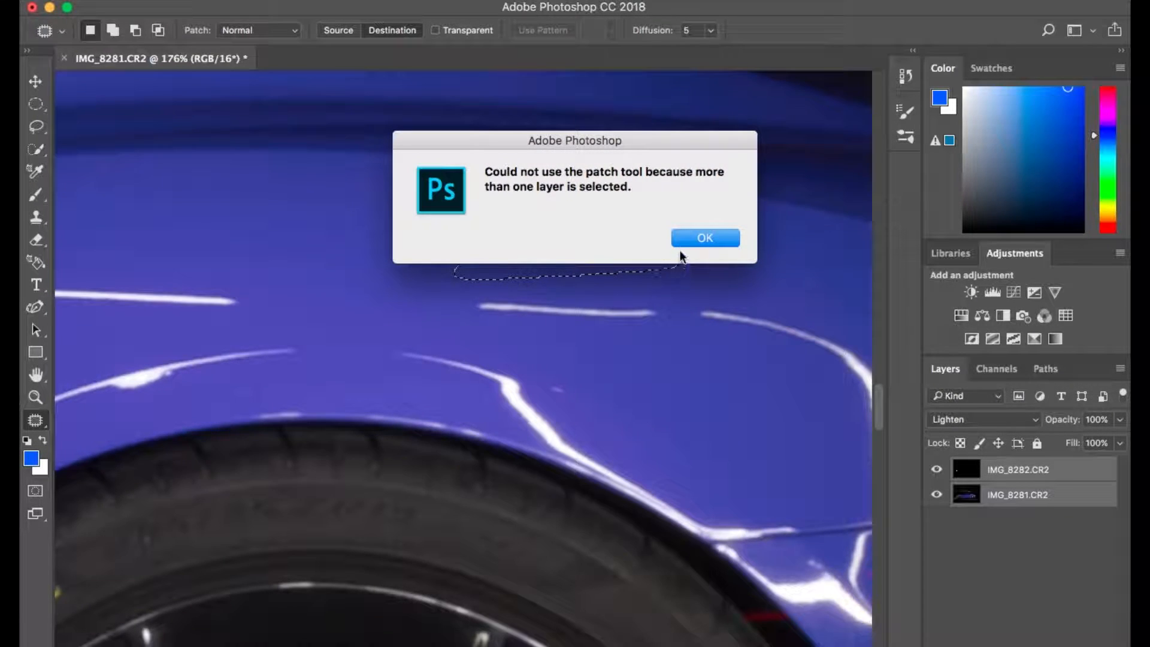
left_click(688, 239)
left_click(976, 495)
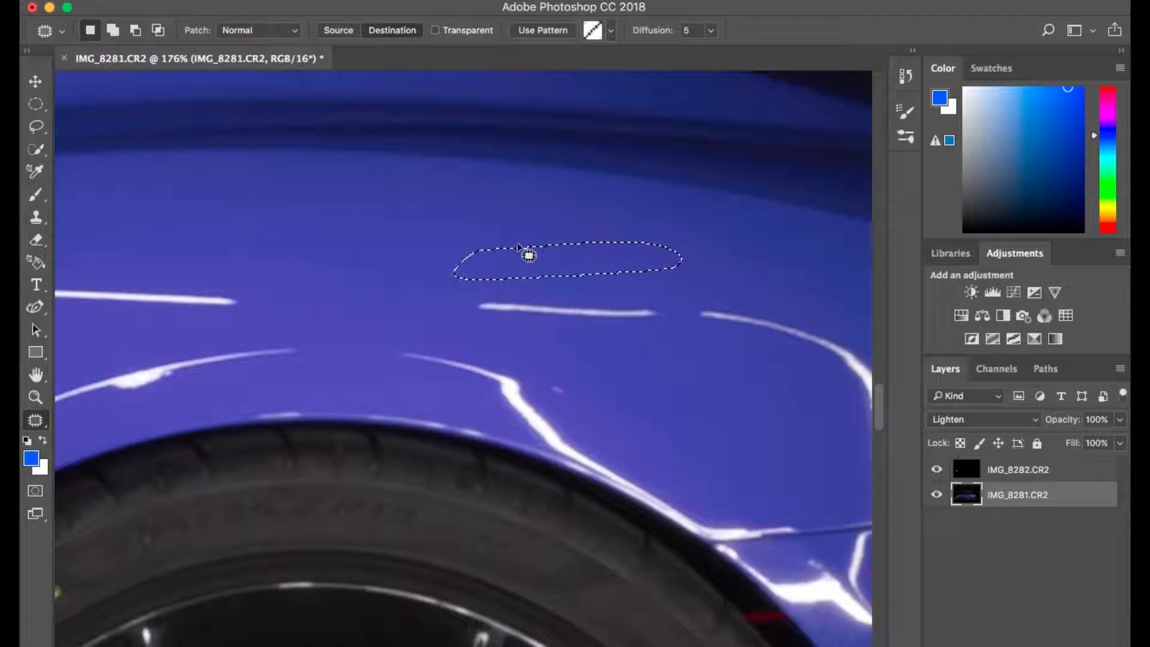
left_click_drag(527, 260, 539, 318)
key("ctrl+d")
Patch out the curved reflection between the rear wheel and the taillight, including the small bright spot at its front end, using neighbouring clean paint.
scroll(654, 398, "right", 5)
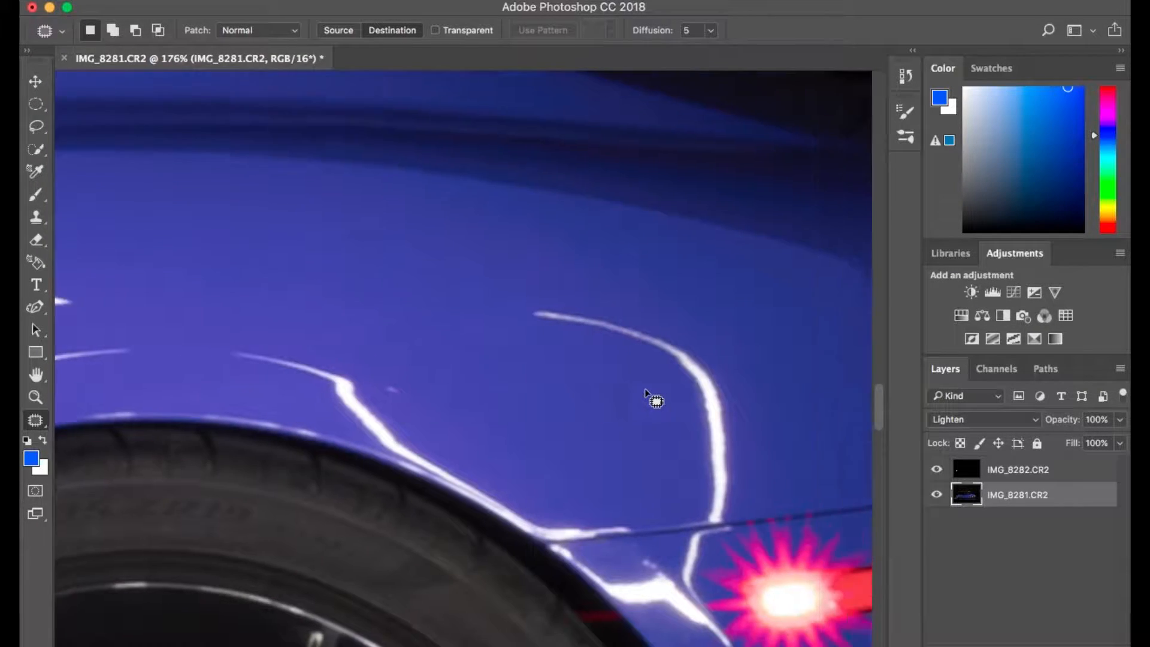
scroll(647, 392, "right", 3)
mouse_move(460, 330)
left_mouse_down()
mouse_move(553, 376)
mouse_move(588, 411)
mouse_move(613, 521)
mouse_move(578, 524)
mouse_move(560, 509)
mouse_move(519, 403)
mouse_move(498, 384)
mouse_move(411, 346)
mouse_move(477, 339)
left_mouse_up()
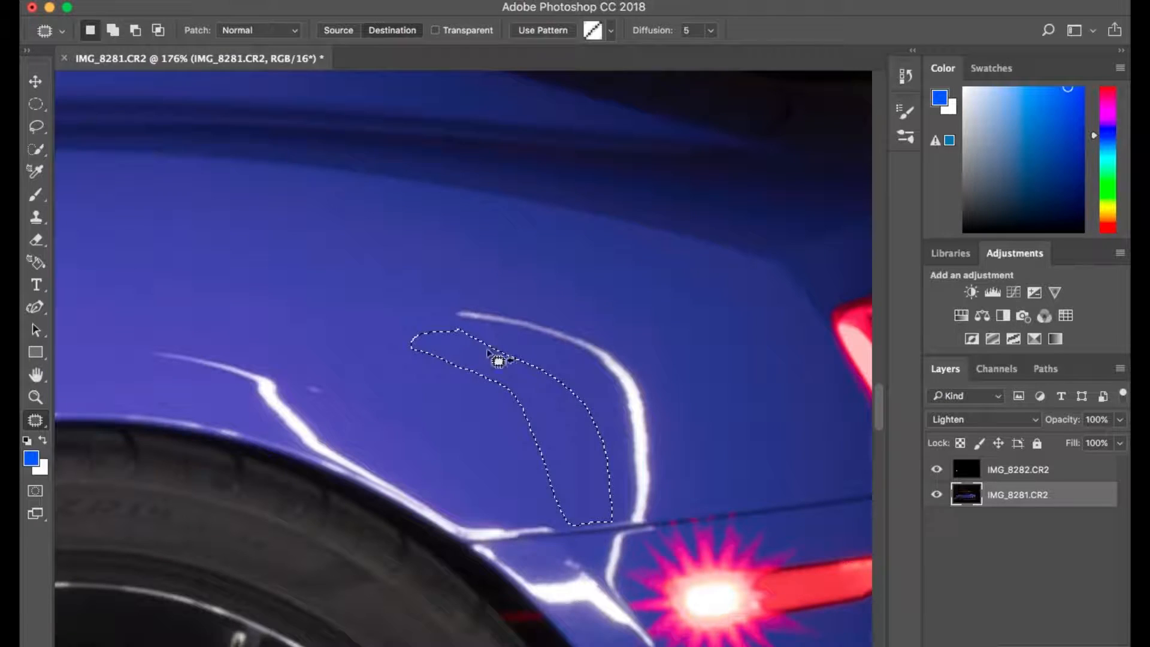
left_click_drag(541, 422, 593, 395)
key("super+d")
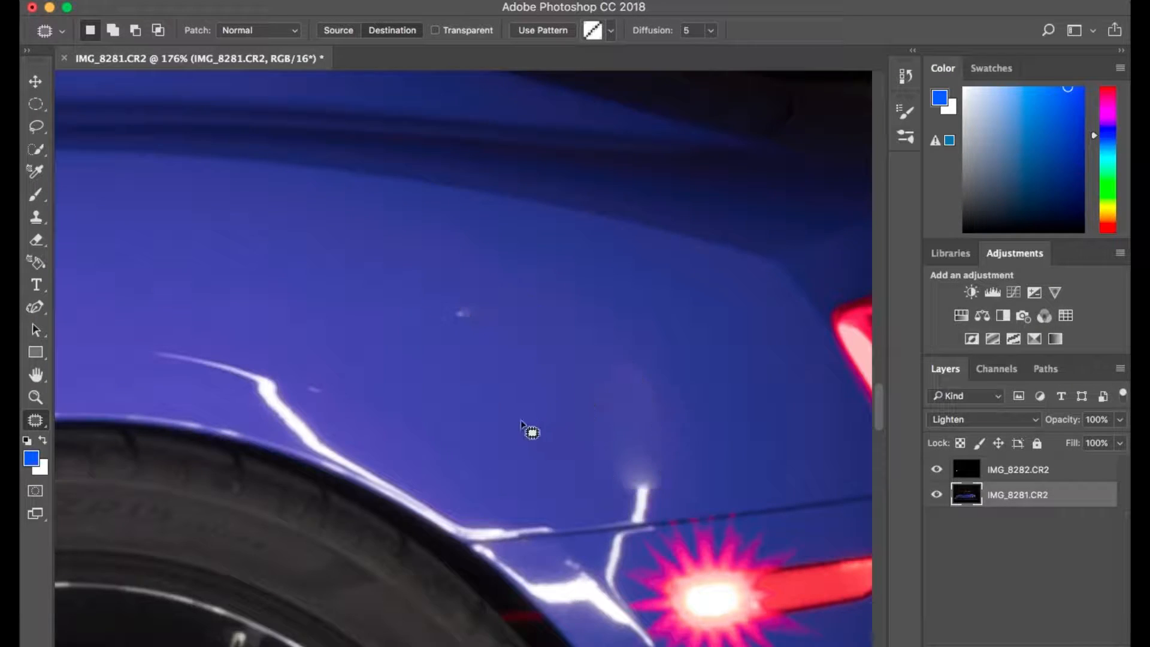
mouse_move(366, 305)
left_mouse_down()
mouse_move(398, 334)
mouse_move(404, 280)
mouse_move(372, 288)
mouse_move(463, 318)
left_mouse_up()
key("super+d")
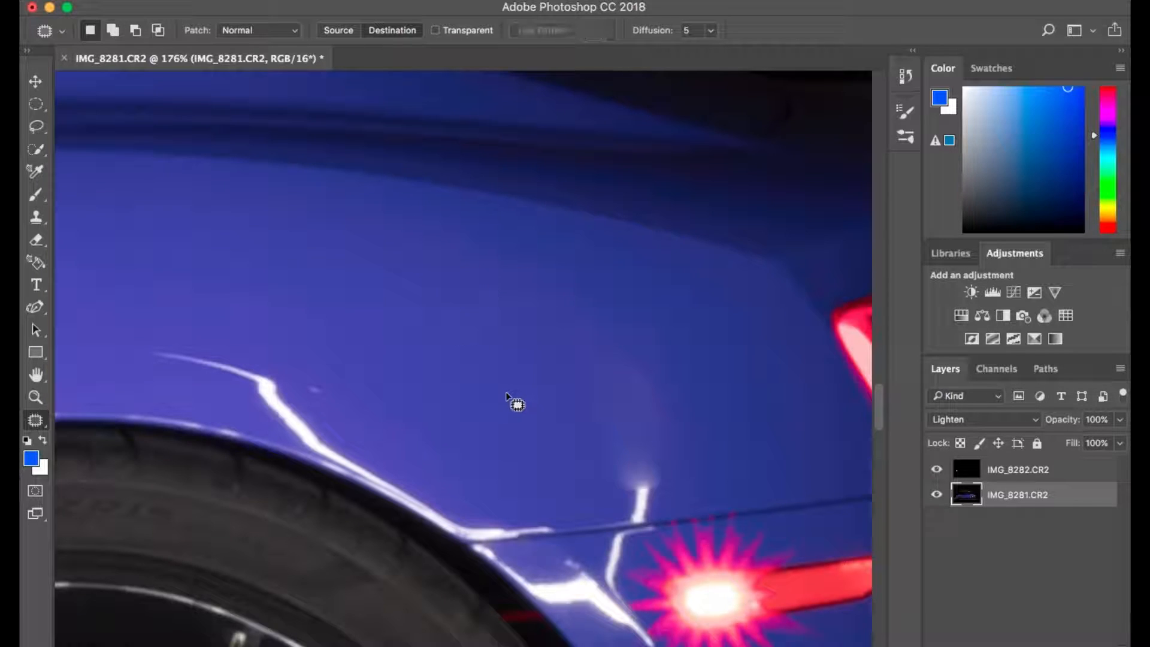
Patch the remaining light streak above the red side marker twice with clean paint from nearer the taillight, clearing the selection each time.
mouse_move(666, 349)
left_mouse_down()
mouse_move(696, 510)
mouse_move(736, 509)
mouse_move(743, 493)
mouse_move(725, 406)
mouse_move(699, 360)
mouse_move(666, 351)
left_mouse_up()
left_click_drag(701, 432, 617, 432)
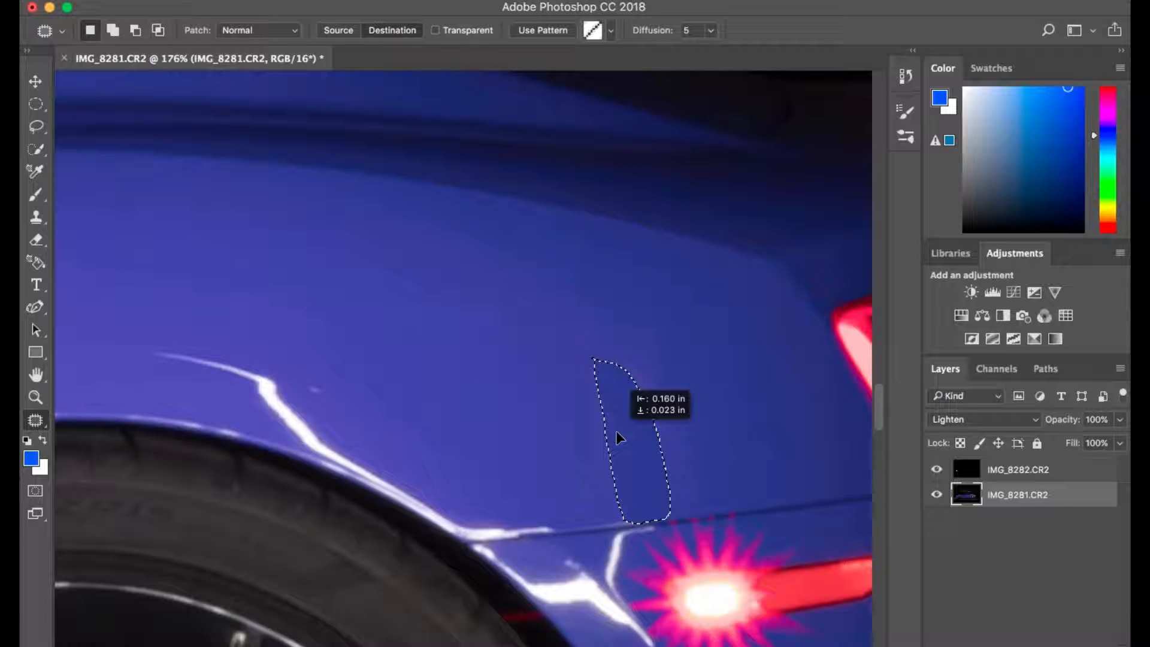
left_click_drag(616, 430, 616, 430)
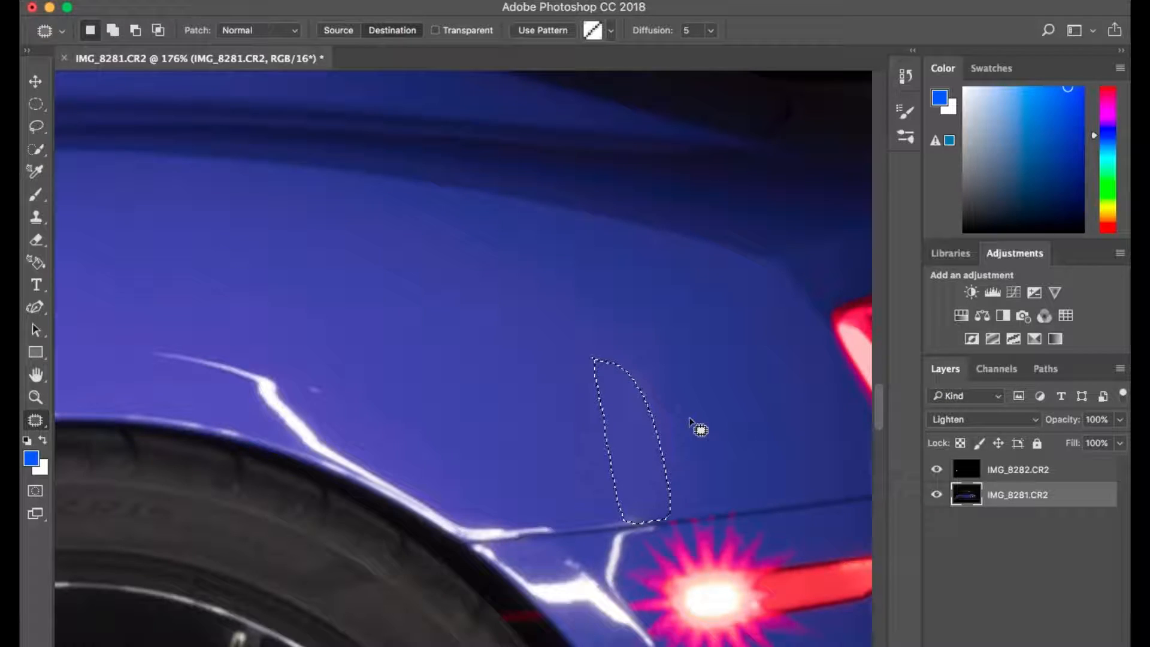
key("ctrl+d")
mouse_move(670, 358)
left_mouse_down()
mouse_move(709, 501)
mouse_move(738, 486)
mouse_move(751, 401)
mouse_move(722, 345)
mouse_move(680, 323)
mouse_move(668, 339)
mouse_move(675, 376)
left_mouse_up()
mouse_move(739, 442)
left_mouse_down()
mouse_move(688, 442)
mouse_move(673, 457)
left_mouse_up()
key("ctrl+d")
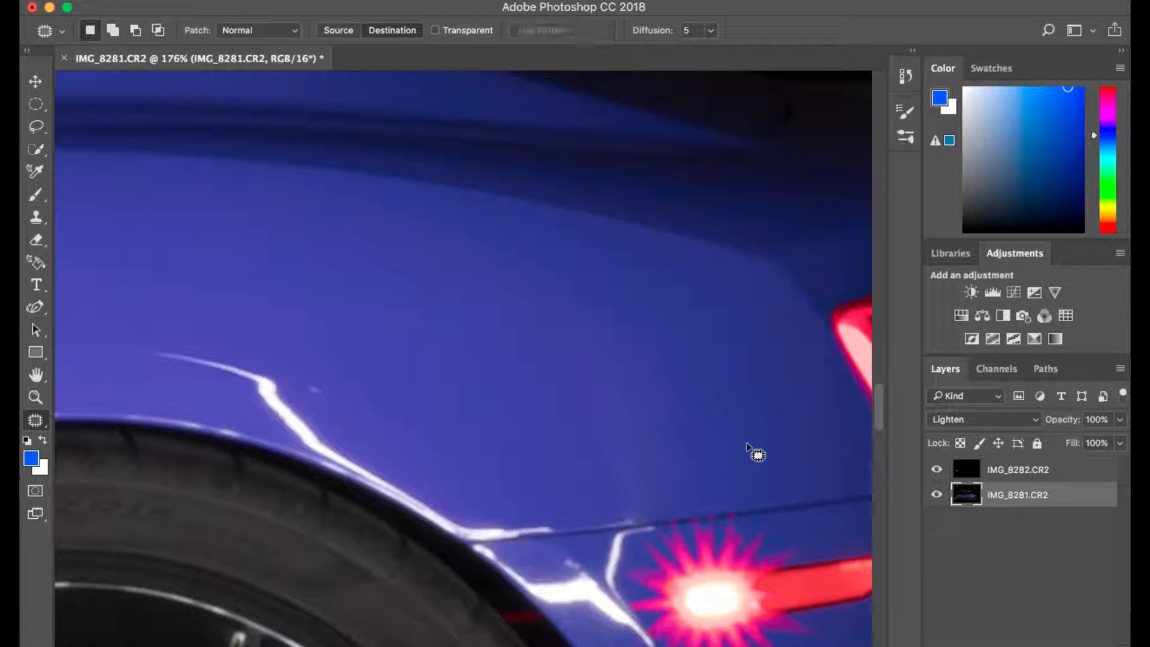
key("super+minus")
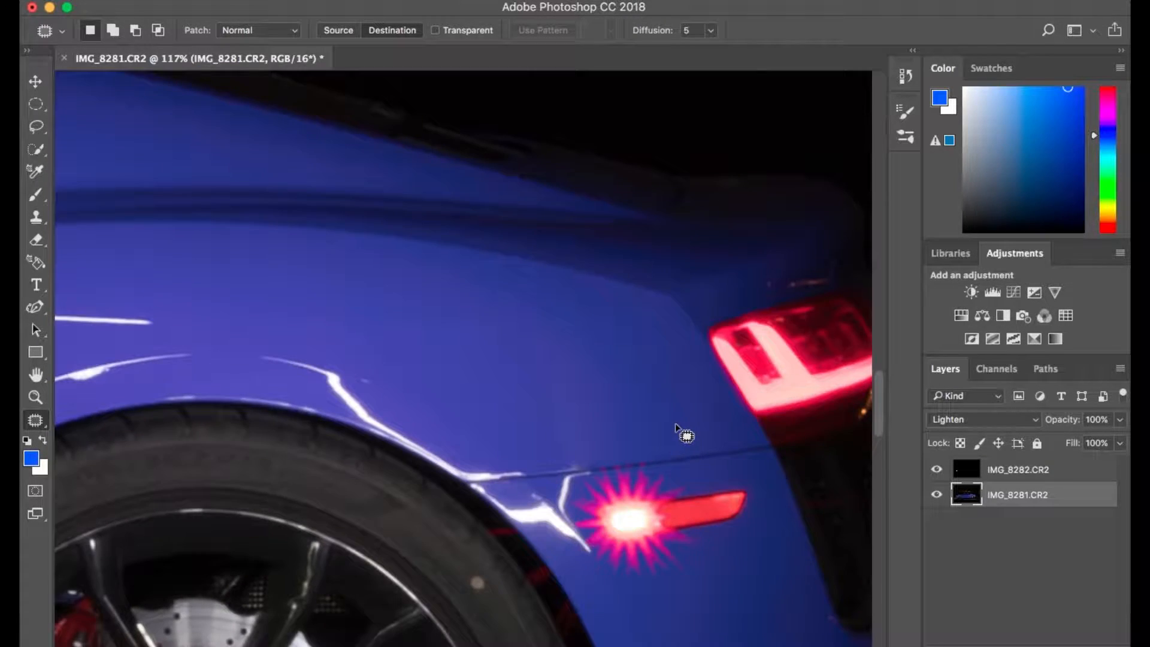
key("super+minus")
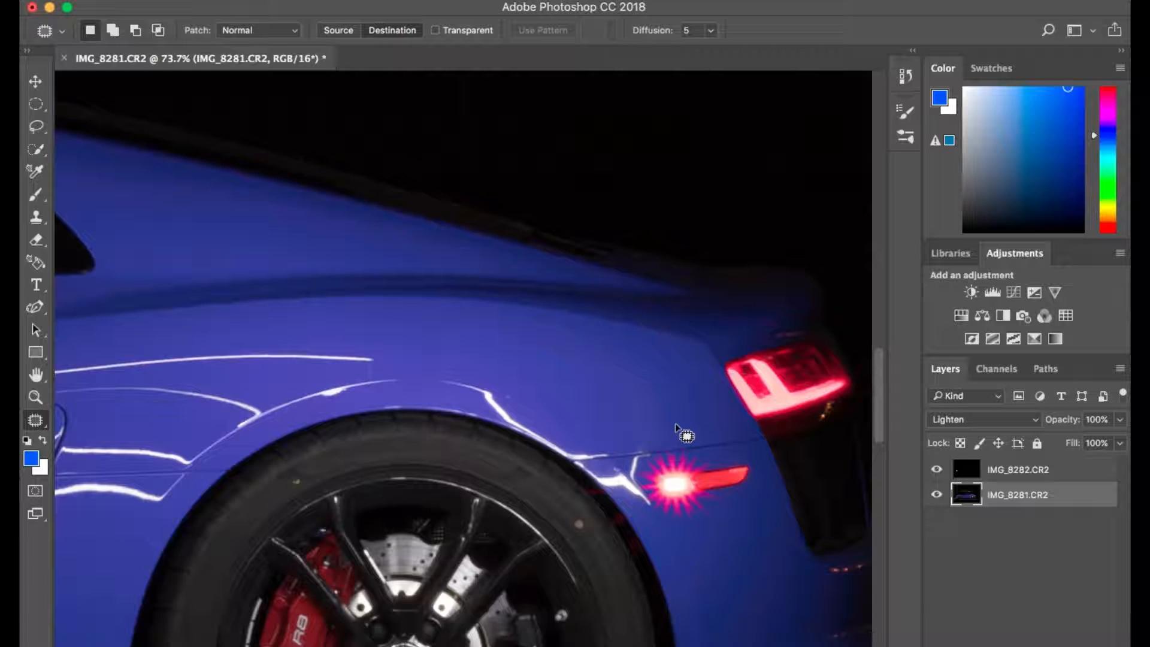
Clone dark glass from above over the upper light streak in the side window, from the mirror back to the rear pillar.
scroll(677, 428, "up", 4)
scroll(617, 400, "left", 15)
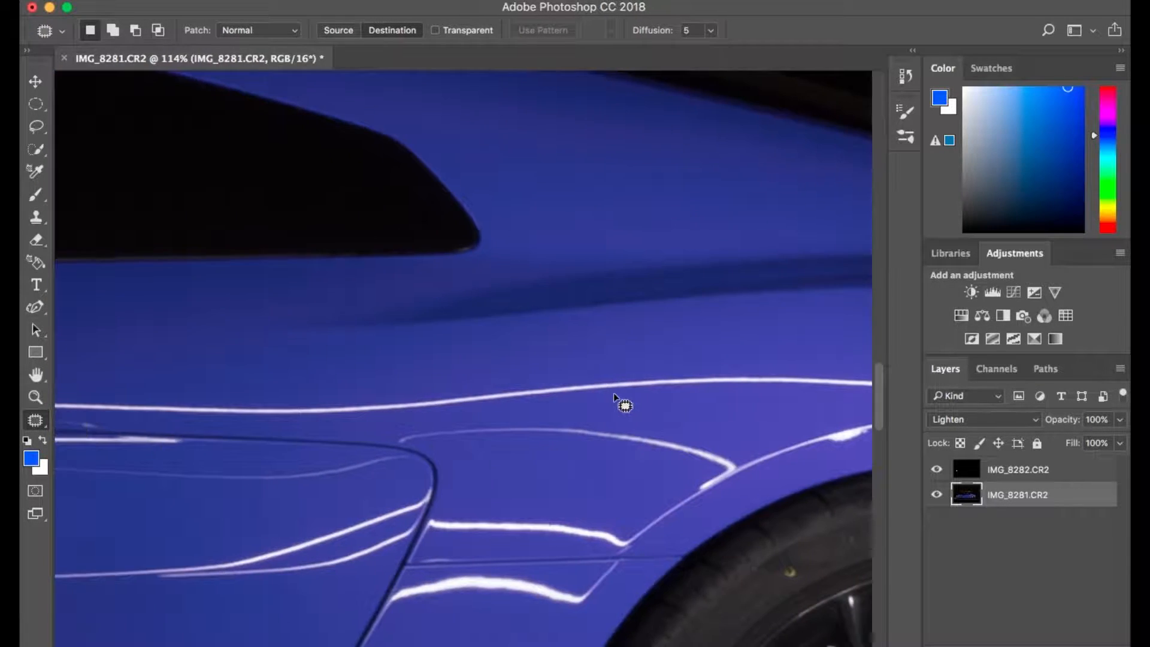
scroll(617, 400, "left", 10)
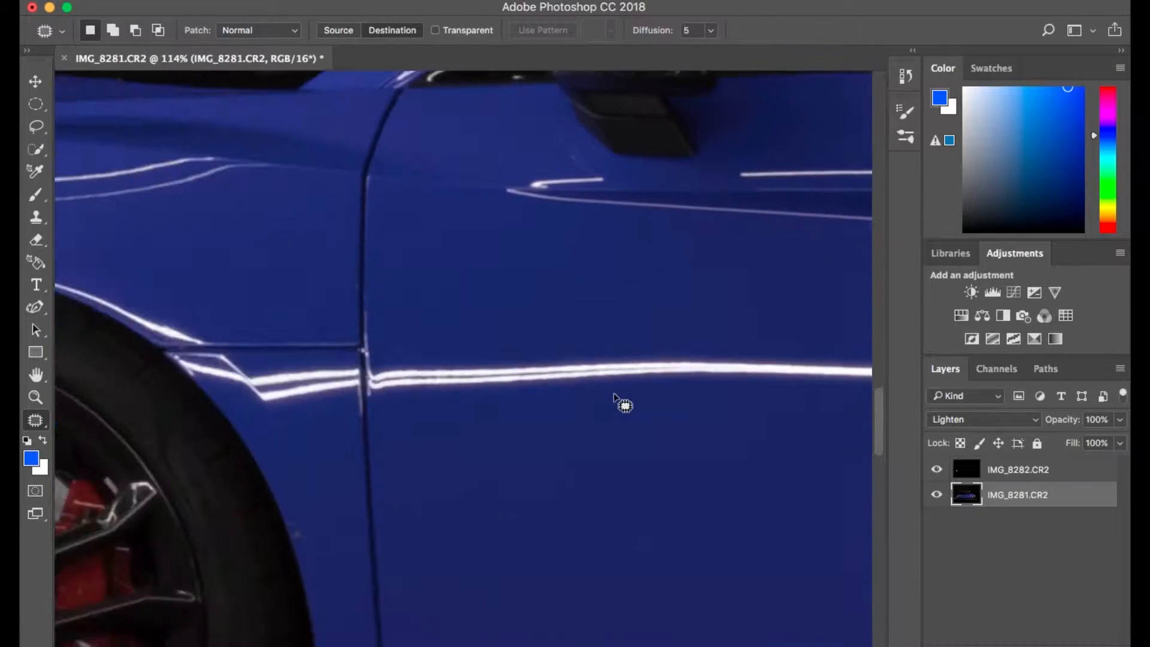
scroll(332, 358, "up", 15)
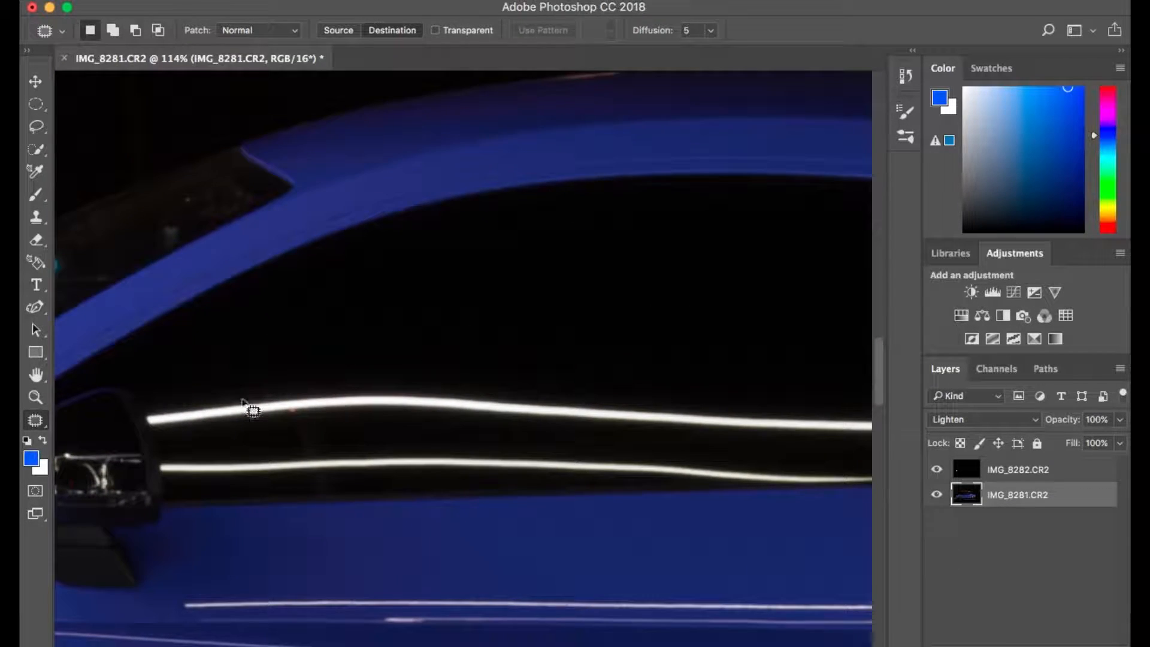
left_click(40, 220)
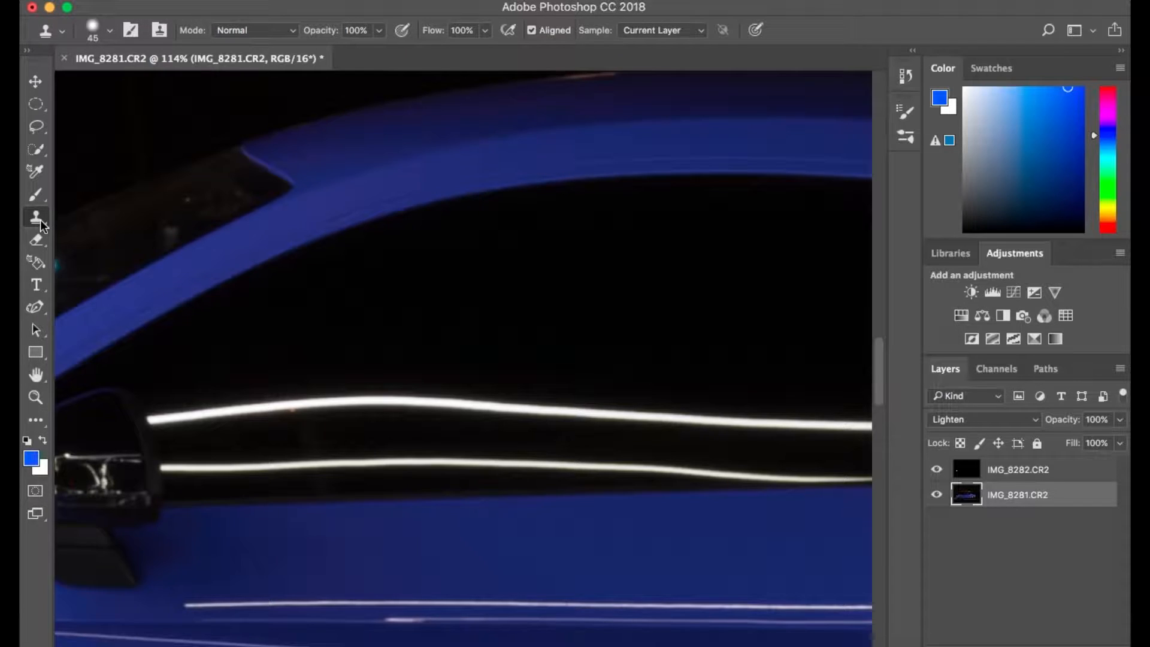
left_click(272, 361, "alt")
left_click(258, 407)
mouse_move(258, 406)
left_mouse_down()
mouse_move(610, 415)
mouse_move(736, 406)
left_mouse_up()
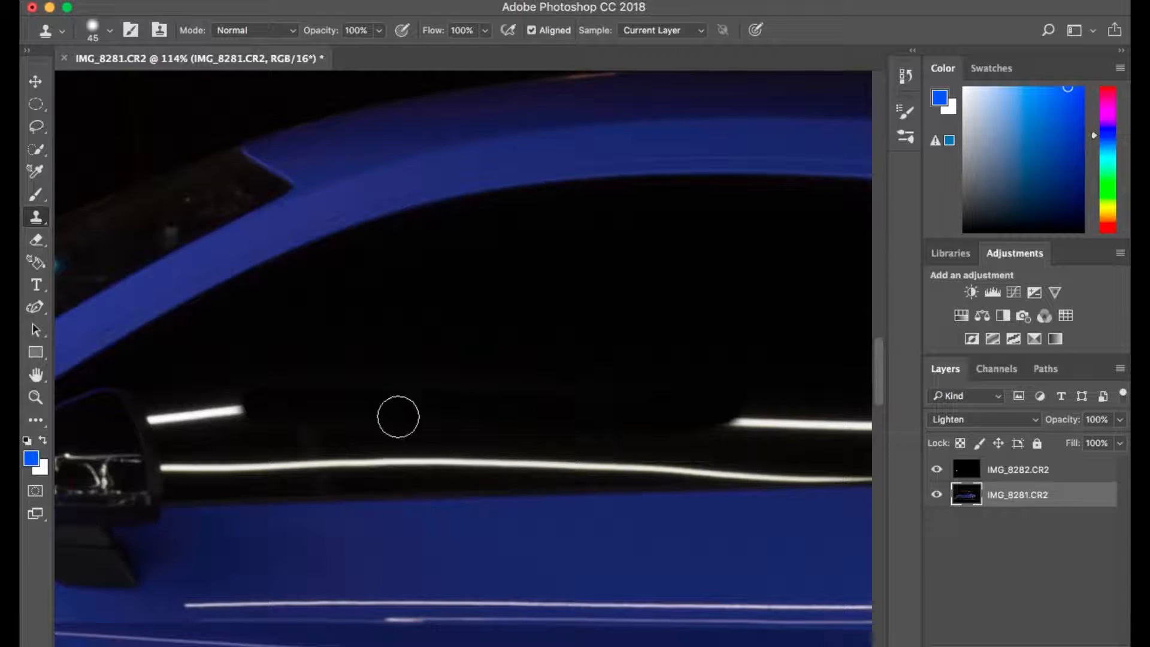
left_click_drag(262, 409, 170, 414)
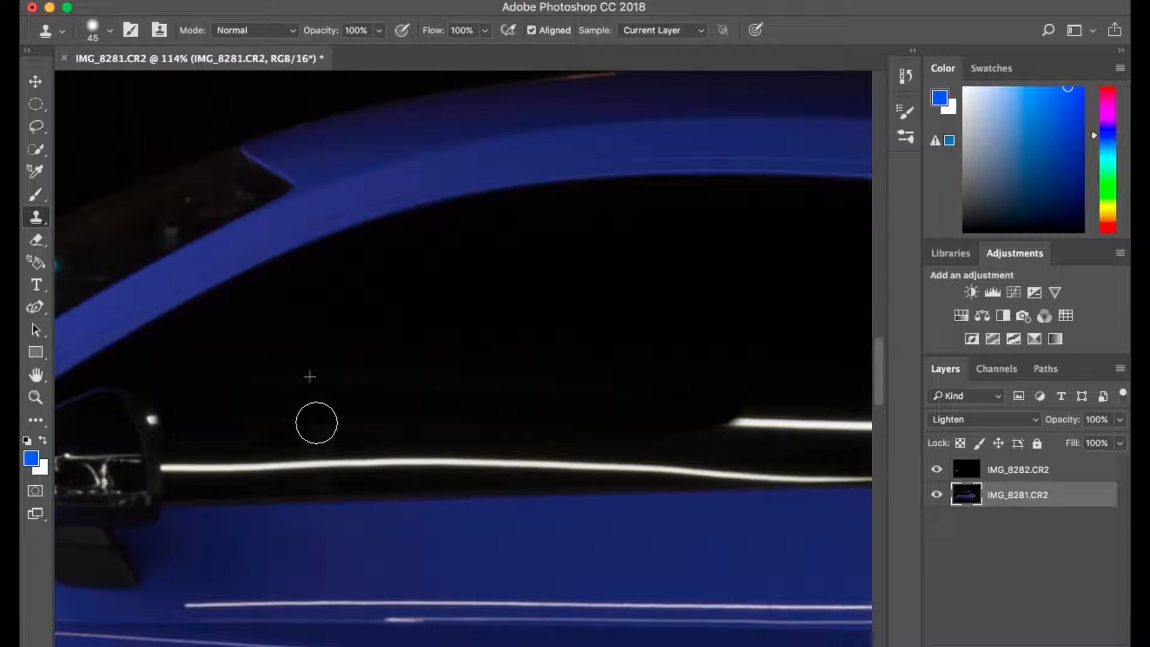
scroll(752, 419, "right", 10)
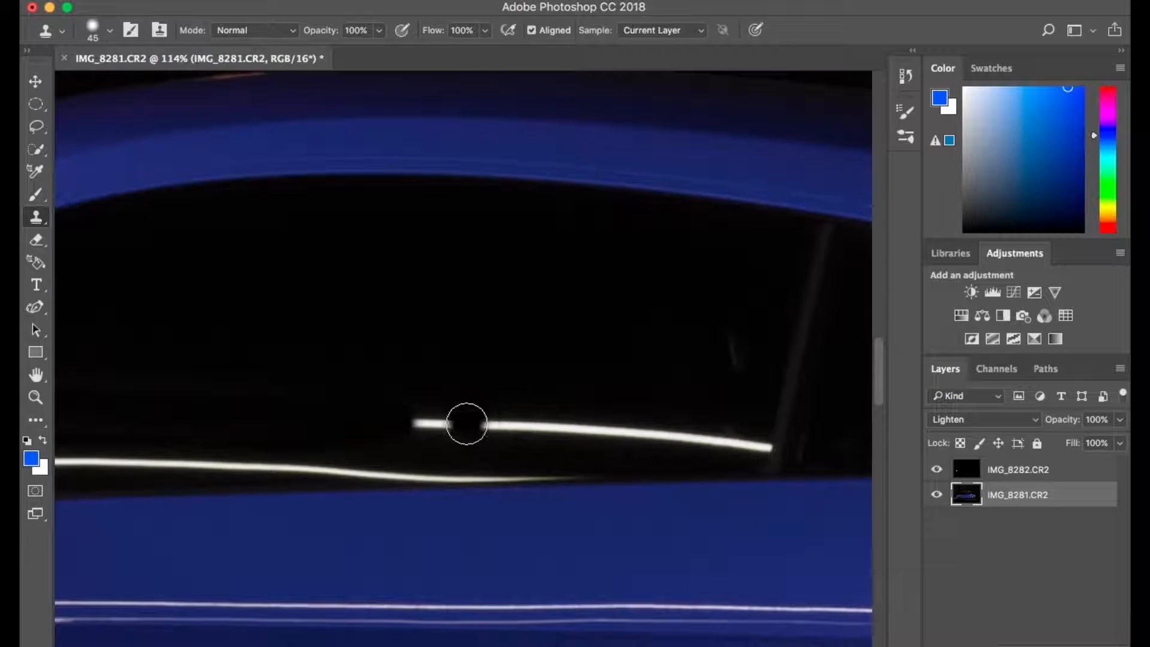
mouse_move(398, 404)
left_mouse_down()
mouse_move(411, 419)
mouse_move(567, 413)
mouse_move(746, 443)
left_mouse_up()
scroll(605, 424, "down", 5)
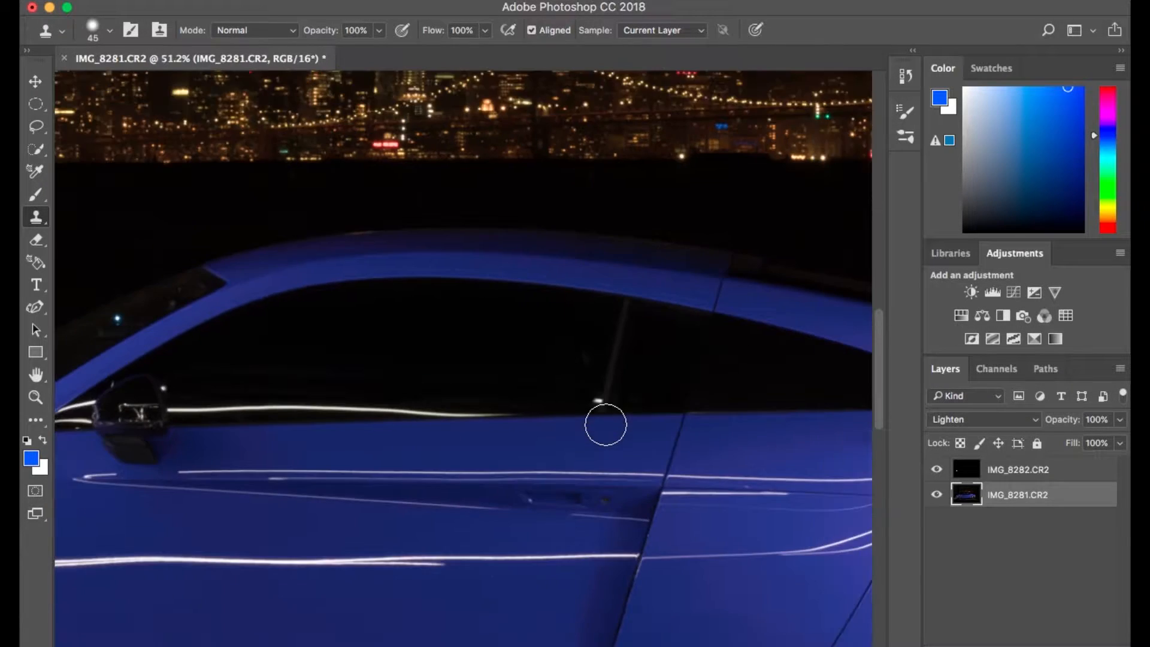
Switch to the Spot Healing Brush tool for retouching the reflections on the door.
scroll(606, 424, "left", 5)
scroll(605, 425, "up", 4)
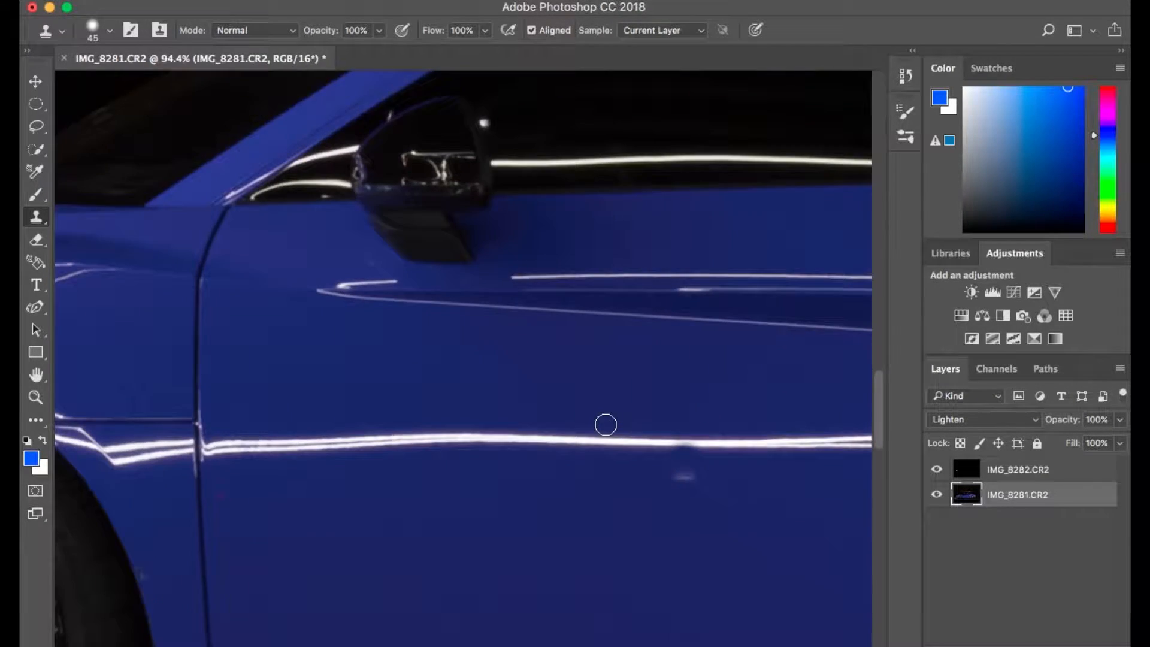
scroll(606, 424, "left", 6)
left_click(35, 419)
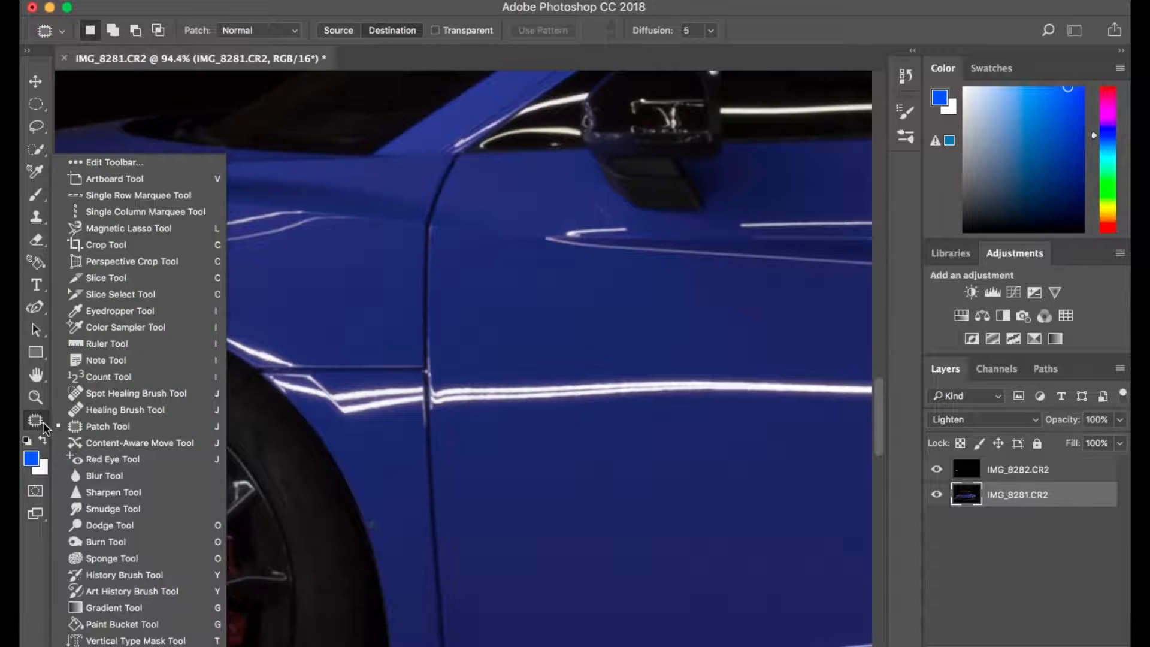
left_click(87, 394)
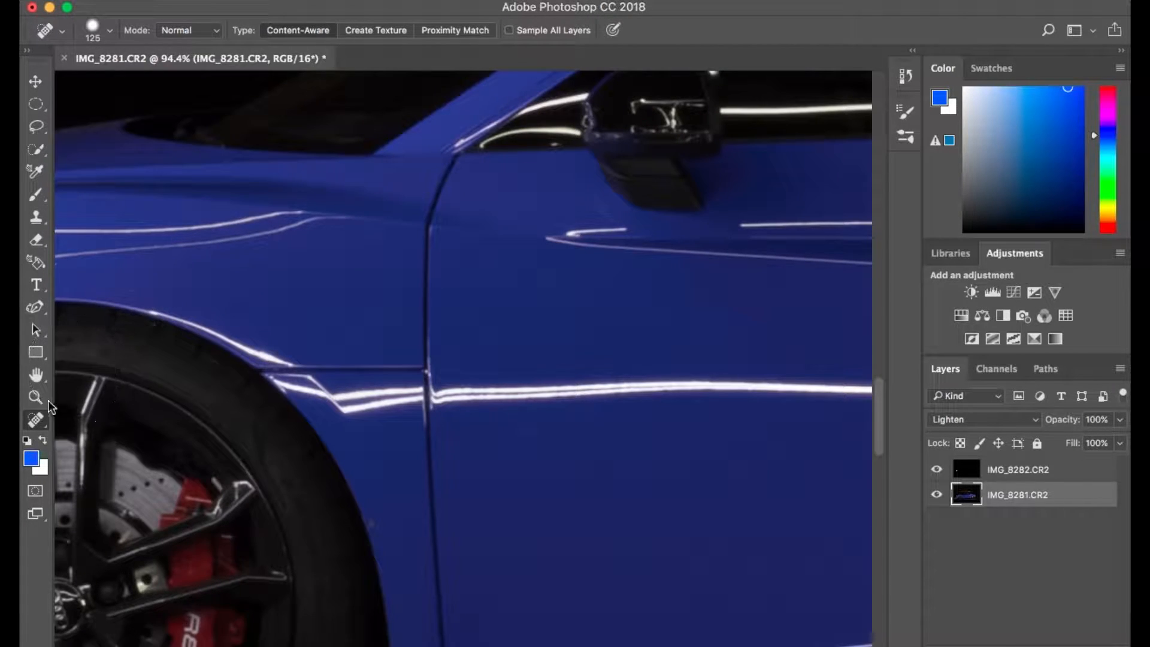
left_click(37, 419)
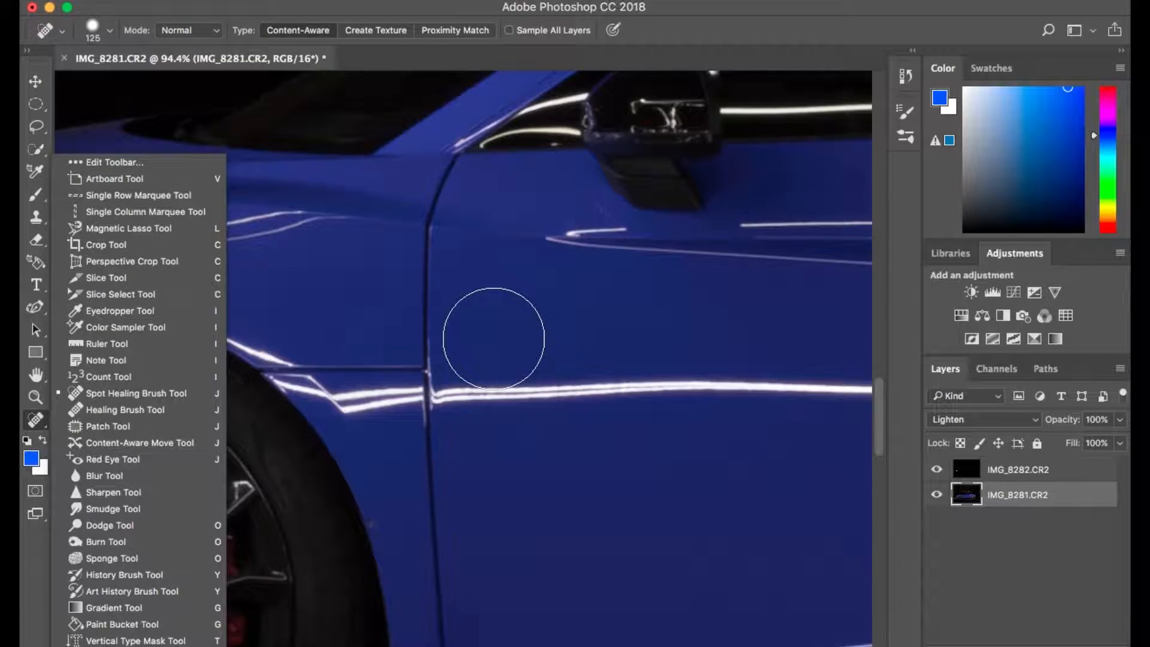
scroll(641, 495, "down", 2)
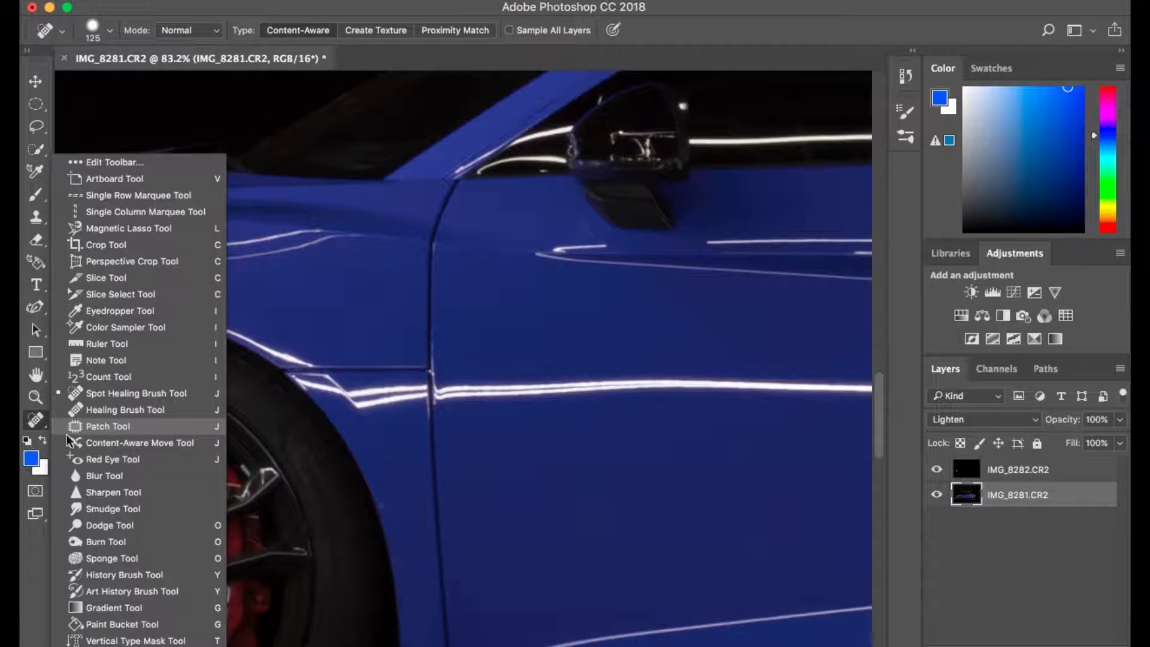
left_click(28, 427)
Reduce the Spot Healing Brush size to 60.
scroll(518, 465, "right", 7)
scroll(519, 464, "down", 2)
scroll(518, 465, "right", 2)
scroll(518, 465, "down", 1)
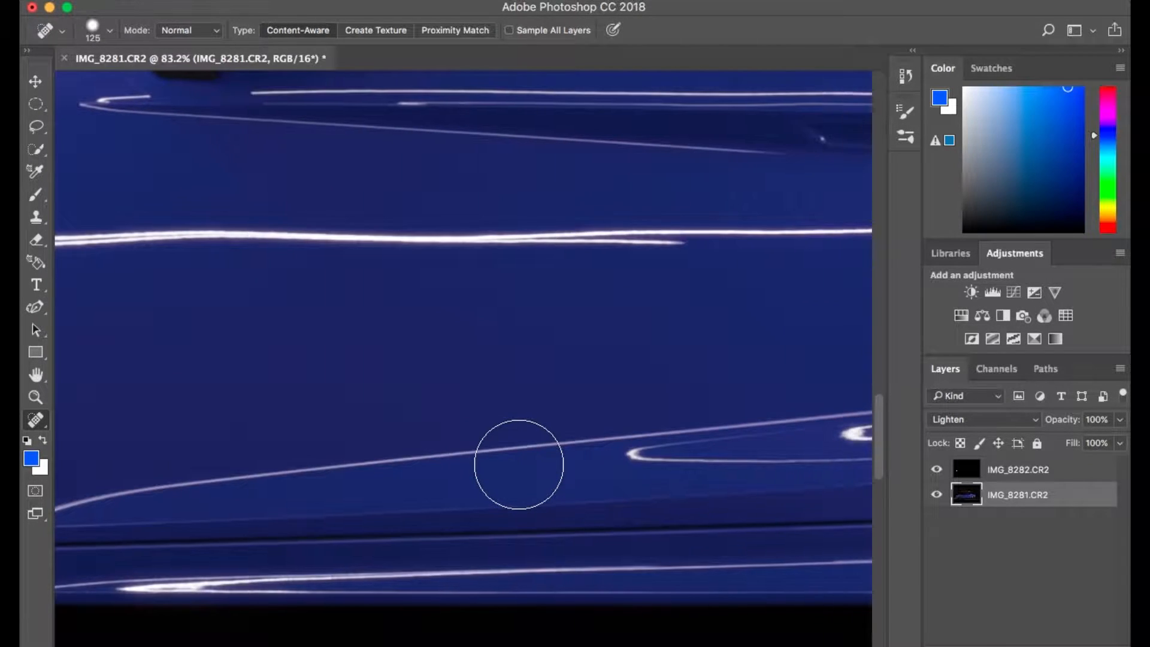
scroll(482, 468, "up", 2)
scroll(482, 467, "up", 2)
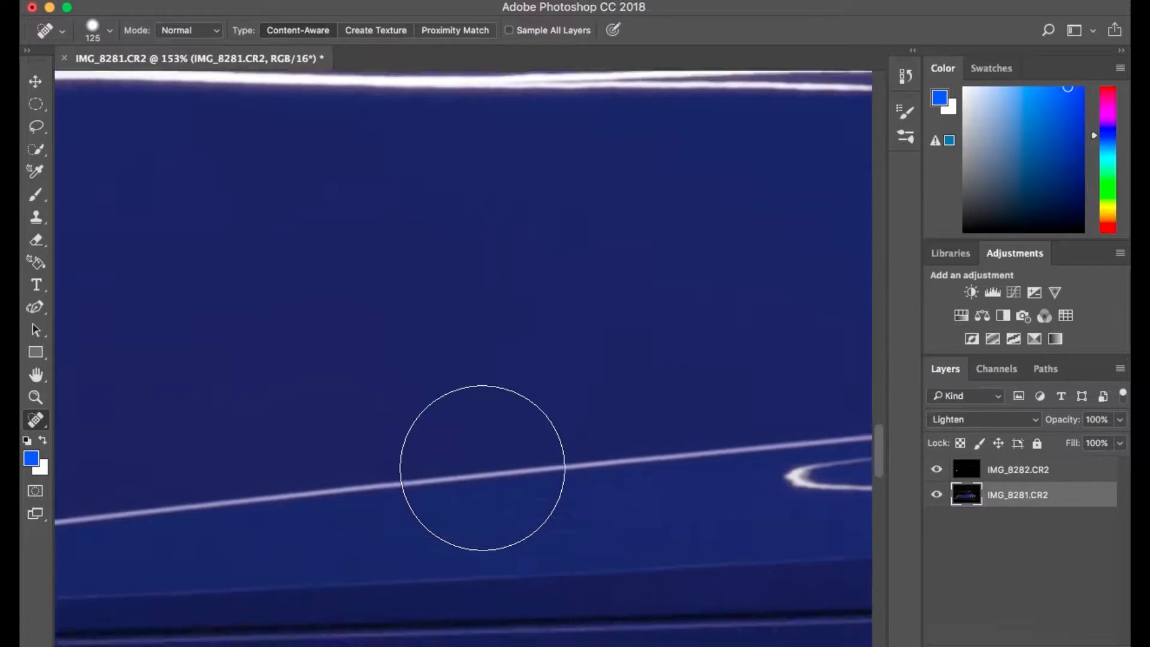
scroll(482, 467, "down", 1)
key("bracketleft")
key("bracketleft")
key("bracketleft")
key("bracketleft")
key("bracketleft")
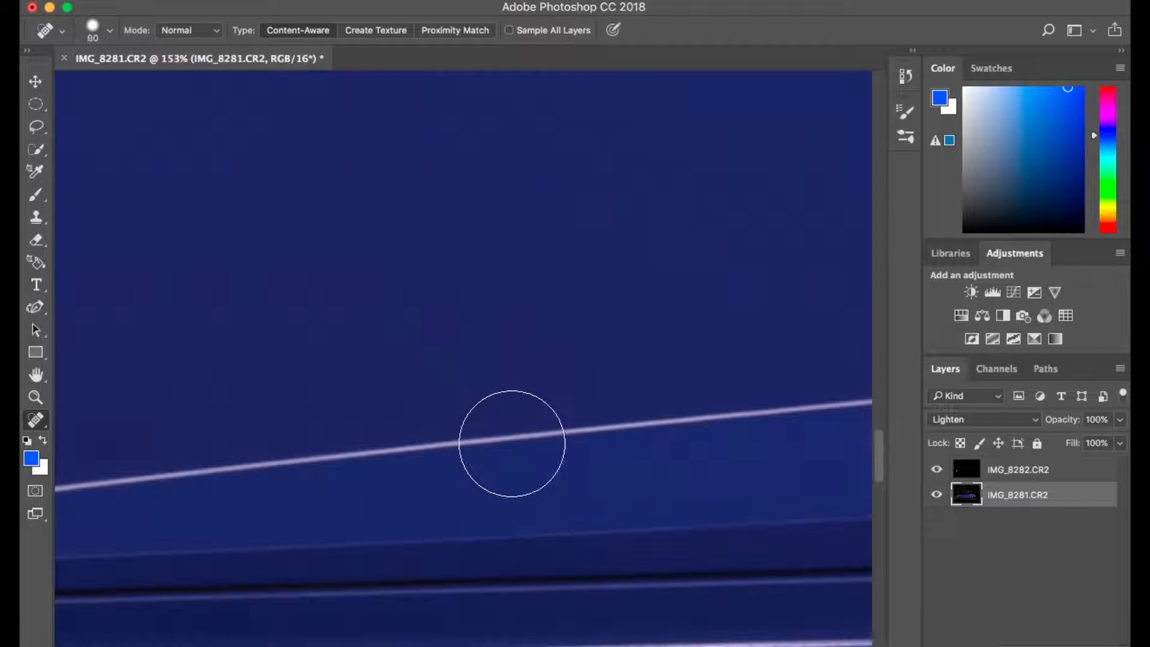
scroll(511, 443, "down", 3)
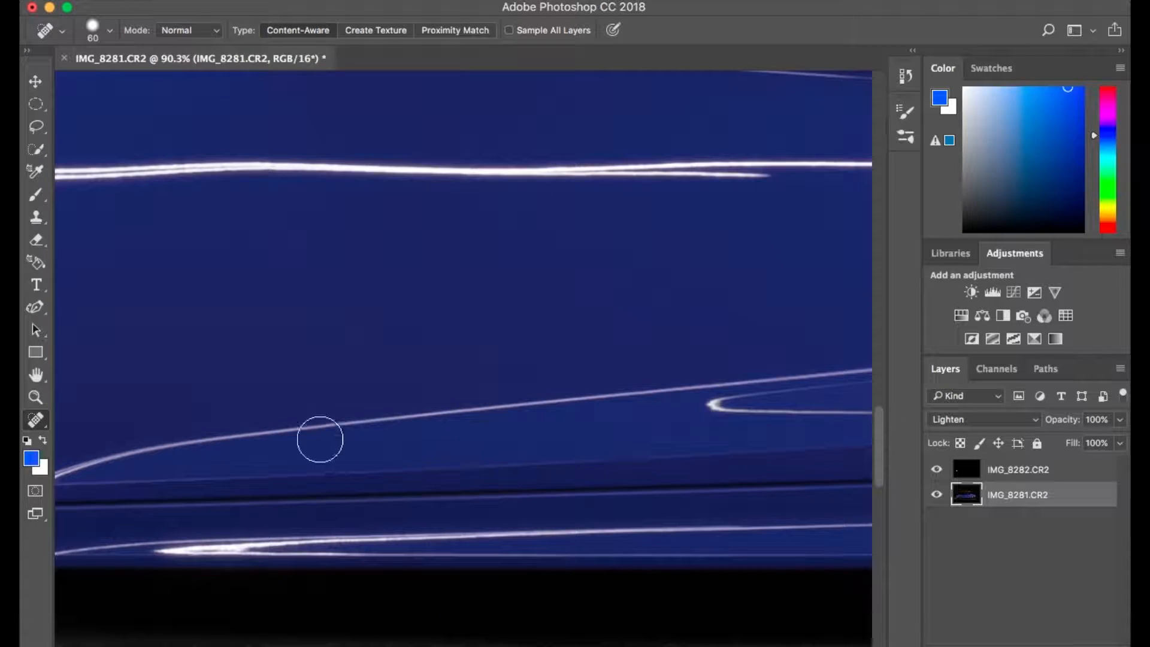
Heal out the middle stretch of the bright double streak running across the door on the IMG_8281.CR2 layer.
scroll(433, 419, "up", 10)
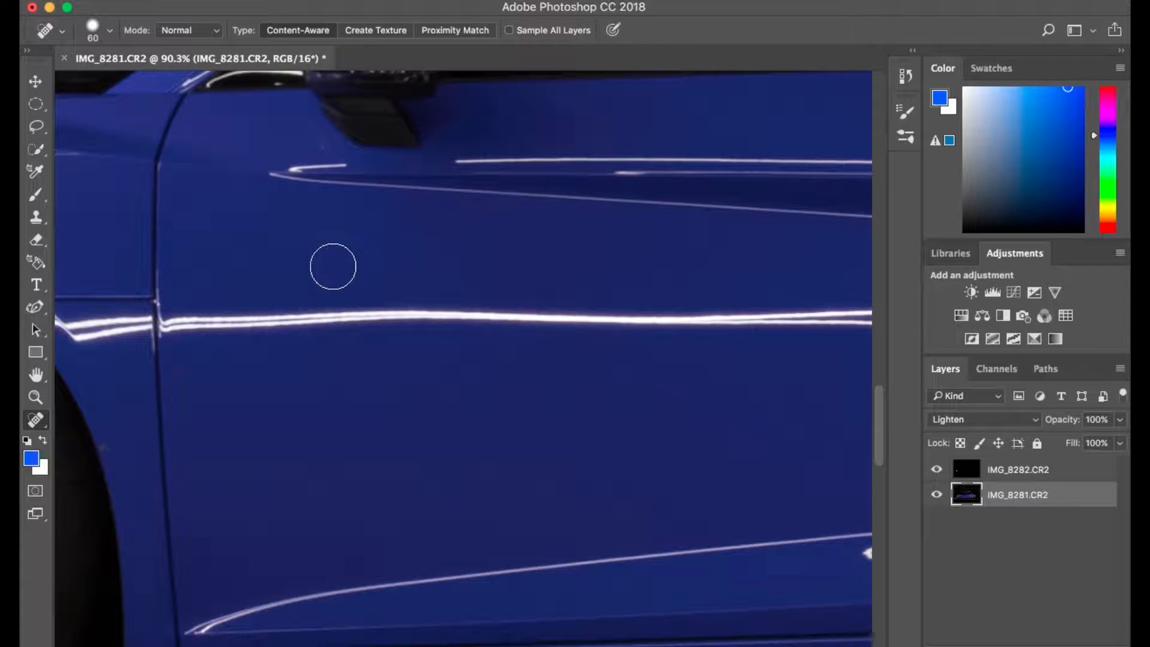
left_click_drag(332, 314, 688, 320)
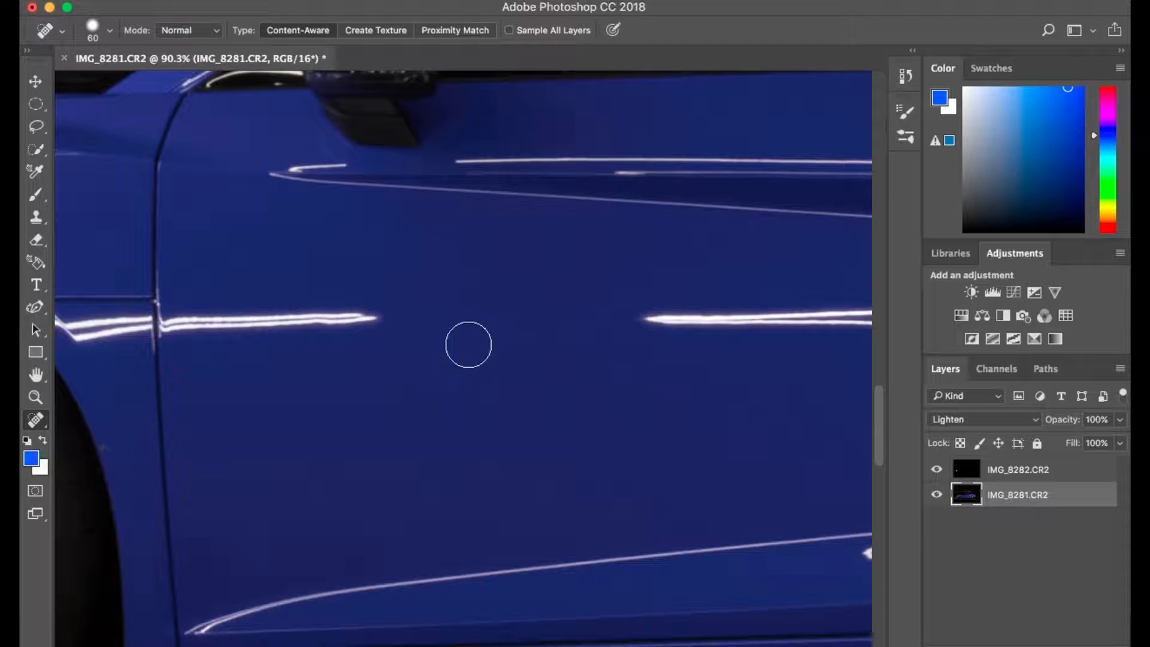
scroll(593, 404, "up", 10)
scroll(593, 404, "right", 10)
scroll(594, 405, "down", 1)
scroll(593, 404, "down", 5)
left_click_drag(386, 358, 765, 357)
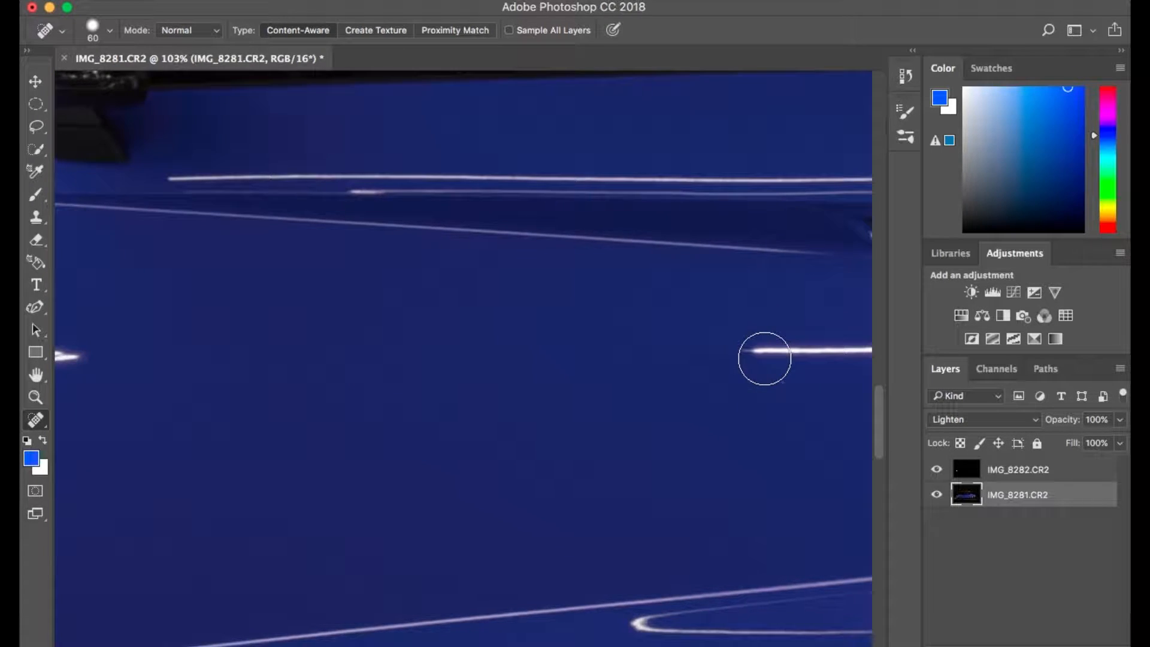
Heal the rear stretch of the same streak below the door handle, stopping short of the door's rear edge.
scroll(640, 372, "right", 10)
left_click_drag(389, 357, 635, 348)
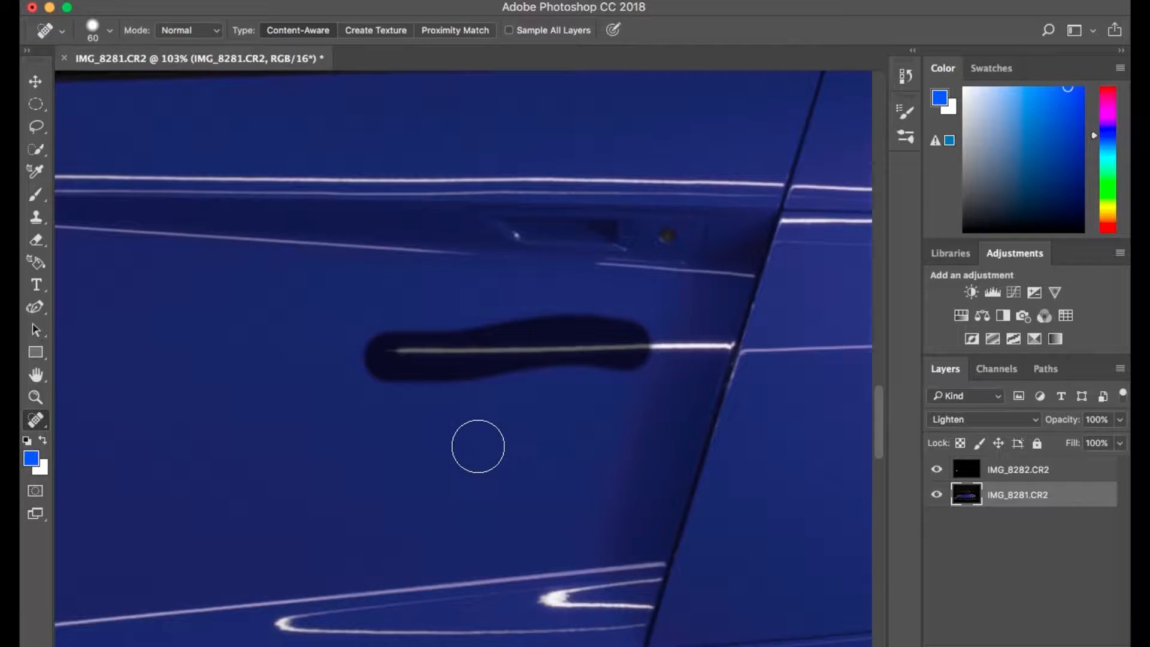
scroll(498, 412, "left", 5)
mouse_move(610, 391)
left_mouse_down()
mouse_move(708, 343)
mouse_move(741, 337)
mouse_move(785, 349)
left_mouse_up()
Heal the front stretch of the door streak with several overlapping strokes, working towards the seam behind the front wheel.
scroll(713, 396, "left", 10)
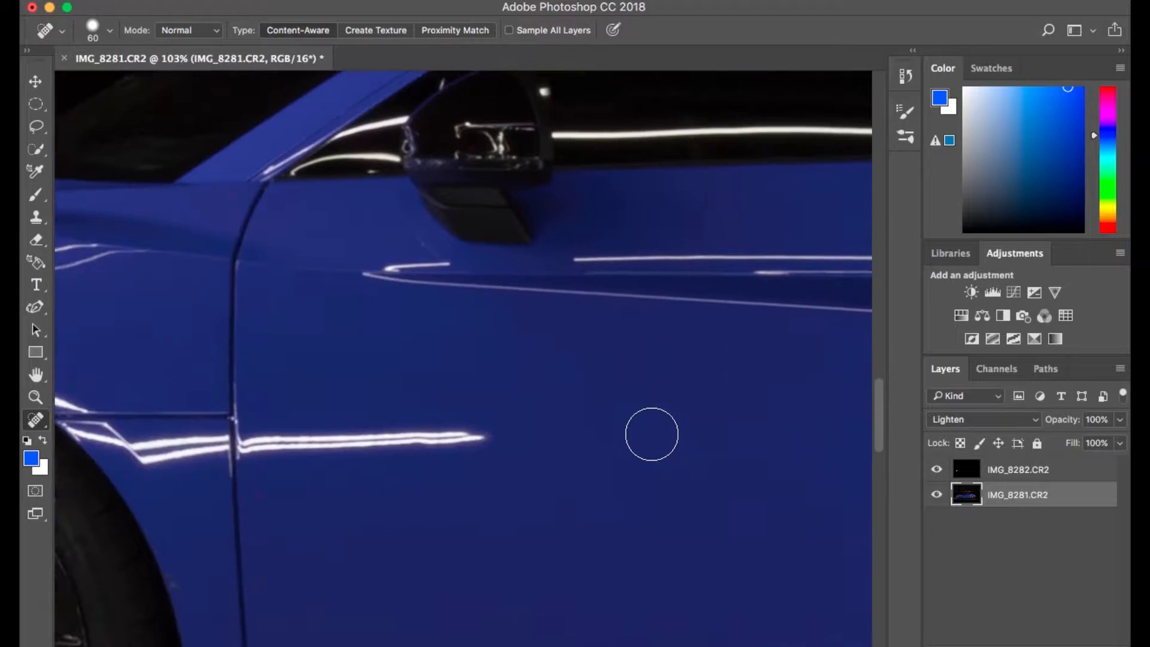
scroll(592, 436, "left", 15)
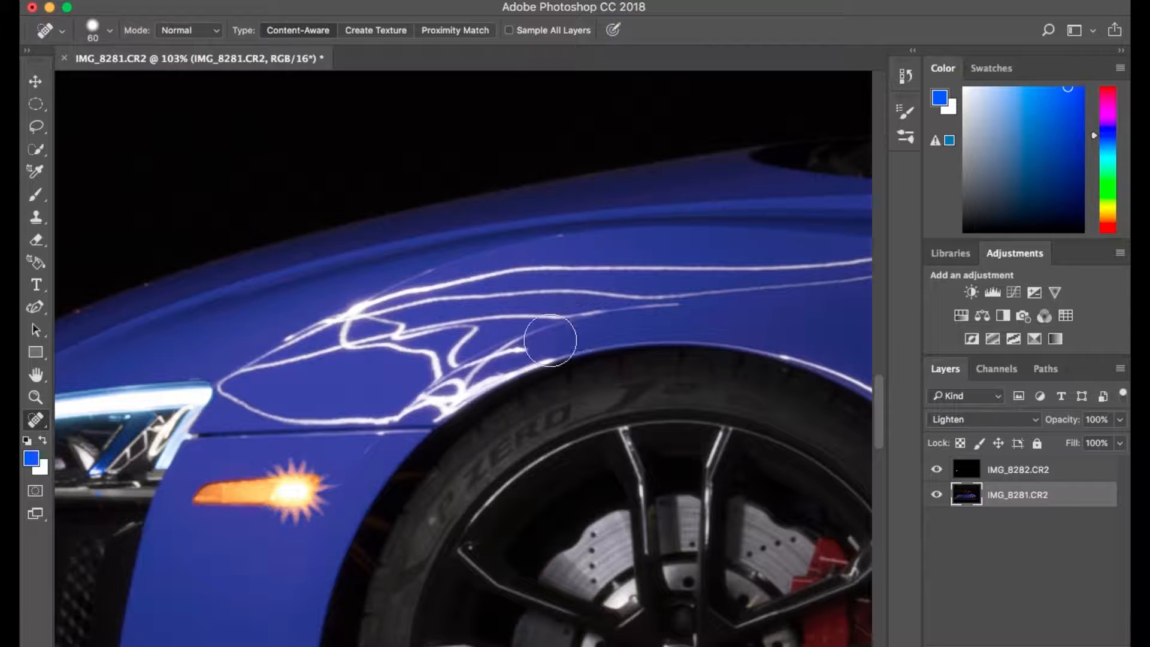
scroll(560, 328, "right", 5)
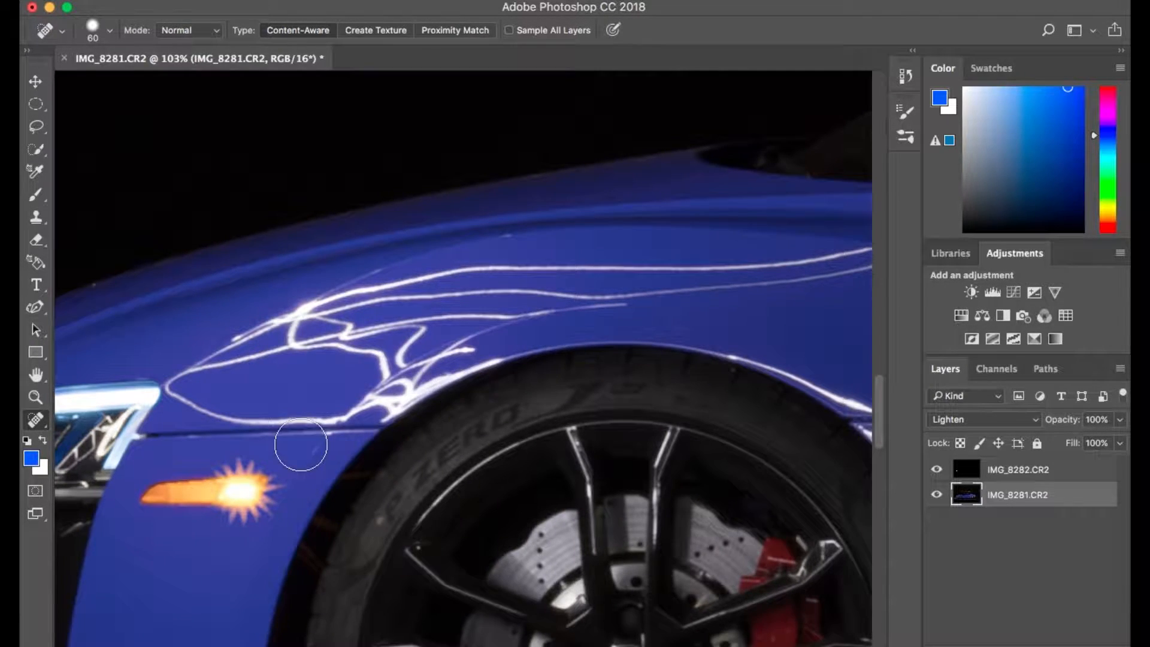
scroll(437, 362, "right", 10)
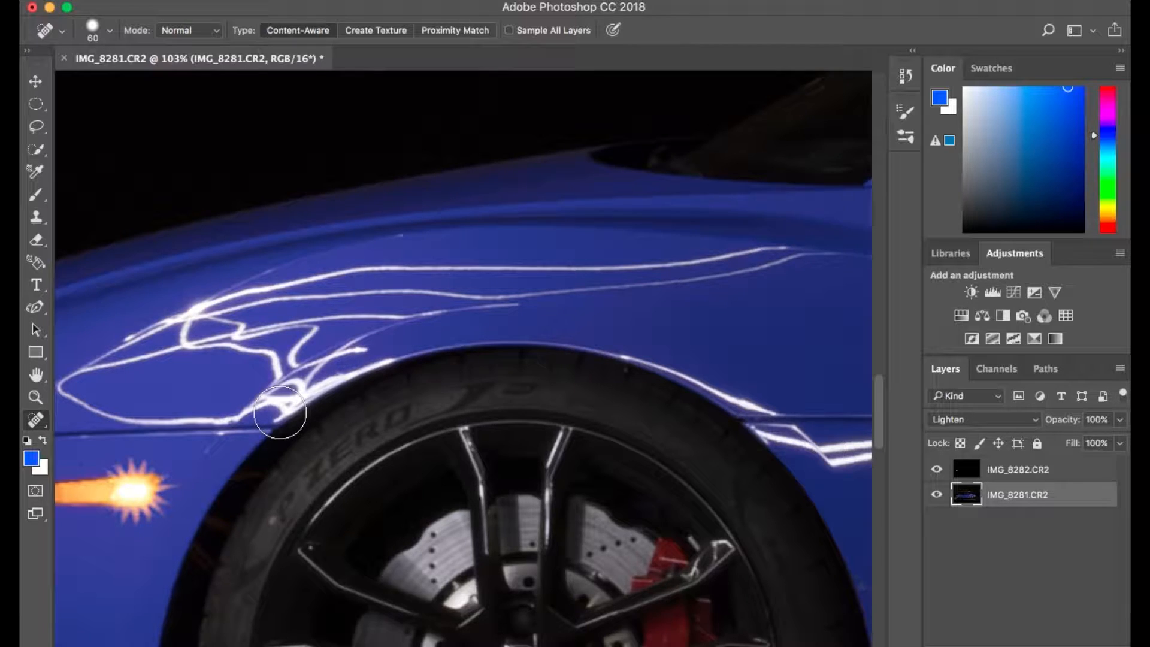
scroll(308, 381, "right", 15)
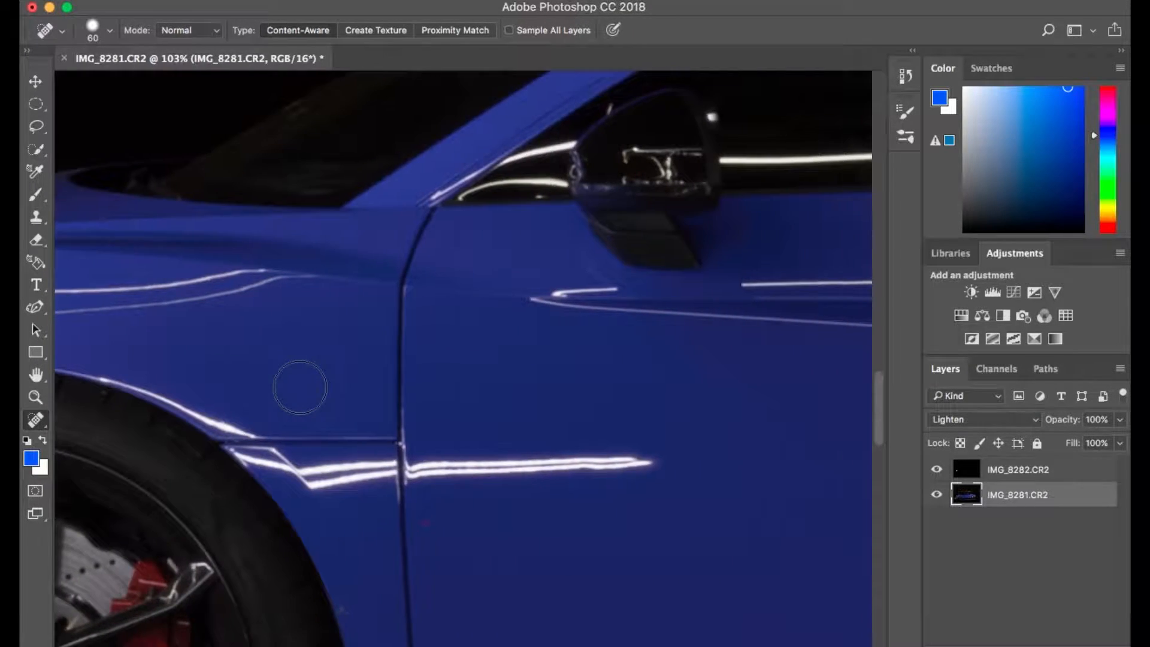
scroll(207, 466, "left", 15)
left_click_drag(529, 446, 335, 451)
left_click_drag(422, 451, 281, 450)
left_click_drag(362, 423, 378, 491)
left_click(310, 443)
left_click_drag(310, 443, 310, 480)
Try to heal the dark vertical smudge at the end of the streak stub beside the door's front seam.
scroll(485, 476, "up", 4)
scroll(485, 477, "left", 3)
scroll(485, 477, "down", 1)
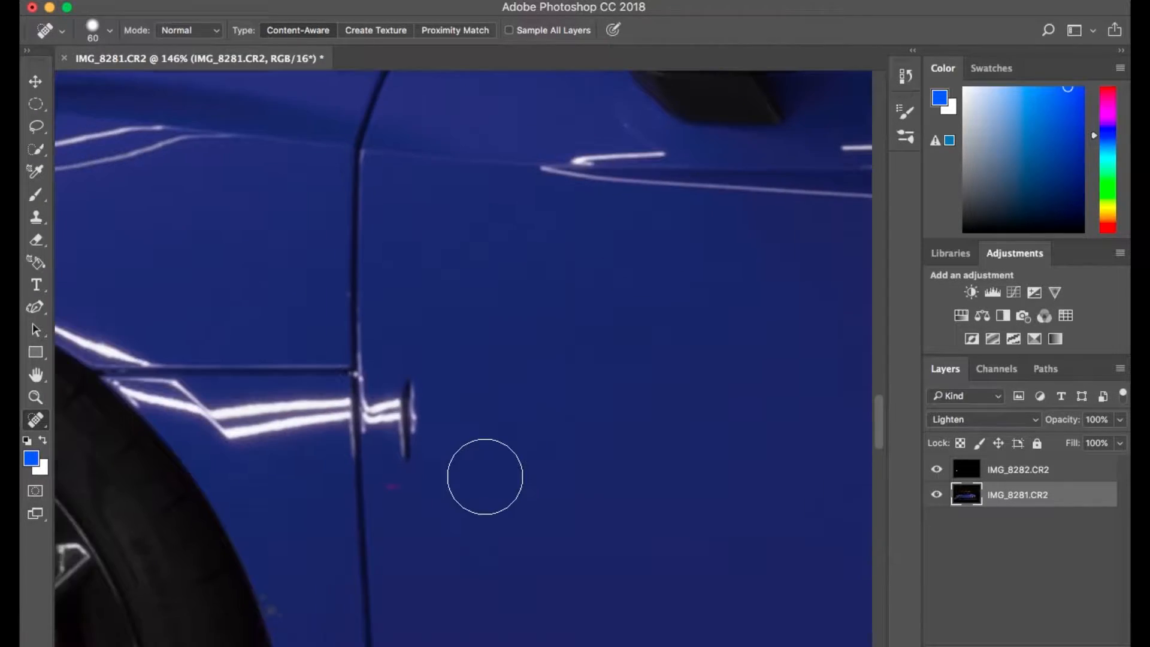
scroll(484, 477, "up", 3)
left_click_drag(404, 426, 395, 515)
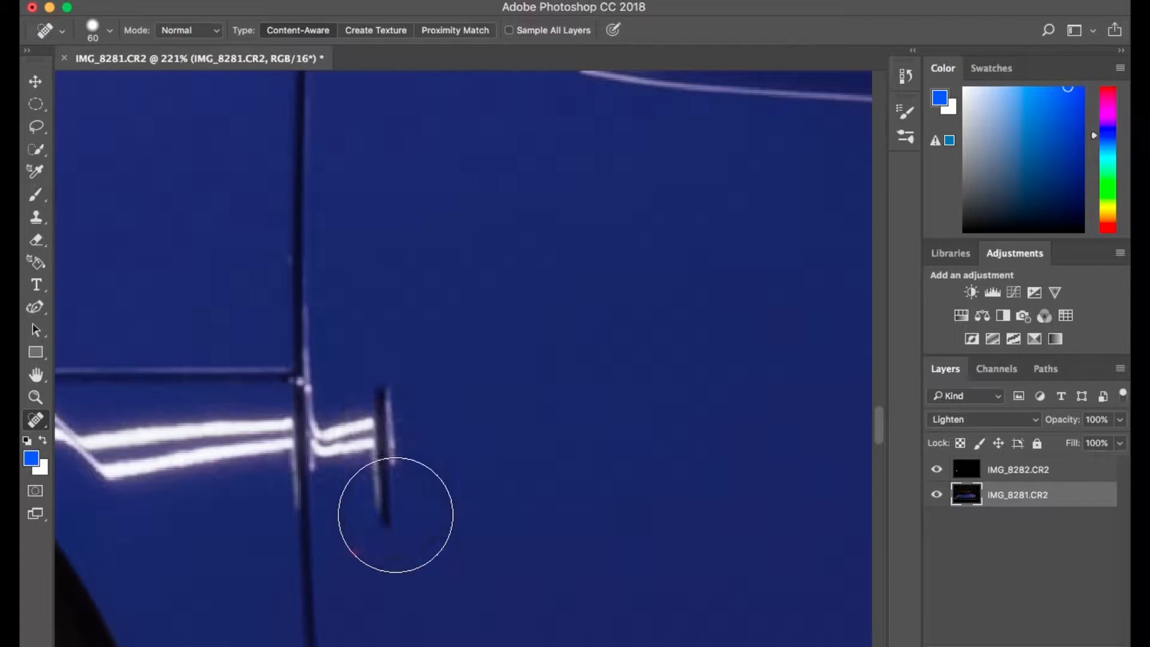
left_click_drag(390, 415, 390, 534)
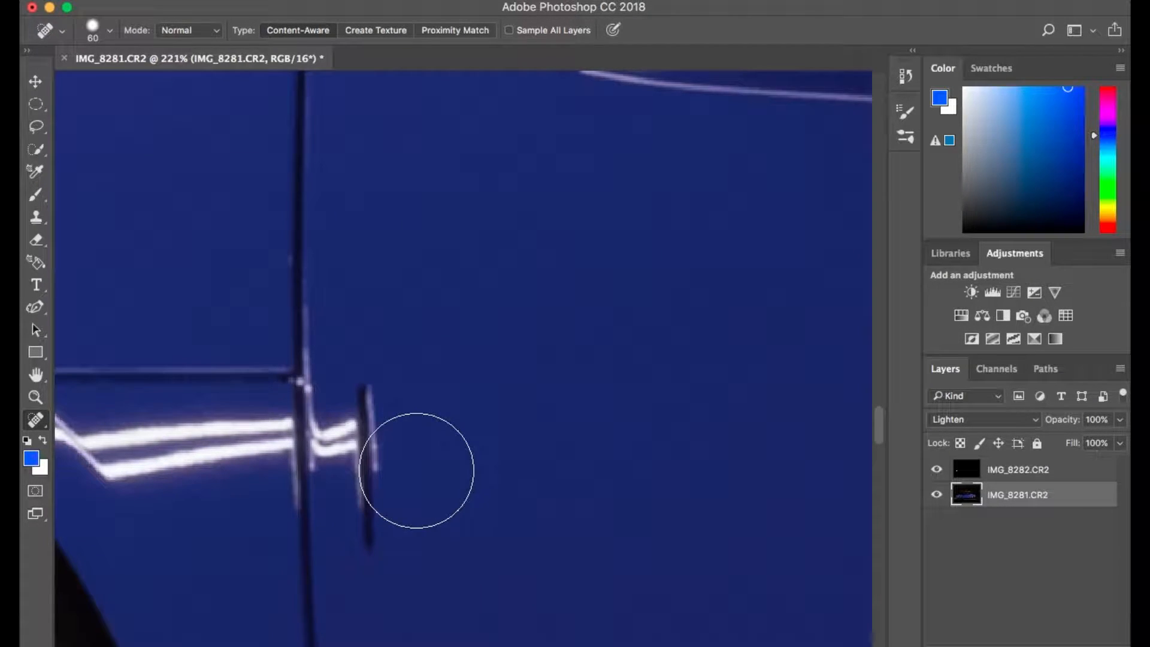
scroll(417, 470, "down", 3)
scroll(416, 470, "left", 2)
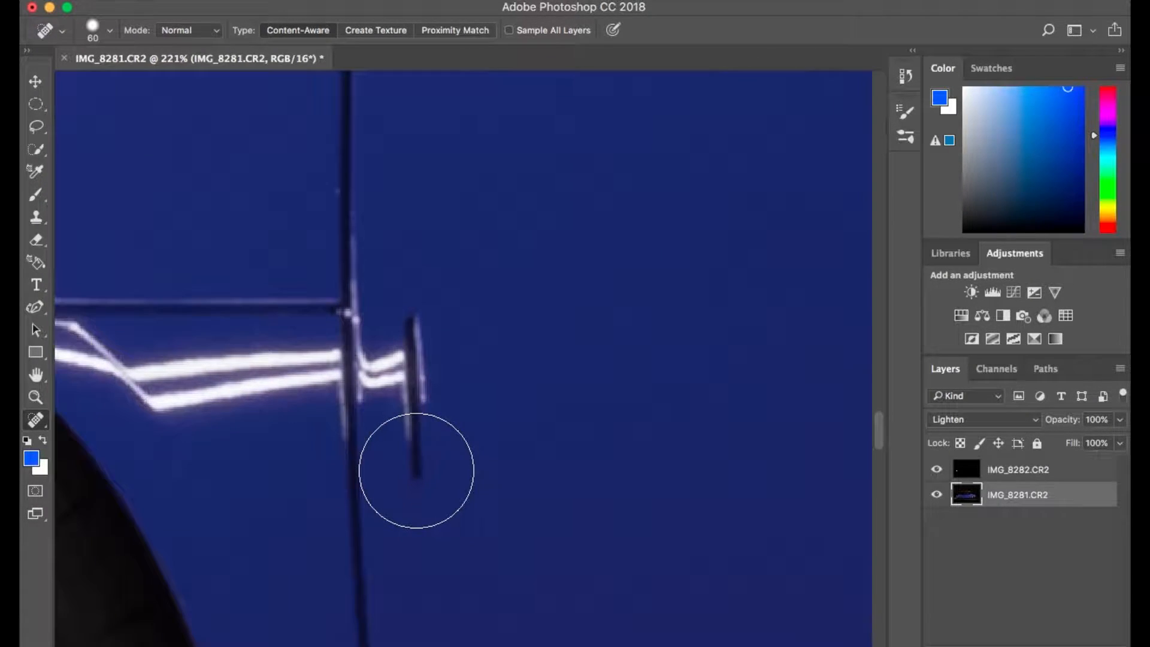
Clone clean door paint over the streak stub and dark smudge beside the front seam with the Clone Stamp, resampling close by.
left_click(37, 223)
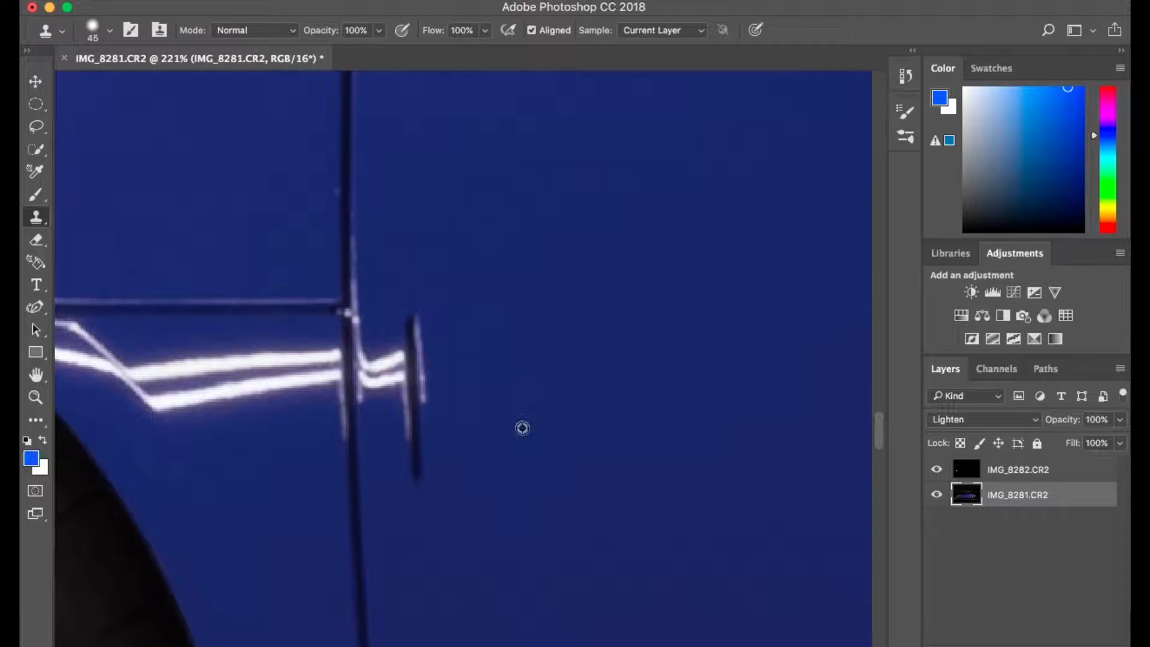
left_click(476, 334, "alt")
mouse_move(426, 345)
left_mouse_down()
mouse_move(426, 457)
mouse_move(428, 397)
mouse_move(407, 346)
mouse_move(400, 406)
mouse_move(401, 340)
mouse_move(398, 372)
left_mouse_up()
left_click(449, 342, "alt")
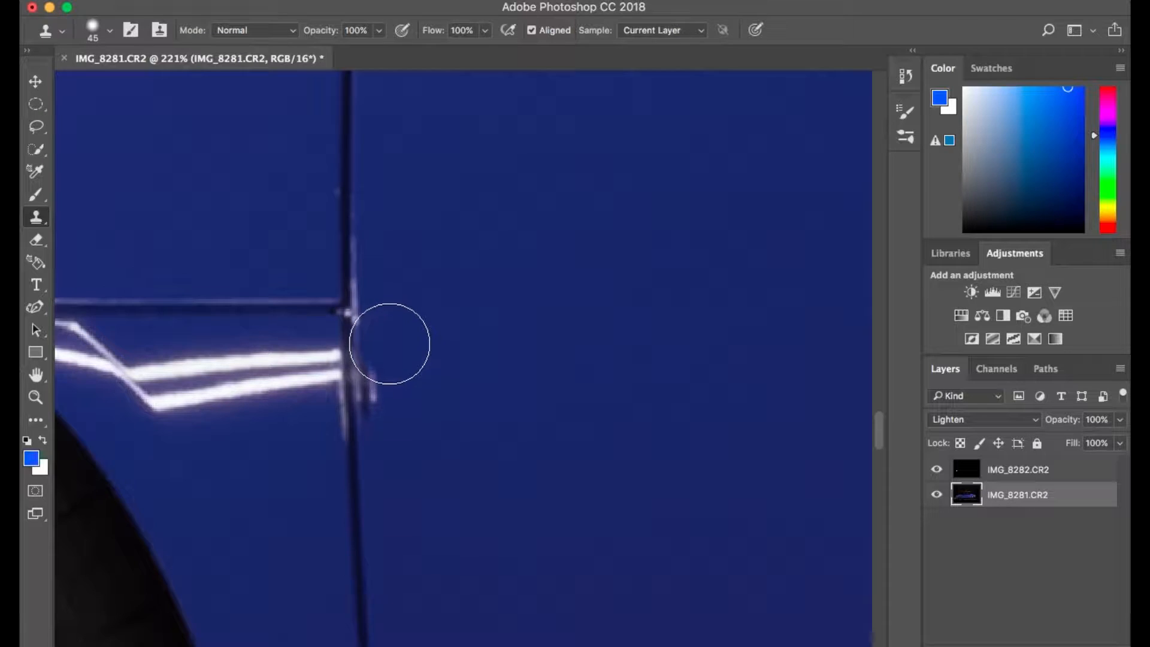
mouse_move(388, 330)
left_mouse_down()
mouse_move(394, 427)
mouse_move(400, 359)
left_mouse_up()
scroll(481, 518, "down", 10)
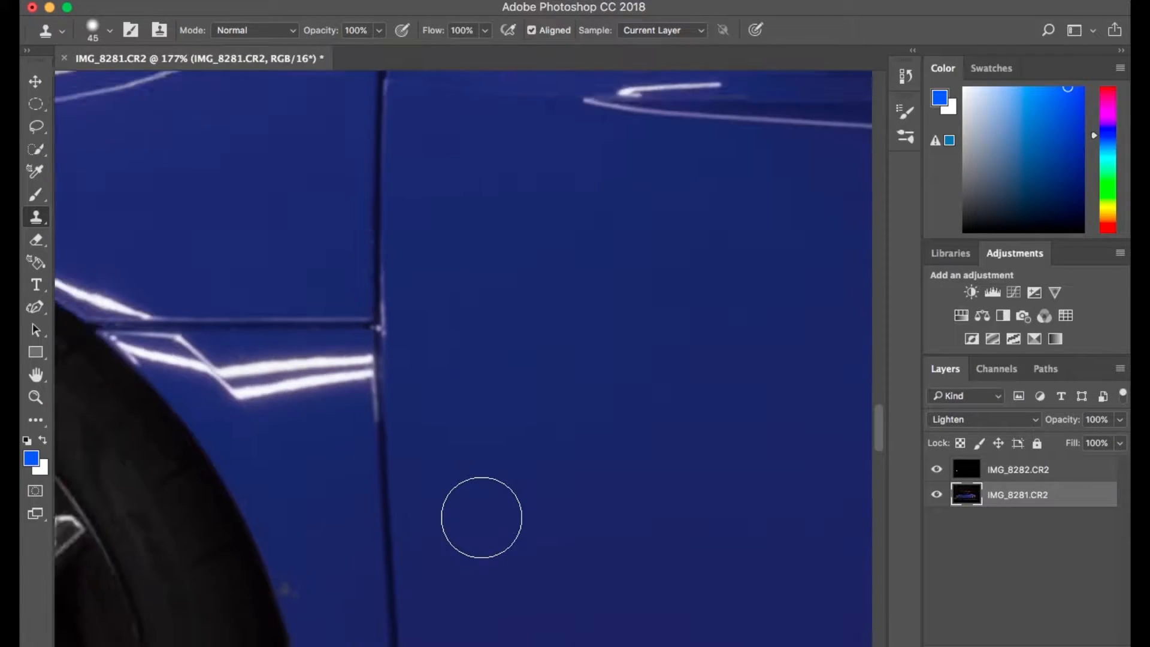
scroll(482, 518, "down", 4)
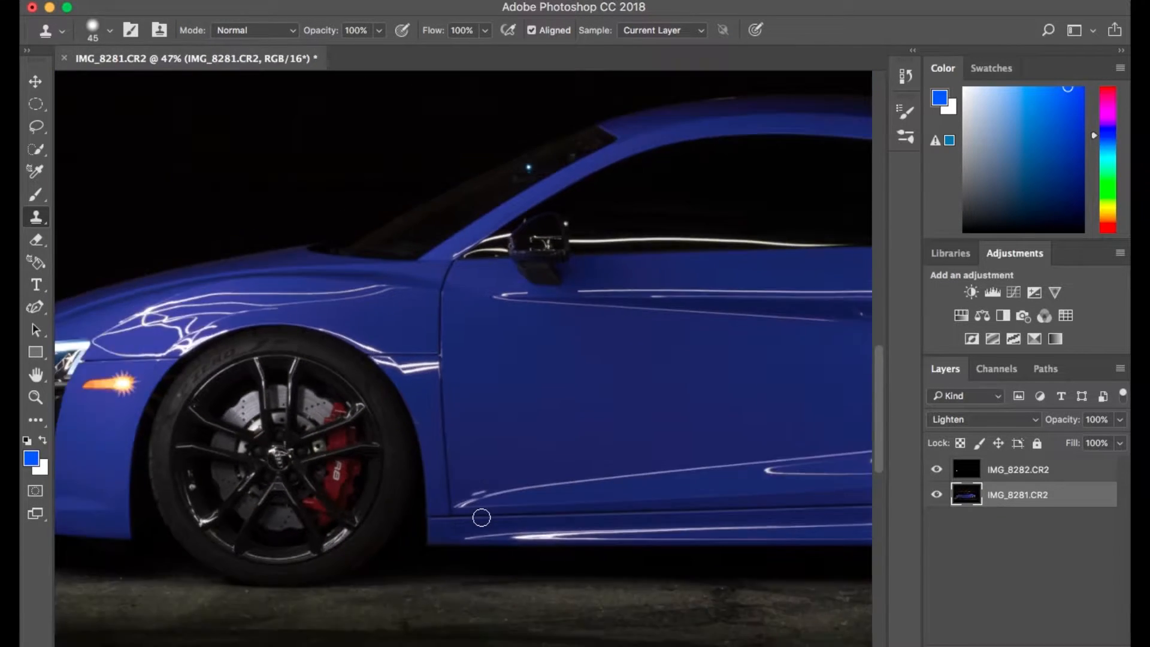
scroll(575, 418, "up", 5)
scroll(576, 421, "up", 5)
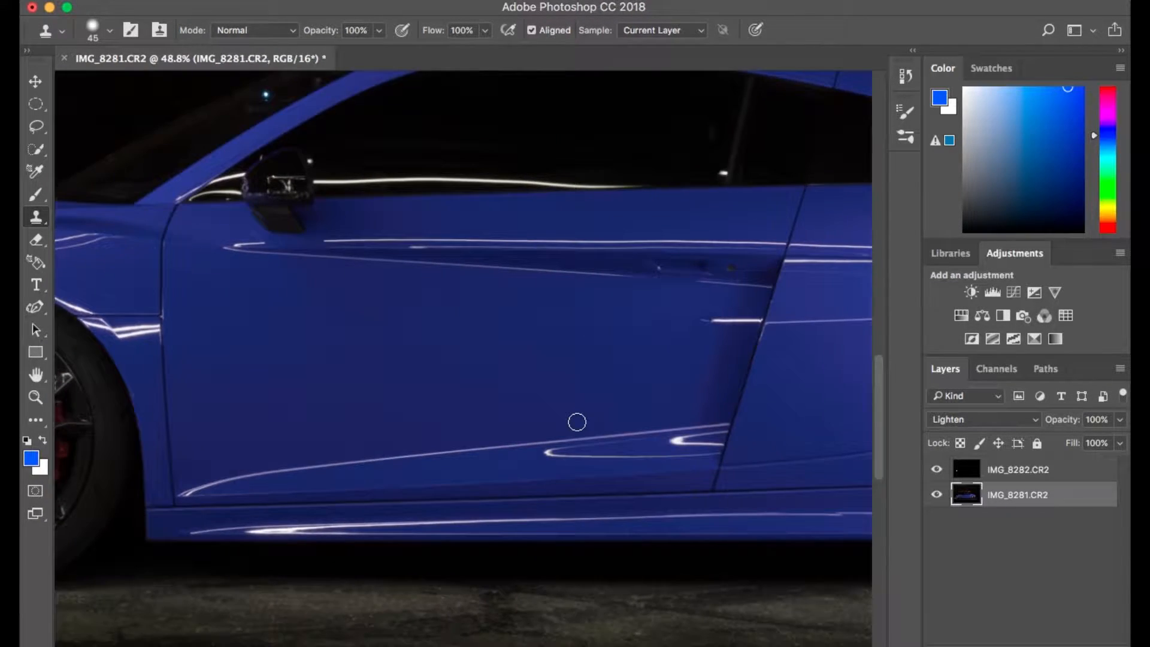
Activate the Spot Healing Brush and set its healing type to Proximity Match.
scroll(577, 422, "up", 10)
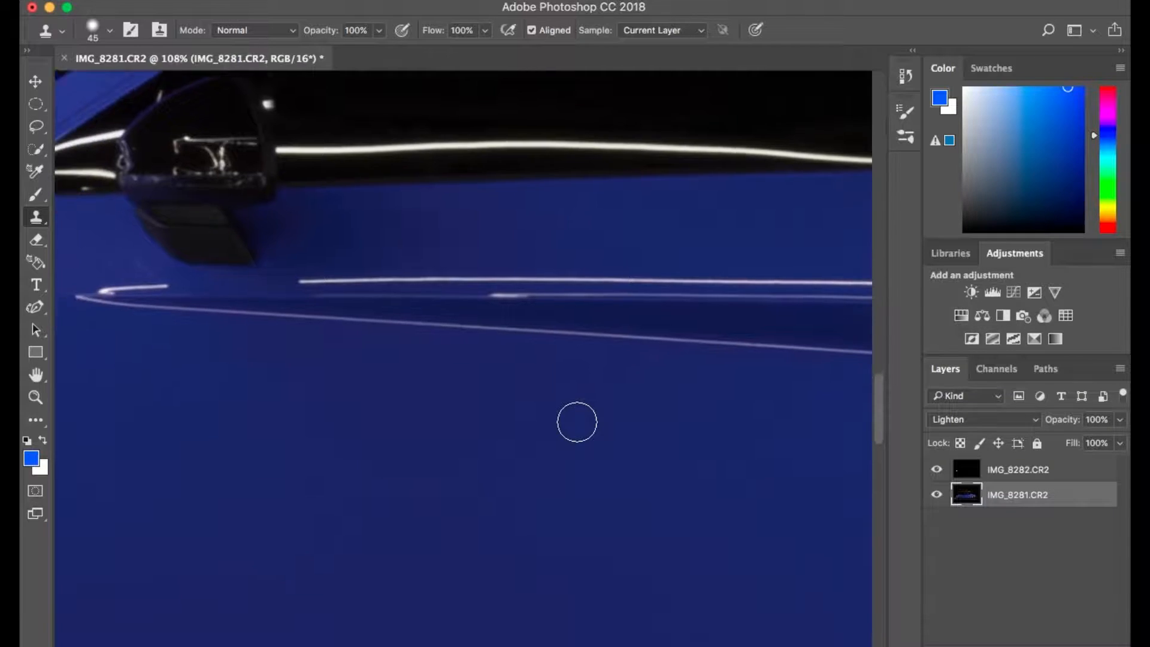
scroll(576, 422, "right", 10)
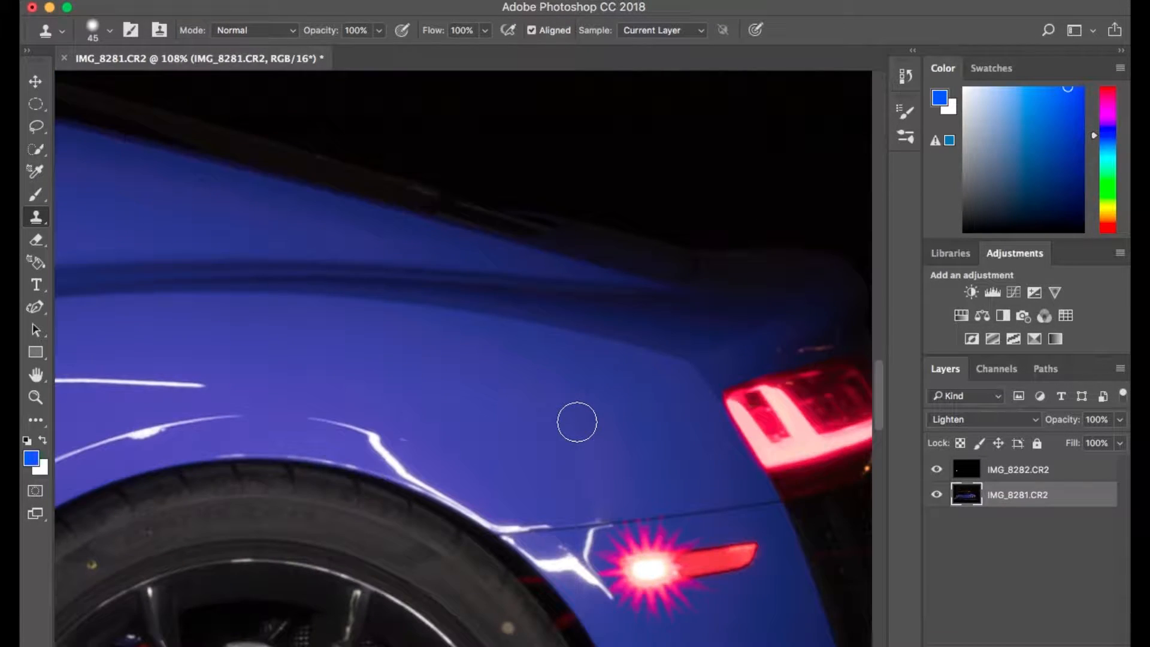
scroll(577, 422, "right", 2)
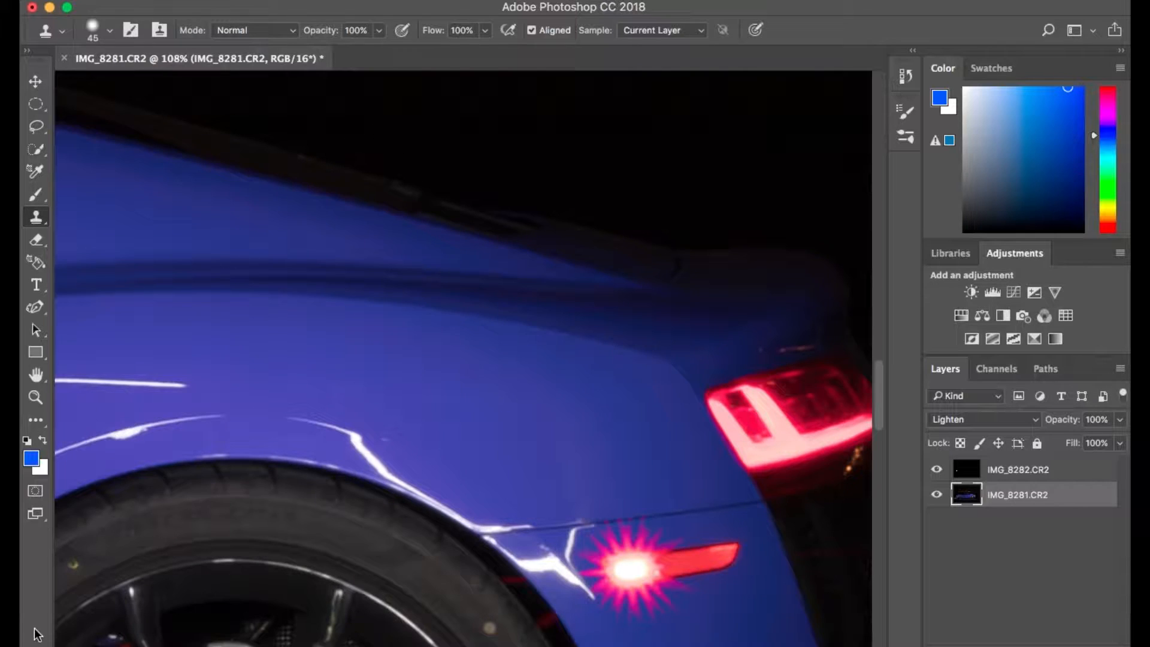
left_click(35, 419)
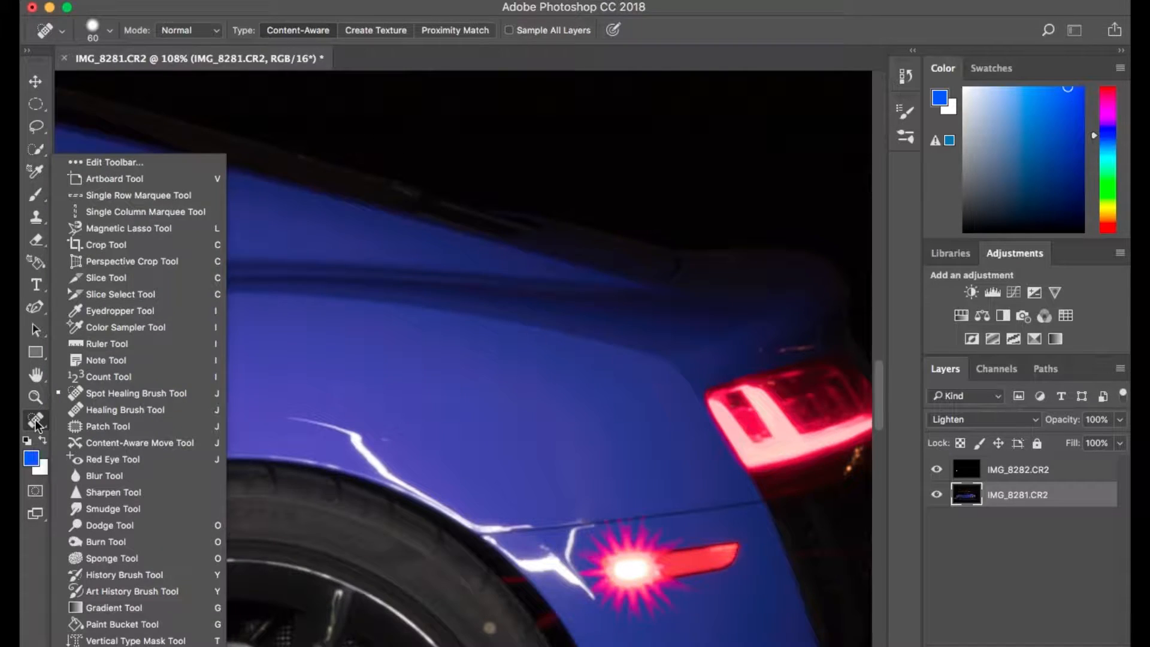
left_click(117, 394)
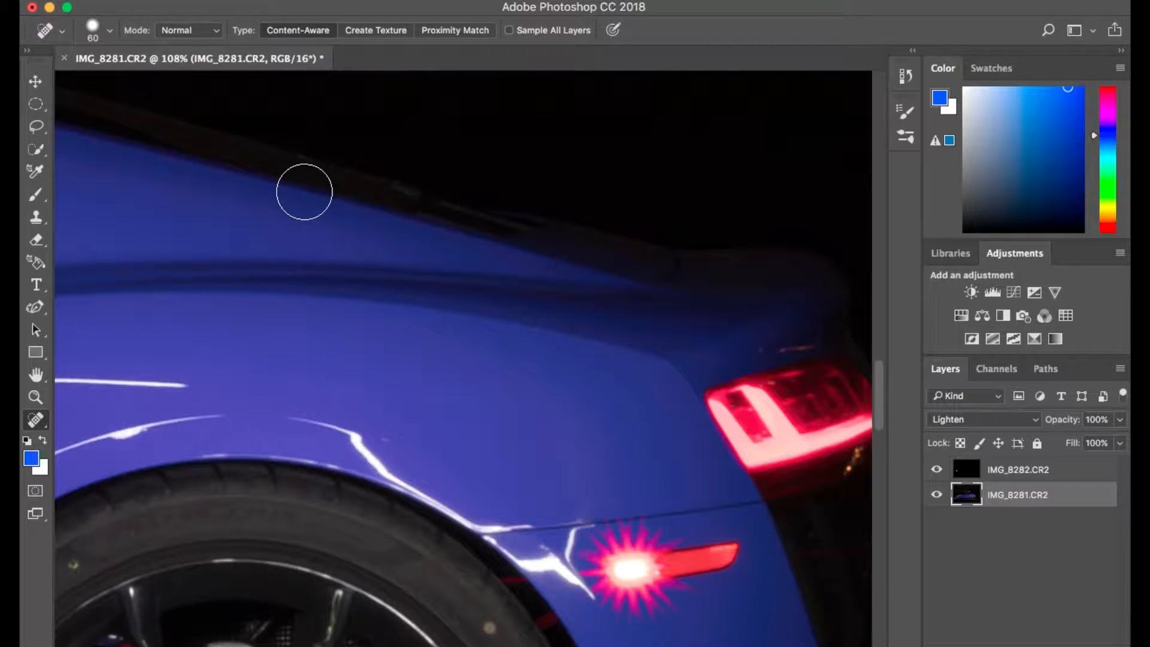
left_click(458, 31)
Examine the remaining light streaks along the rear fender, the lower door and the area around the door handle.
scroll(330, 436, "down", 5)
scroll(330, 437, "left", 5)
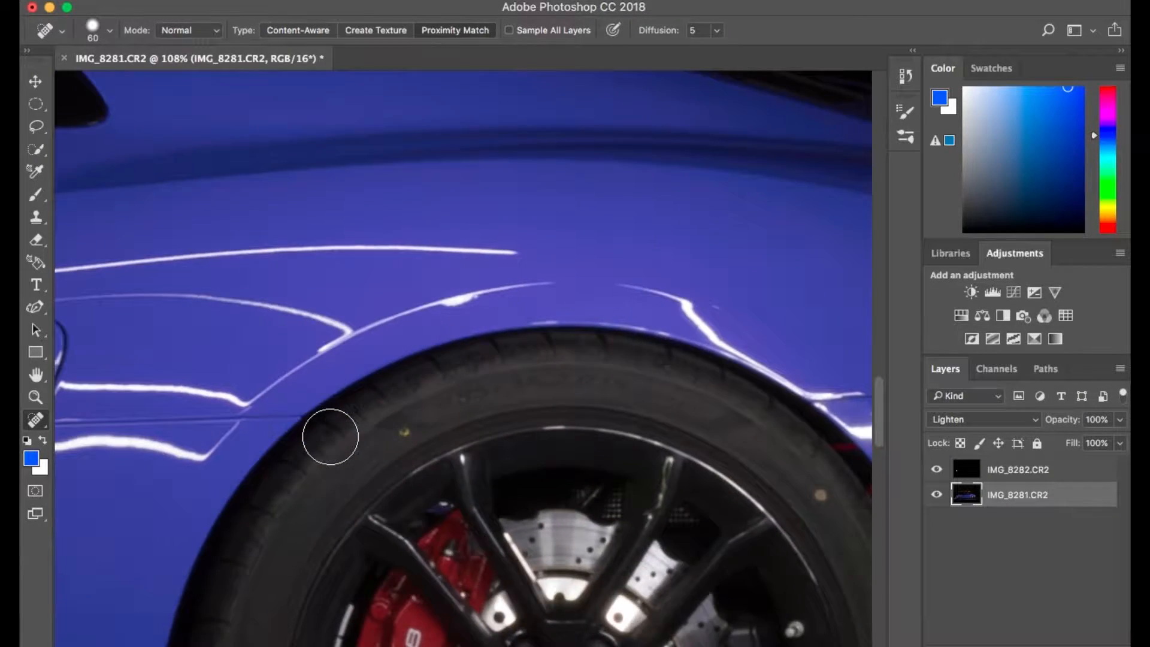
scroll(330, 437, "left", 15)
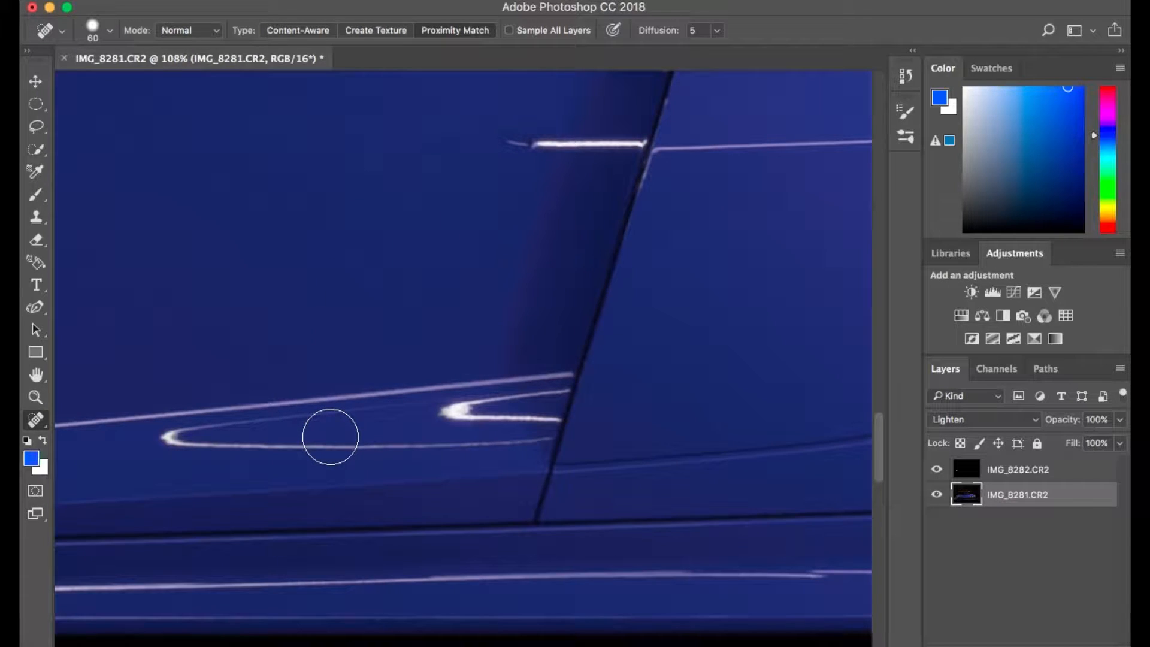
scroll(330, 437, "down", 2)
scroll(330, 437, "left", 15)
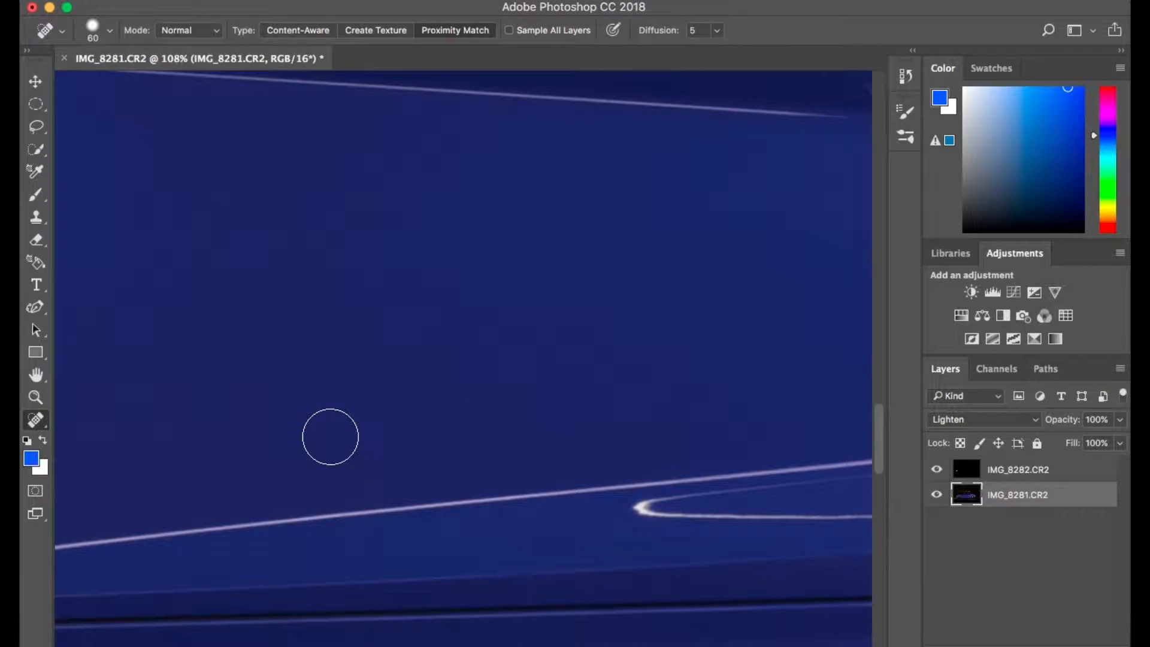
scroll(330, 436, "up", 5)
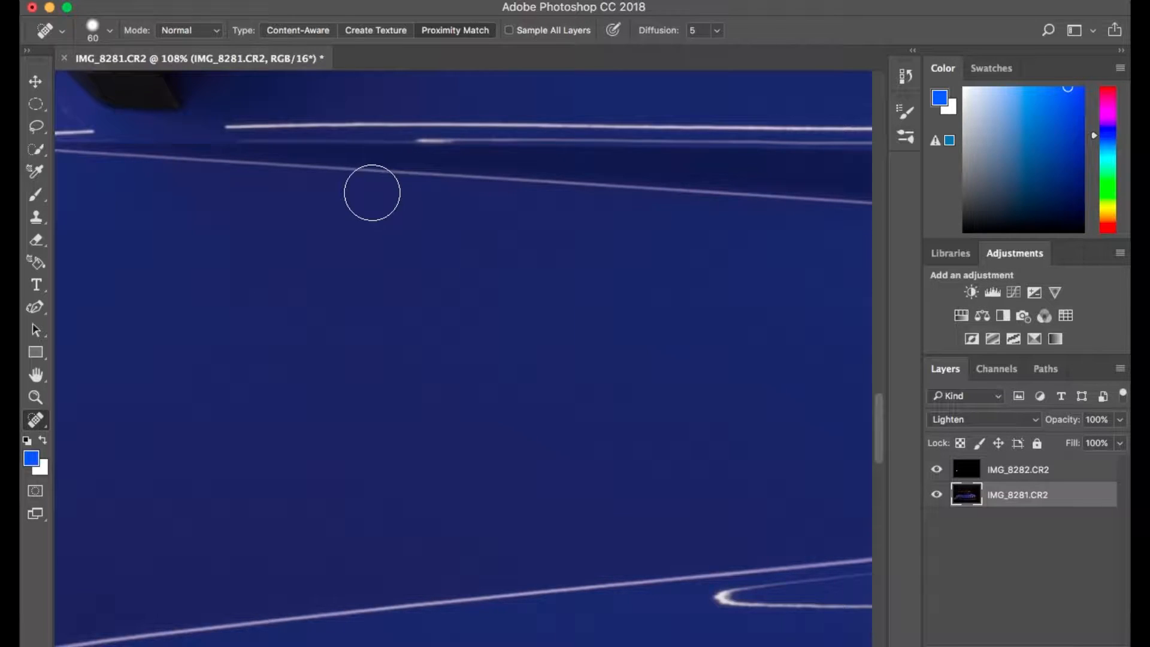
scroll(458, 324, "up", 10)
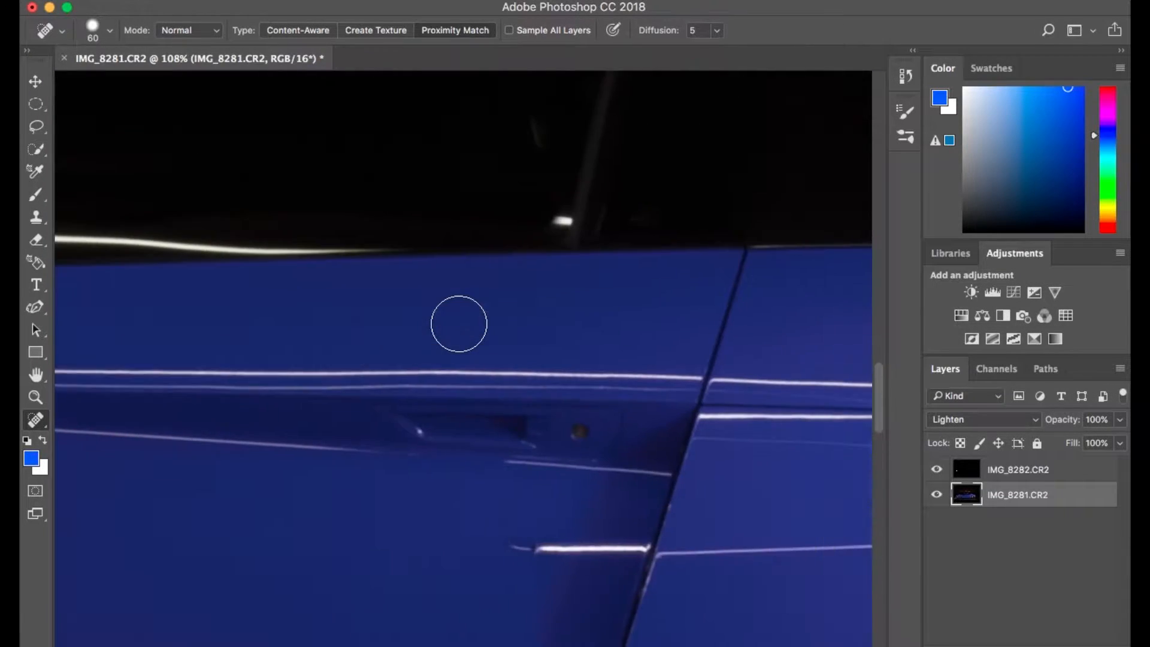
scroll(459, 324, "down", 10)
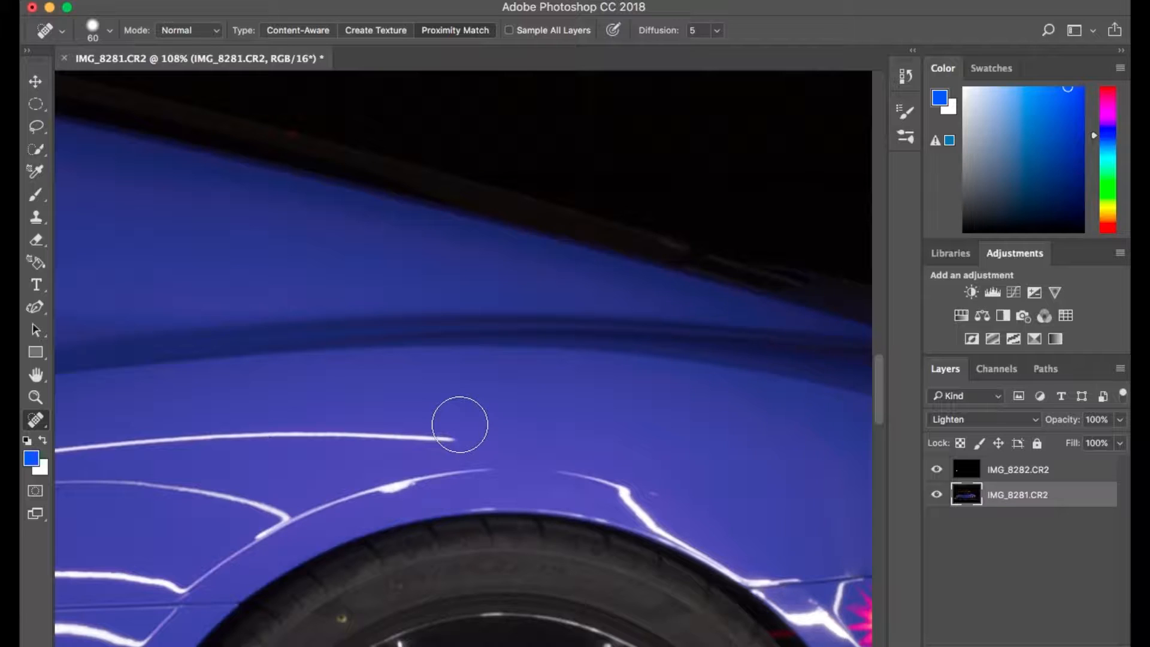
Patch the rear tip of the long light streak above the rear wheel arch with clean paint, using the Patch tool.
scroll(459, 423, "up", 5)
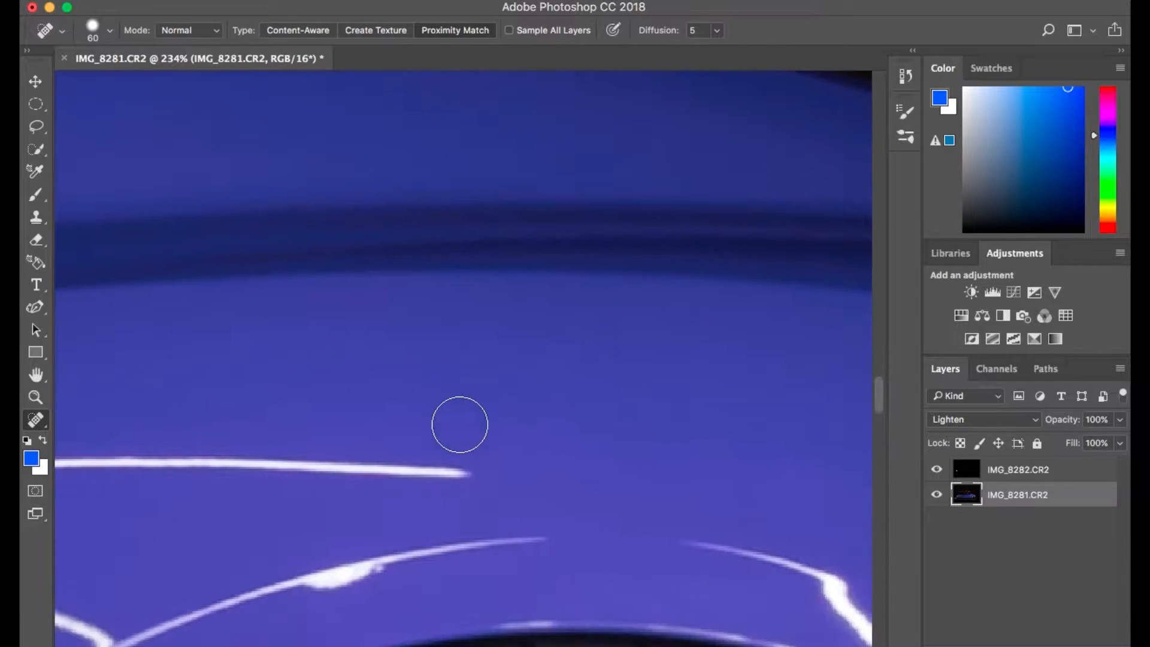
right_click(37, 427)
left_click(85, 429)
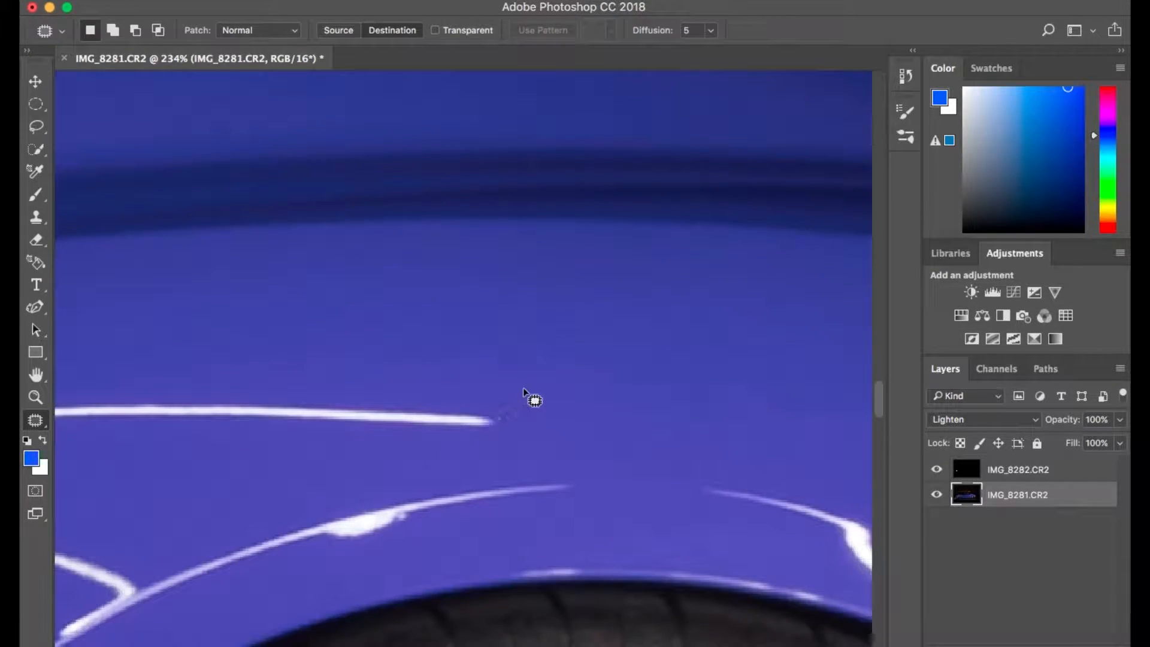
left_click_drag(592, 380, 516, 336)
mouse_move(538, 375)
left_mouse_down()
mouse_move(472, 438)
mouse_move(447, 418)
left_mouse_up()
left_click(451, 370)
Shorten the fender streak by healing its rear tip and the dark blotch beside it with a small Spot Healing Brush in Proximity Match.
key("super+plus")
key("super+plus")
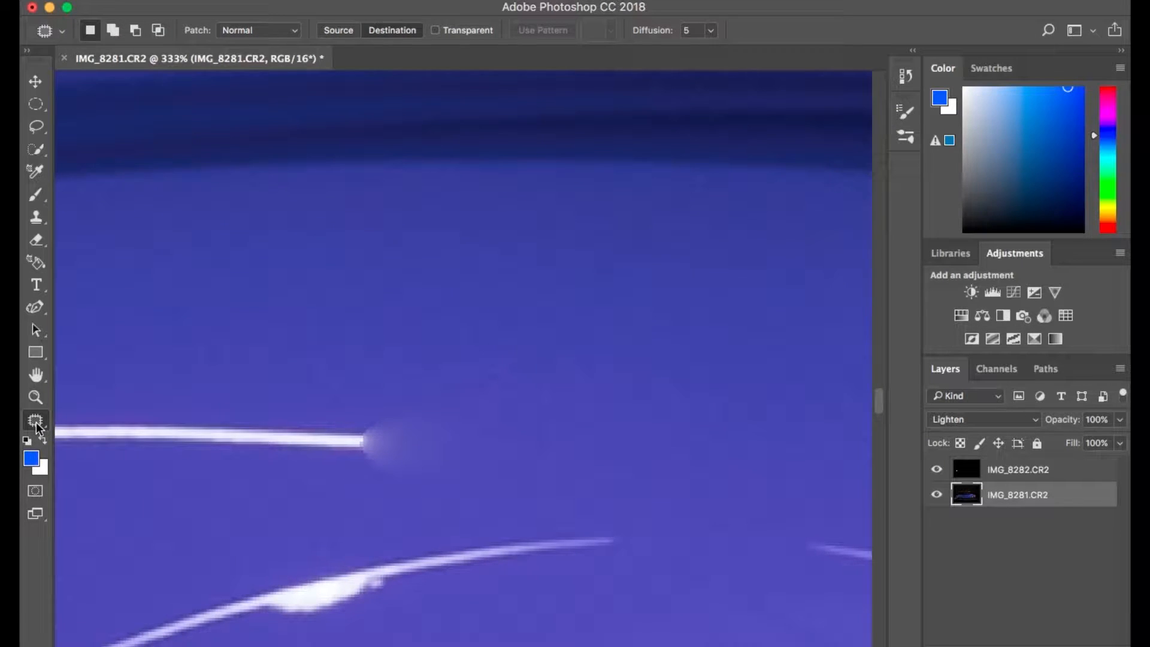
left_click(42, 423)
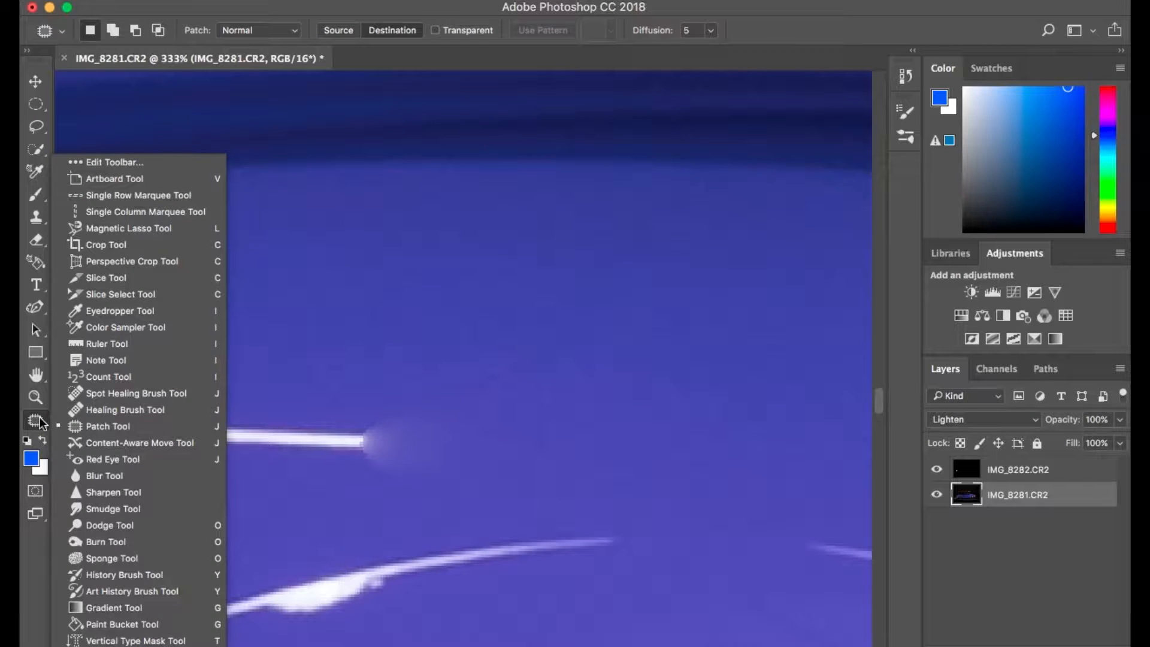
left_click(81, 398)
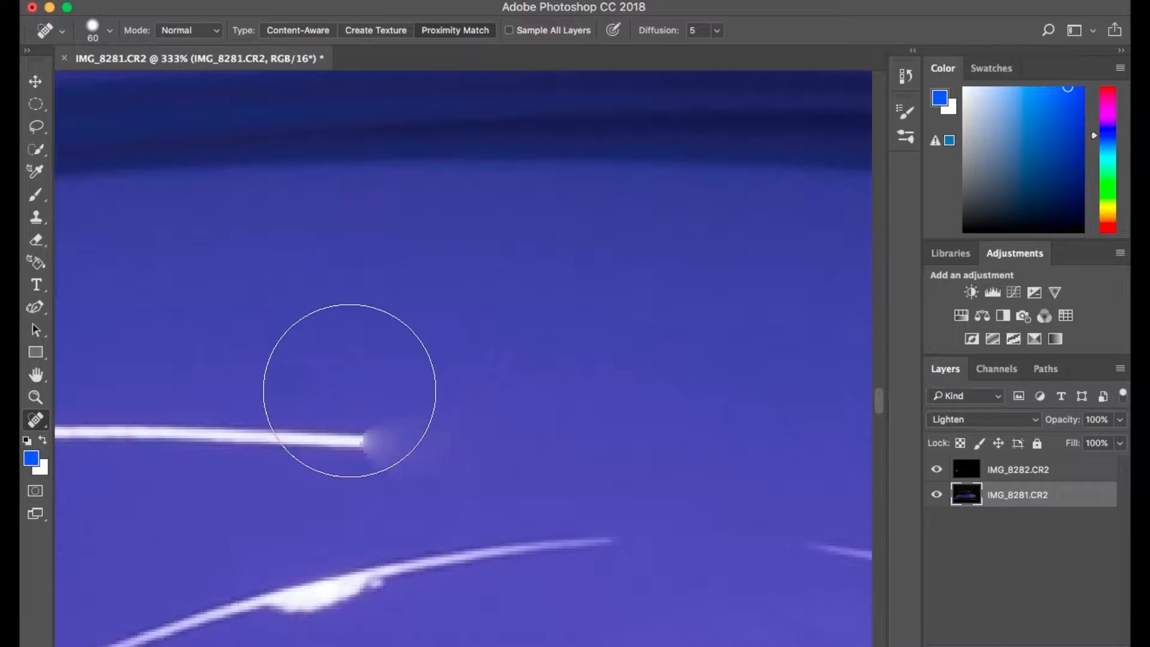
key("bracketleft")
key("bracketleft")
key("bracketleft")
key("bracketleft")
key("bracketleft")
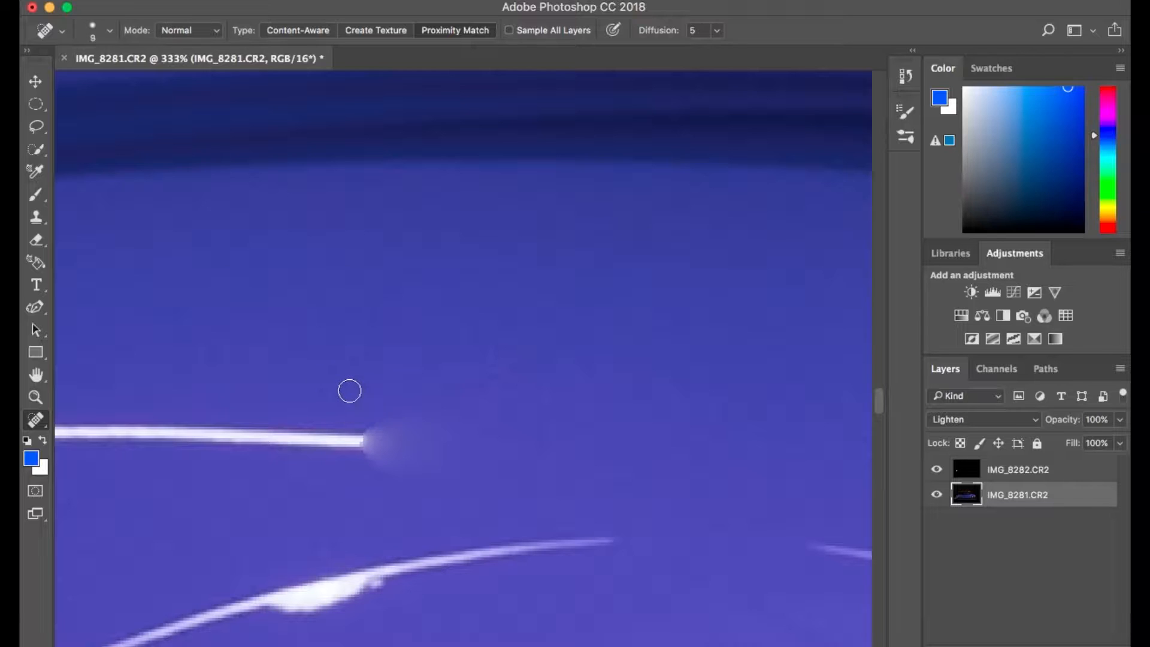
mouse_move(364, 420)
left_mouse_down()
mouse_move(387, 446)
mouse_move(367, 444)
mouse_move(410, 425)
mouse_move(343, 437)
mouse_move(367, 448)
mouse_move(338, 457)
mouse_move(359, 427)
mouse_move(324, 463)
left_mouse_up()
left_click_drag(396, 434, 282, 468)
left_click_drag(391, 438, 246, 463)
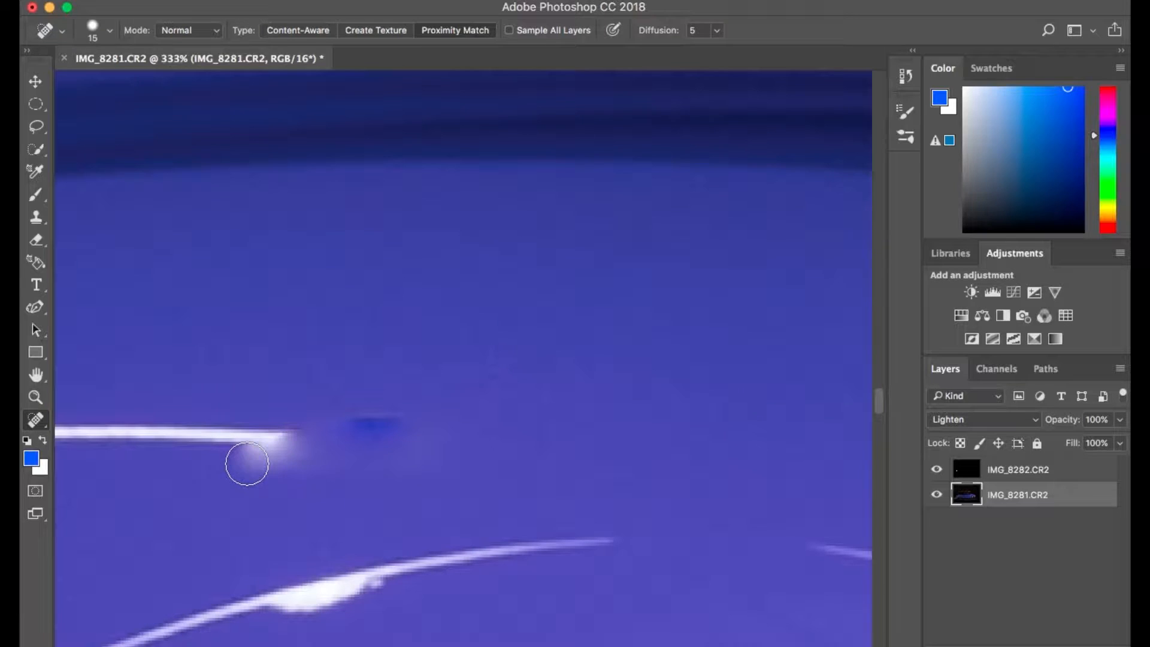
left_click_drag(350, 423, 349, 449)
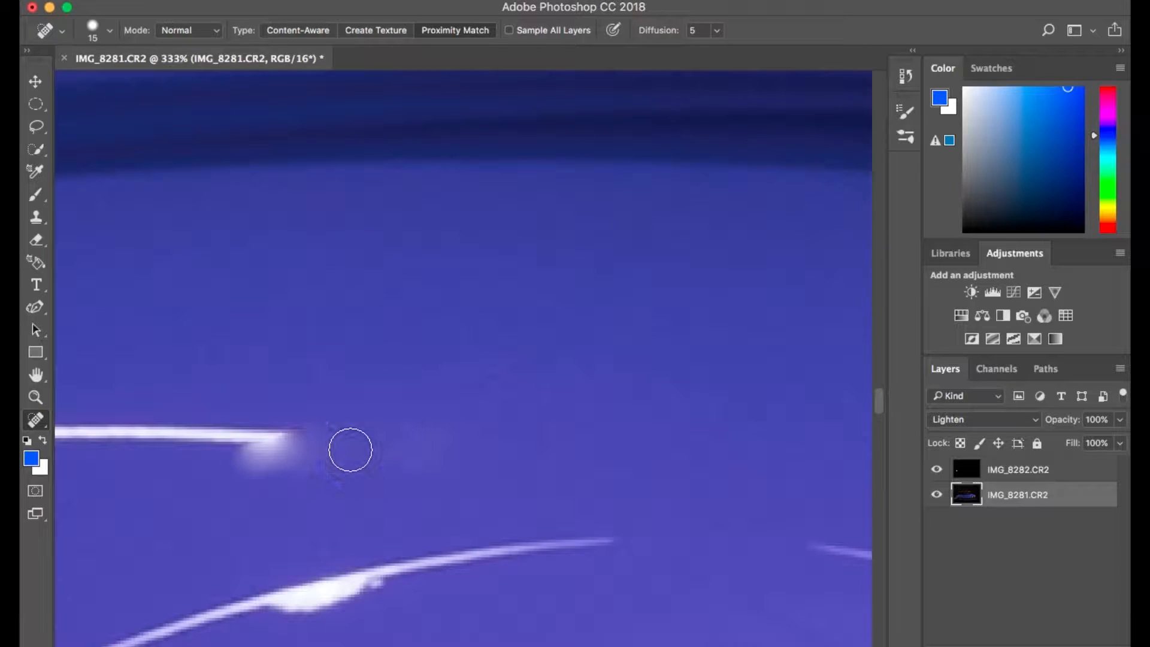
Try to heal the whitish smudge below the streak's rear tip with short overlapping strokes.
scroll(442, 449, "up", 3)
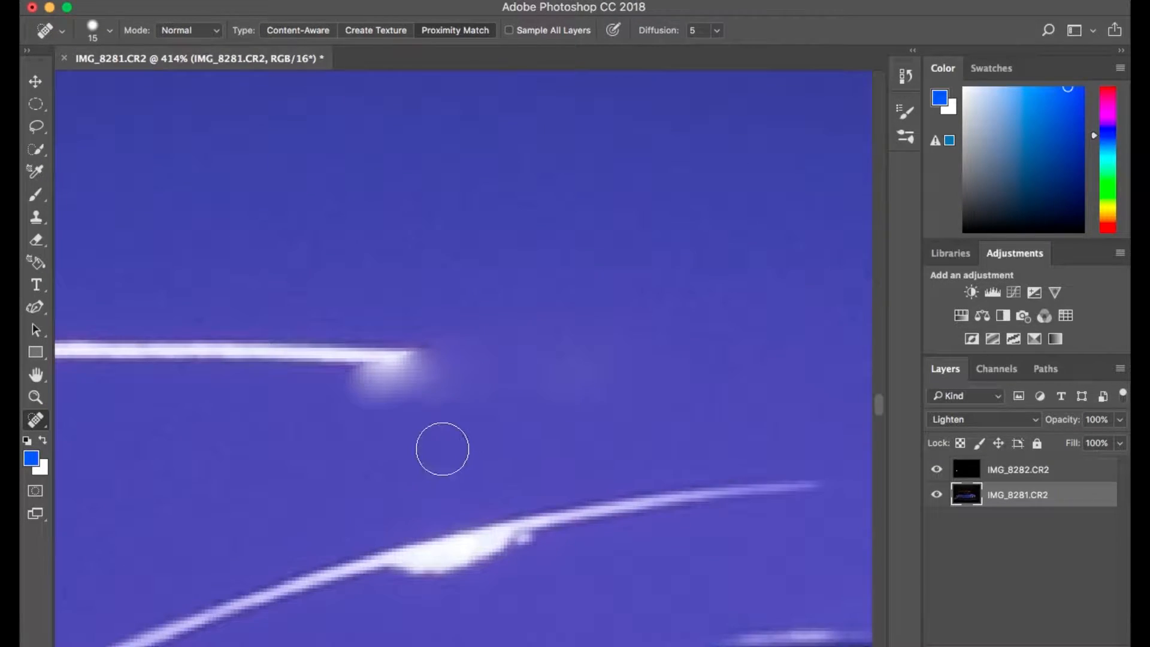
left_click_drag(482, 376, 354, 411)
mouse_move(443, 368)
left_mouse_down()
mouse_move(480, 379)
mouse_move(458, 363)
left_mouse_up()
mouse_move(479, 414)
left_mouse_down()
mouse_move(377, 403)
mouse_move(455, 416)
left_mouse_up()
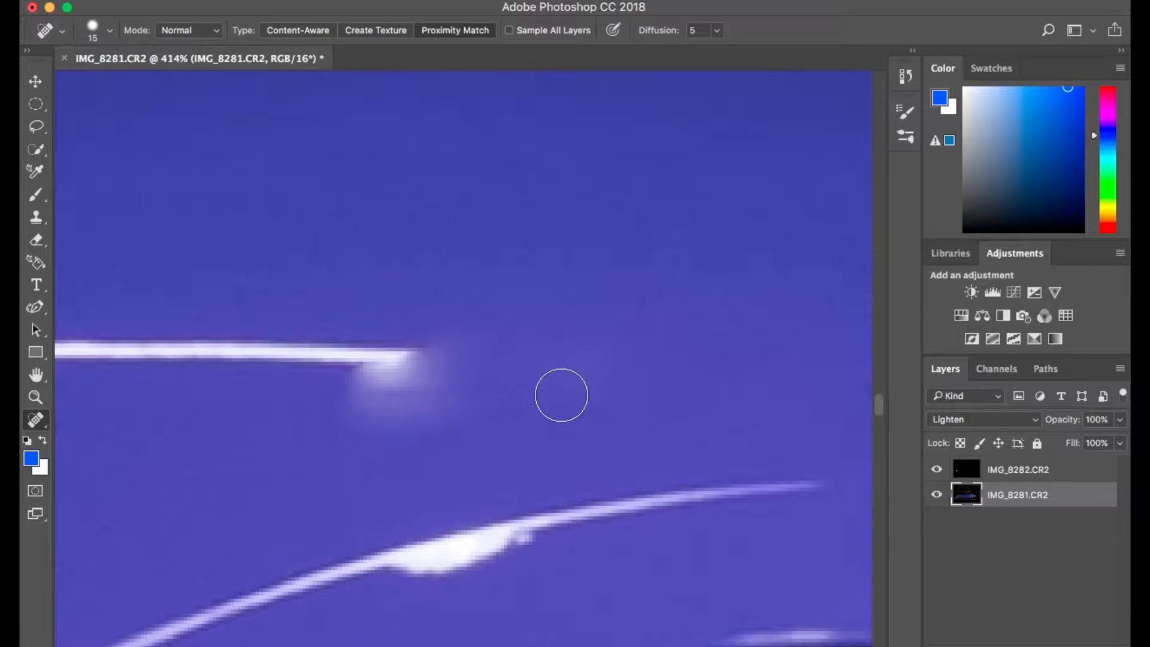
Try to blend the smudge and the paint behind the streak's tip with further Proximity Match strokes.
scroll(557, 403, "down", 5)
scroll(547, 442, "up", 3)
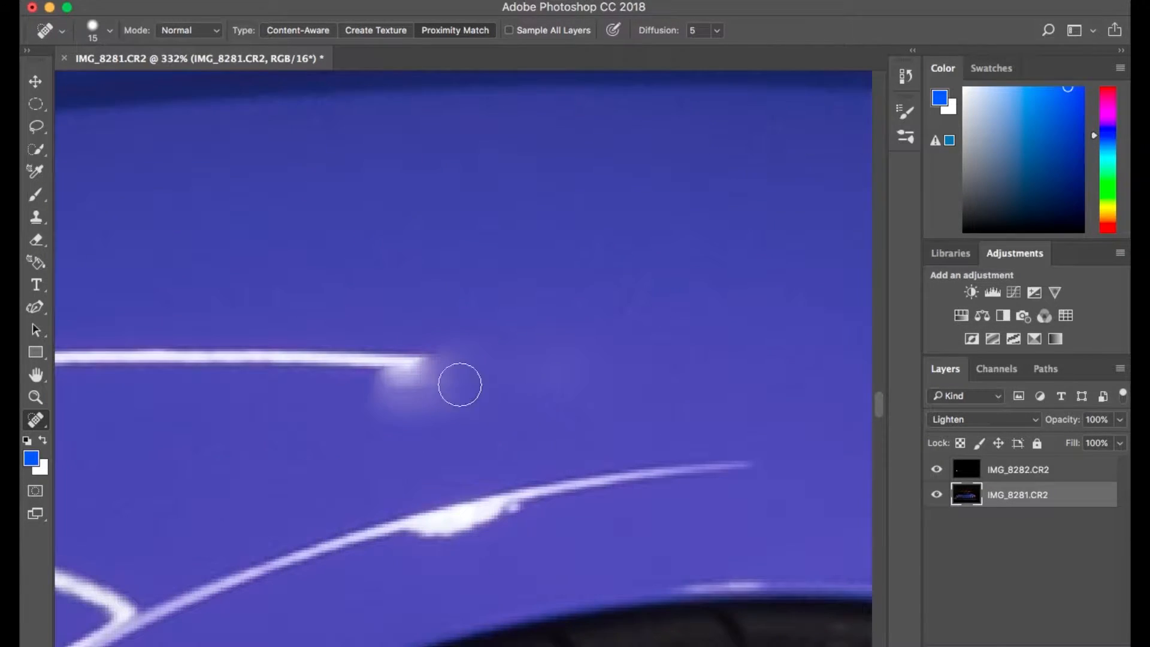
mouse_move(375, 405)
left_mouse_down()
mouse_move(451, 406)
mouse_move(509, 382)
left_mouse_up()
mouse_move(522, 335)
left_mouse_down()
mouse_move(494, 387)
mouse_move(368, 422)
left_mouse_up()
mouse_move(470, 390)
left_mouse_down()
mouse_move(356, 435)
mouse_move(453, 375)
mouse_move(511, 380)
left_mouse_up()
left_click_drag(526, 376, 423, 403)
mouse_move(524, 373)
left_mouse_down()
mouse_move(454, 375)
mouse_move(448, 360)
mouse_move(526, 349)
mouse_move(464, 375)
mouse_move(500, 385)
mouse_move(544, 351)
mouse_move(452, 374)
mouse_move(467, 350)
mouse_move(556, 353)
left_mouse_up()
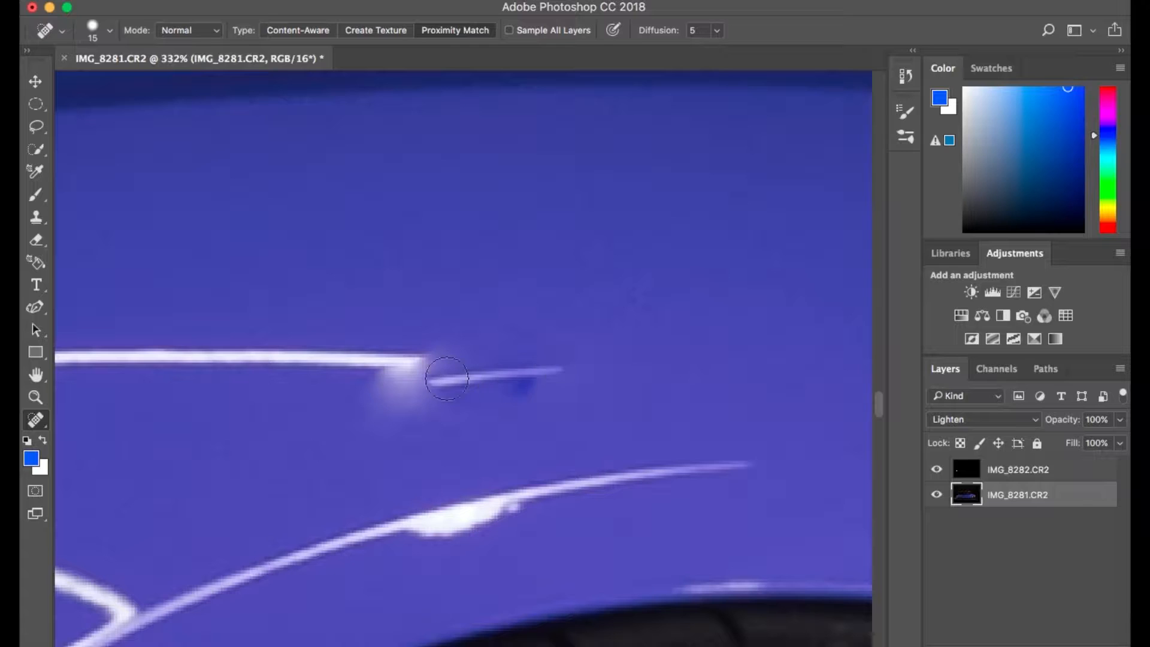
Heal the stray lines and dark traces behind the streak's tip, alternating between Content-Aware and Proximity Match.
left_click(279, 33)
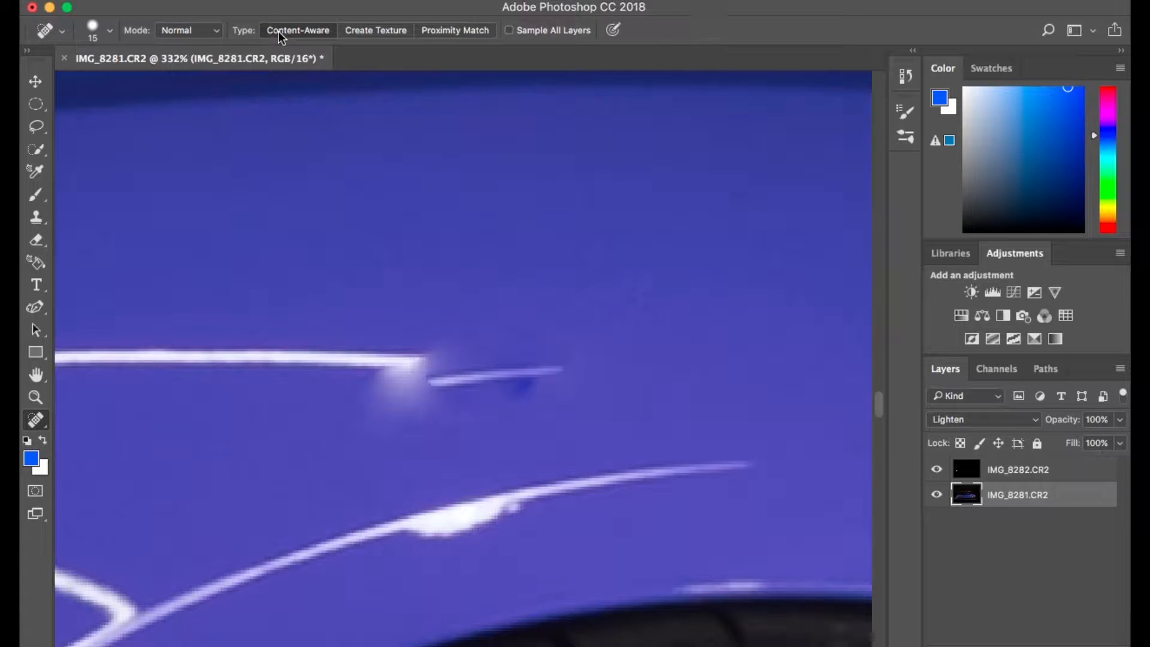
left_click_drag(434, 391, 583, 364)
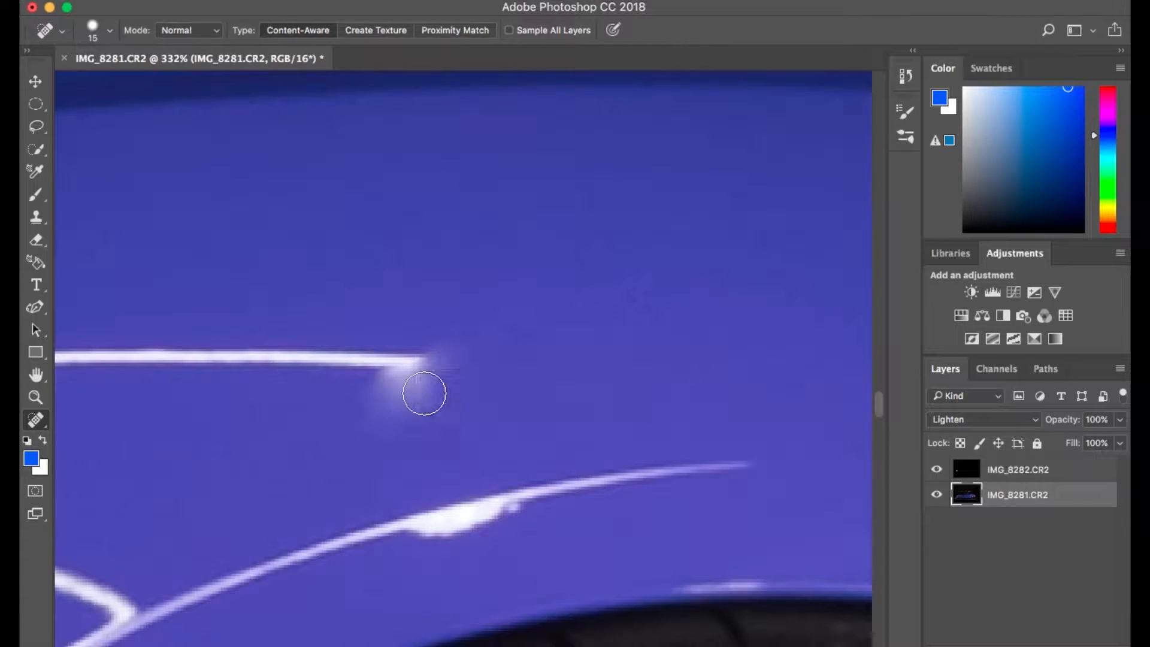
left_click(436, 35)
scroll(478, 412, "up", 5)
scroll(478, 412, "down", 4)
left_click_drag(537, 397, 457, 416)
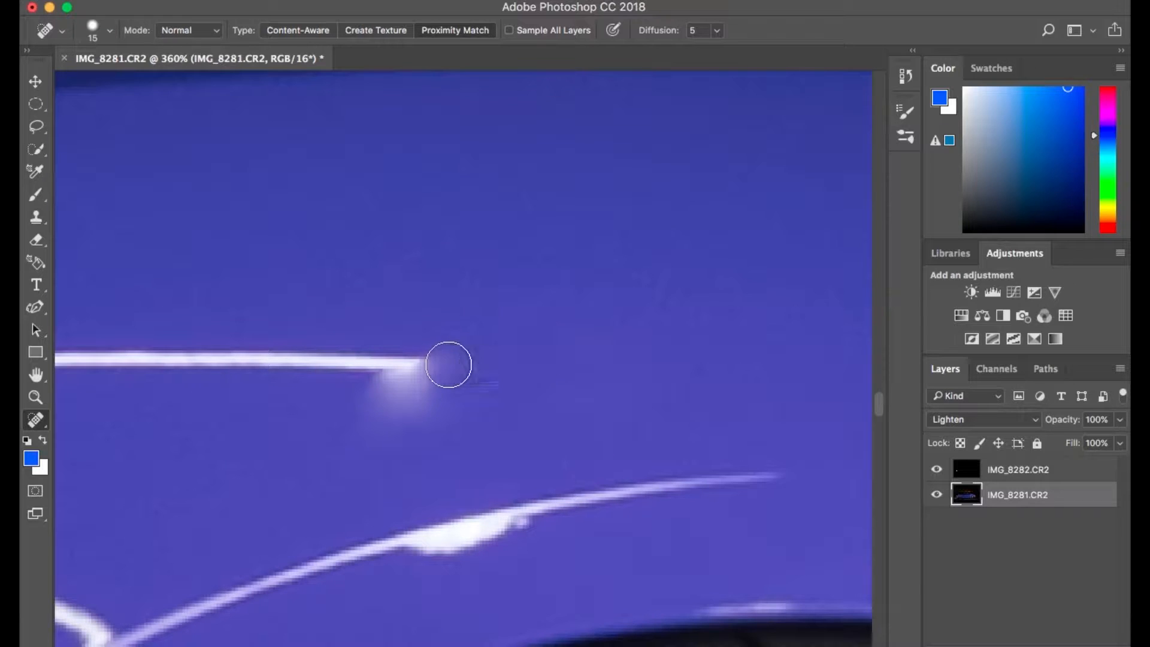
mouse_move(503, 385)
left_mouse_down()
mouse_move(473, 366)
mouse_move(465, 392)
mouse_move(473, 373)
mouse_move(498, 374)
left_mouse_up()
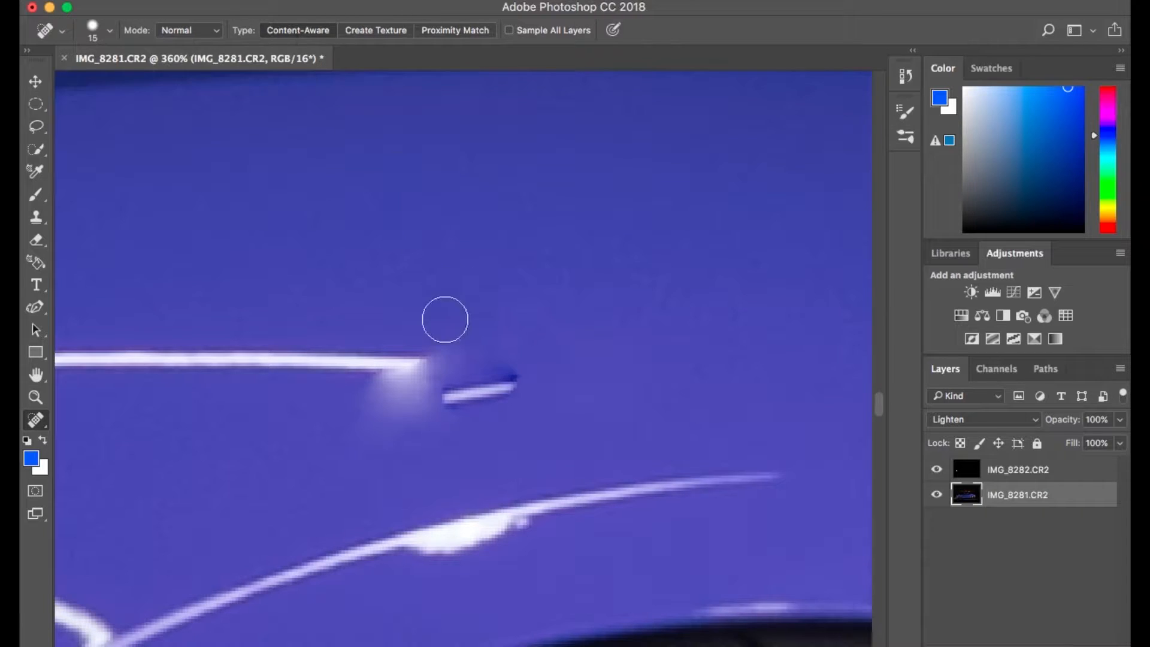
left_click_drag(449, 400, 606, 352)
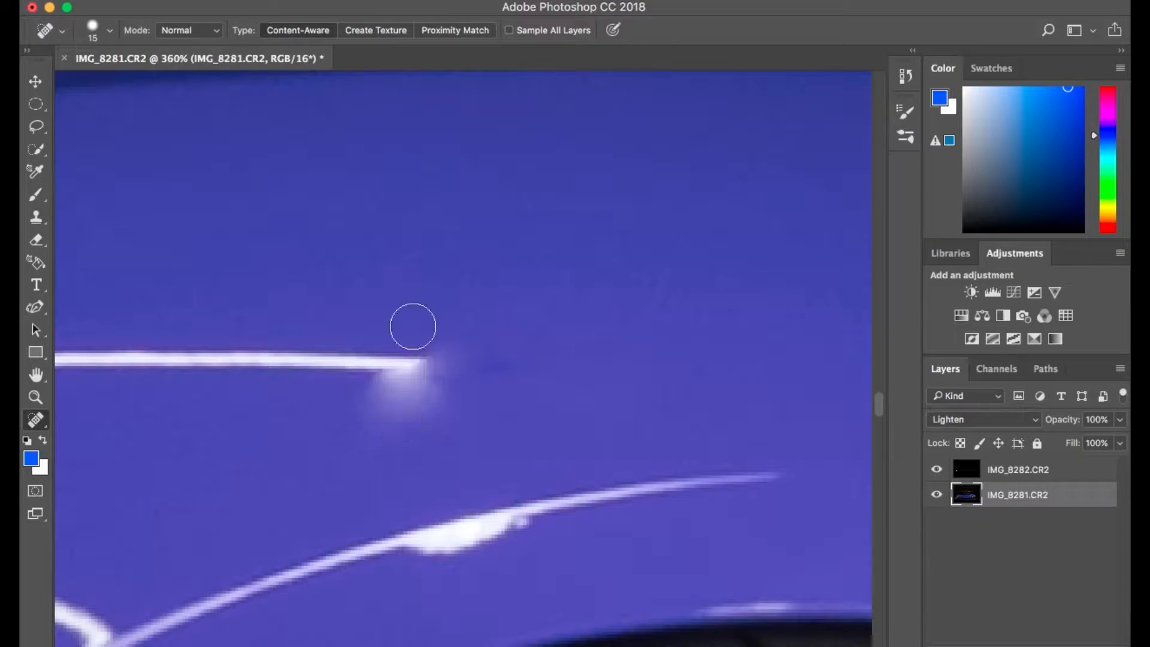
Remove the bright blue light spot in the windshield with a Content-Aware spot heal at brush size 35.
scroll(319, 374, "down", 10)
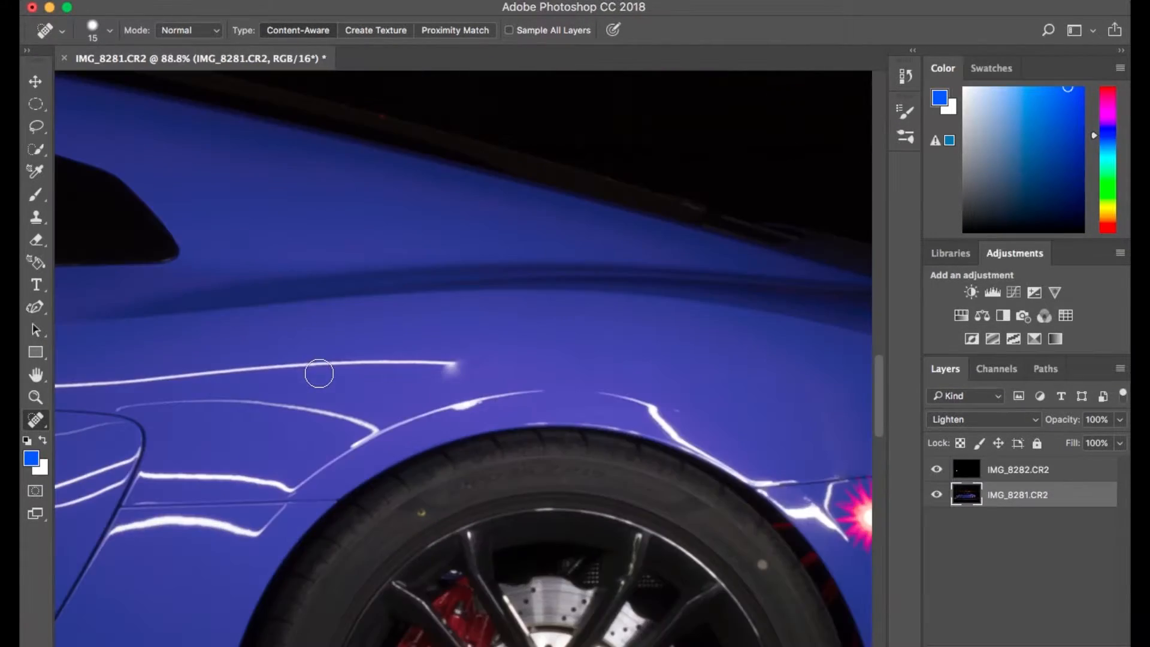
scroll(318, 373, "down", 5)
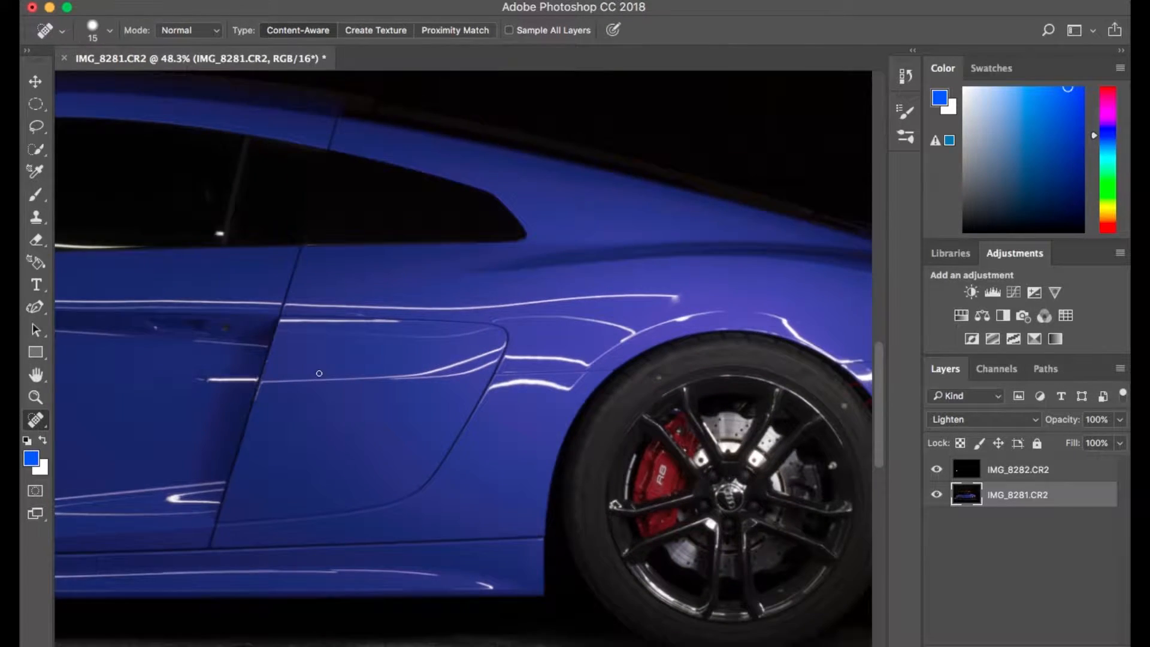
scroll(319, 373, "right", 5)
scroll(320, 372, "up", 5)
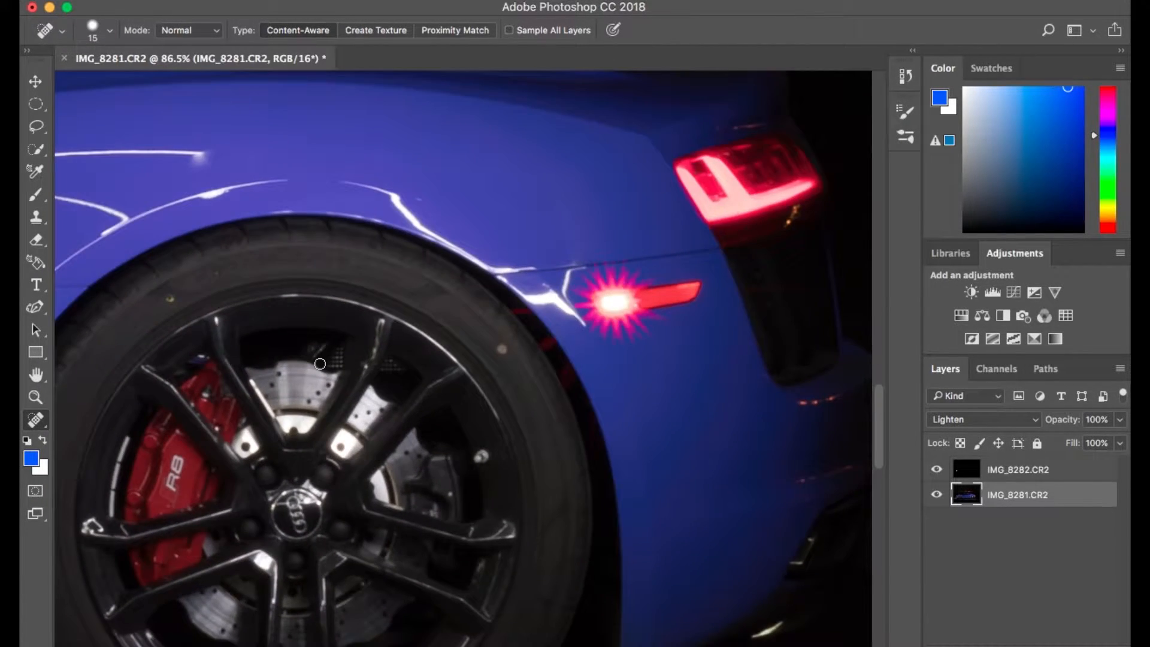
scroll(320, 363, "left", 10)
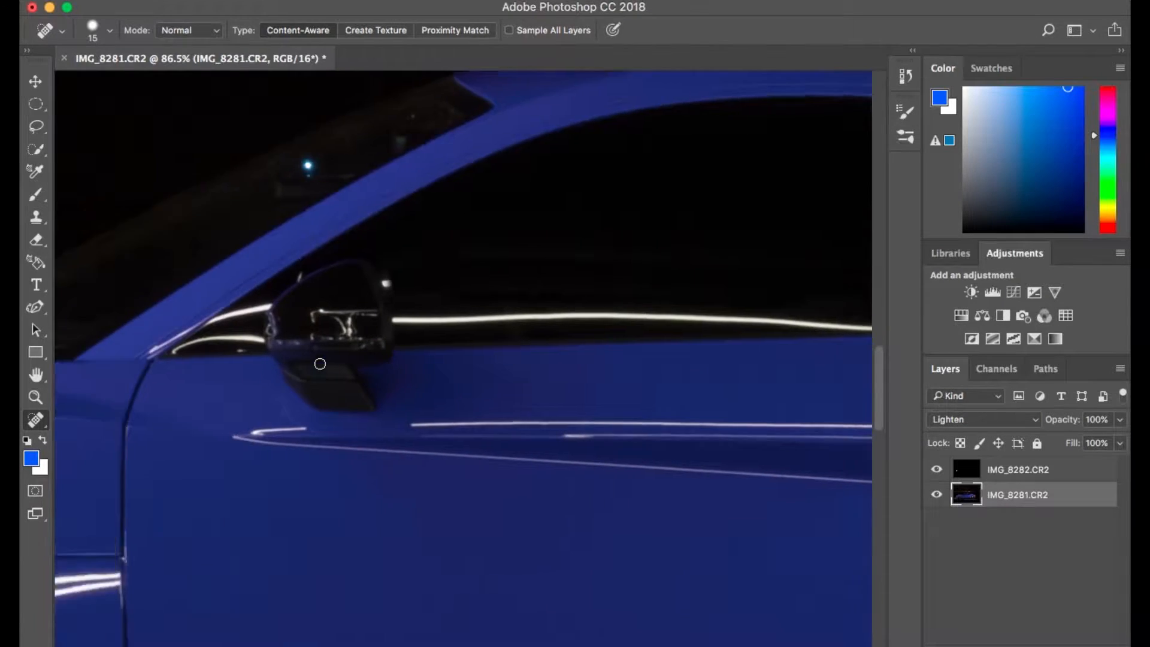
scroll(320, 364, "left", 5)
scroll(319, 364, "up", 5)
scroll(320, 364, "up", 5)
scroll(320, 364, "down", 4)
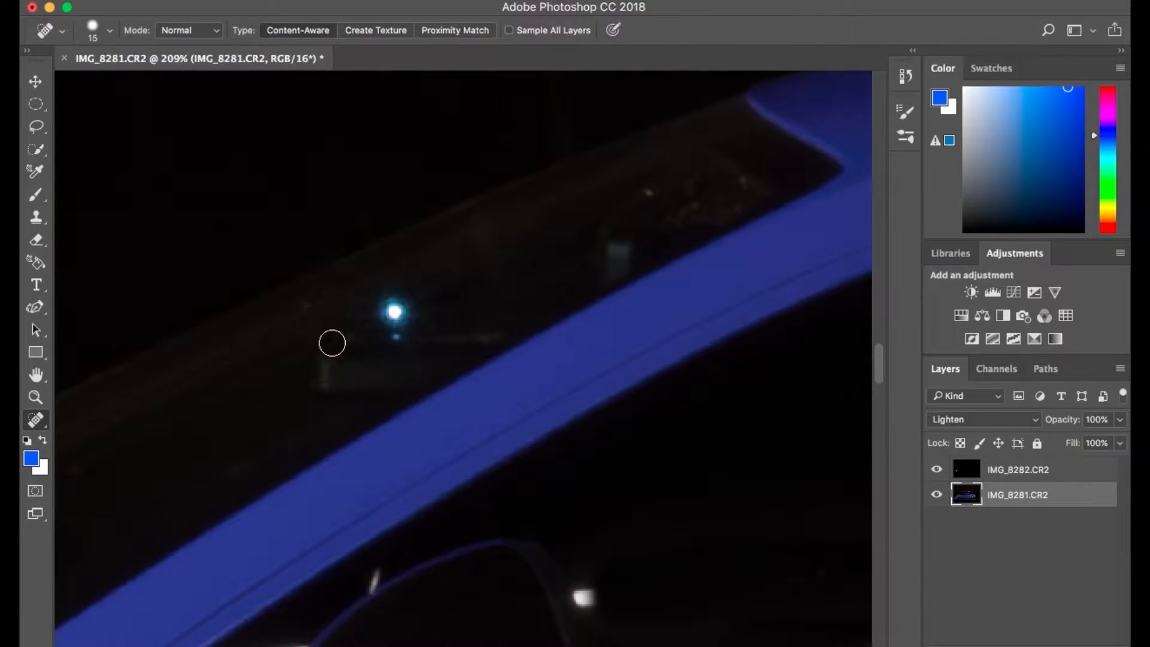
key("bracketright")
key("bracketright")
left_click(396, 312)
Examine the reflections around the side mirror and the streaks along the upper door crease.
scroll(429, 332, "down", 5)
scroll(429, 331, "right", 3)
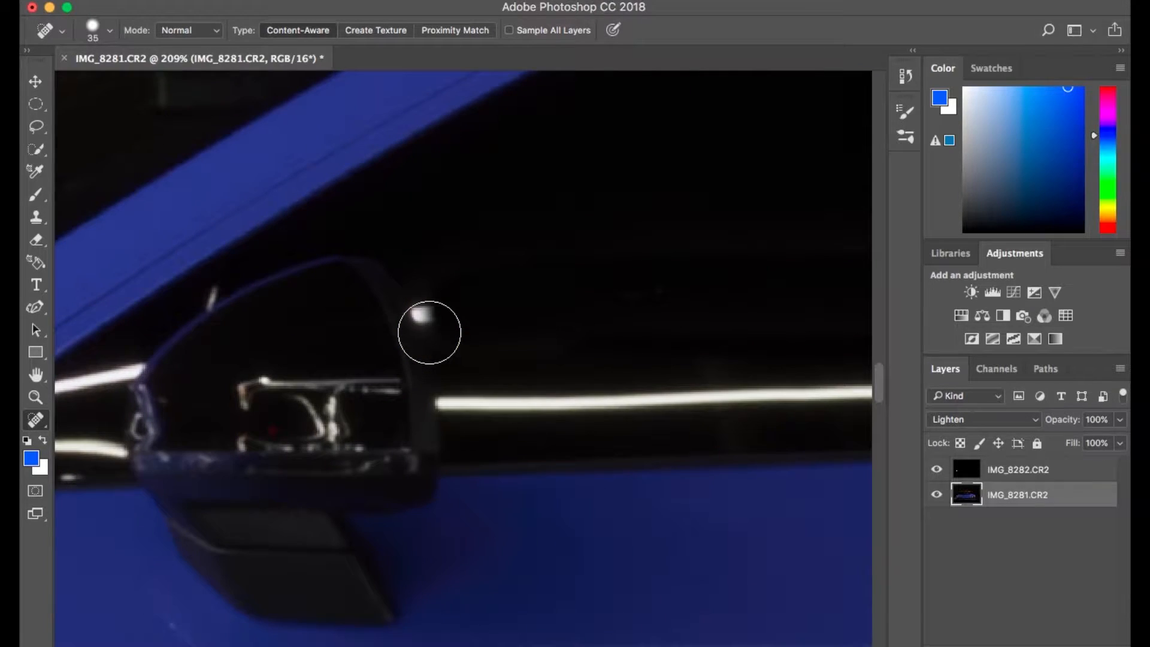
scroll(429, 332, "down", 10)
scroll(429, 332, "right", 3)
scroll(429, 332, "up", 4)
scroll(430, 332, "right", 2)
scroll(429, 332, "left", 2)
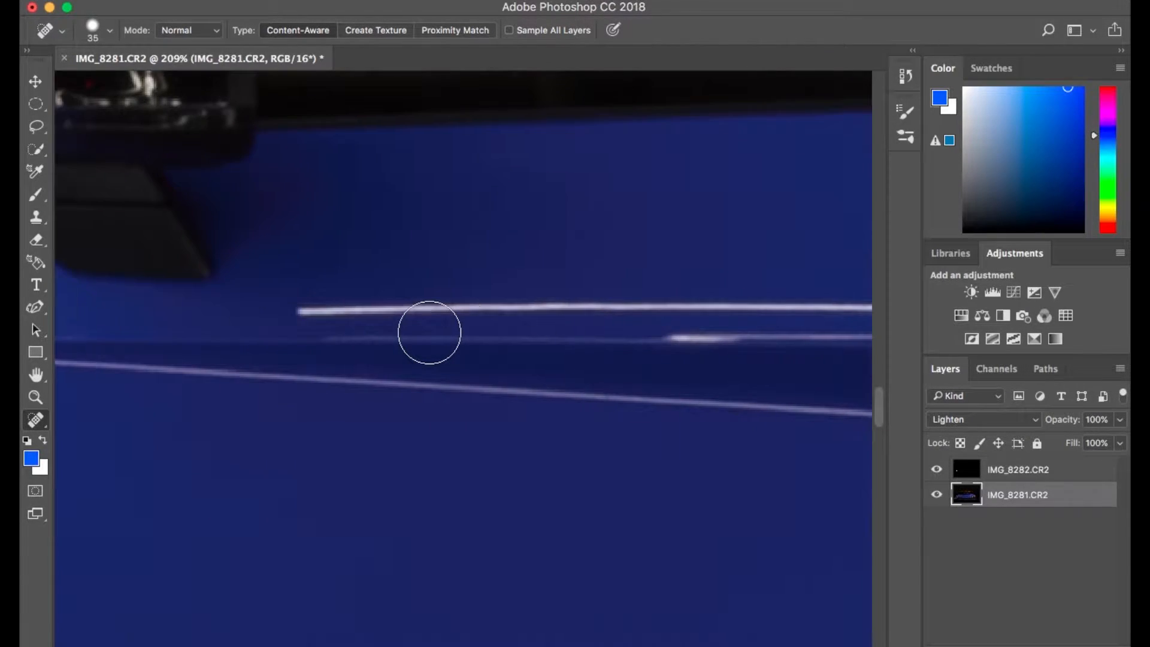
Heal the front end of the bright streak behind the side mirror with Proximity Match at brush size 20.
scroll(429, 333, "up", 4)
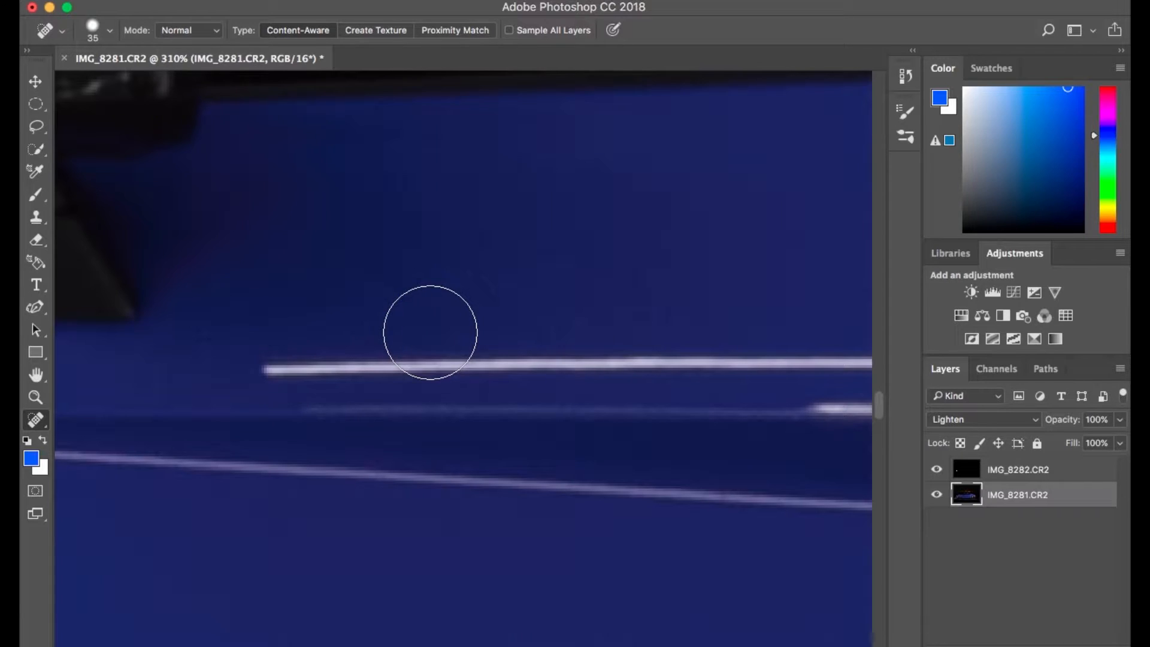
left_click(447, 30)
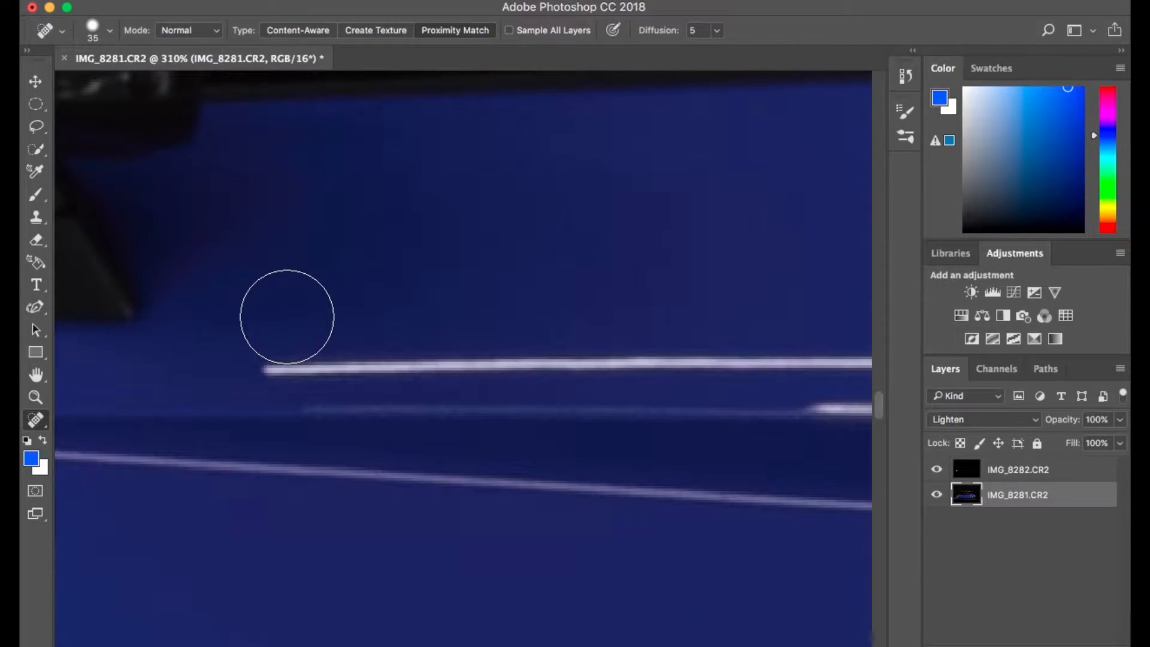
key("p")
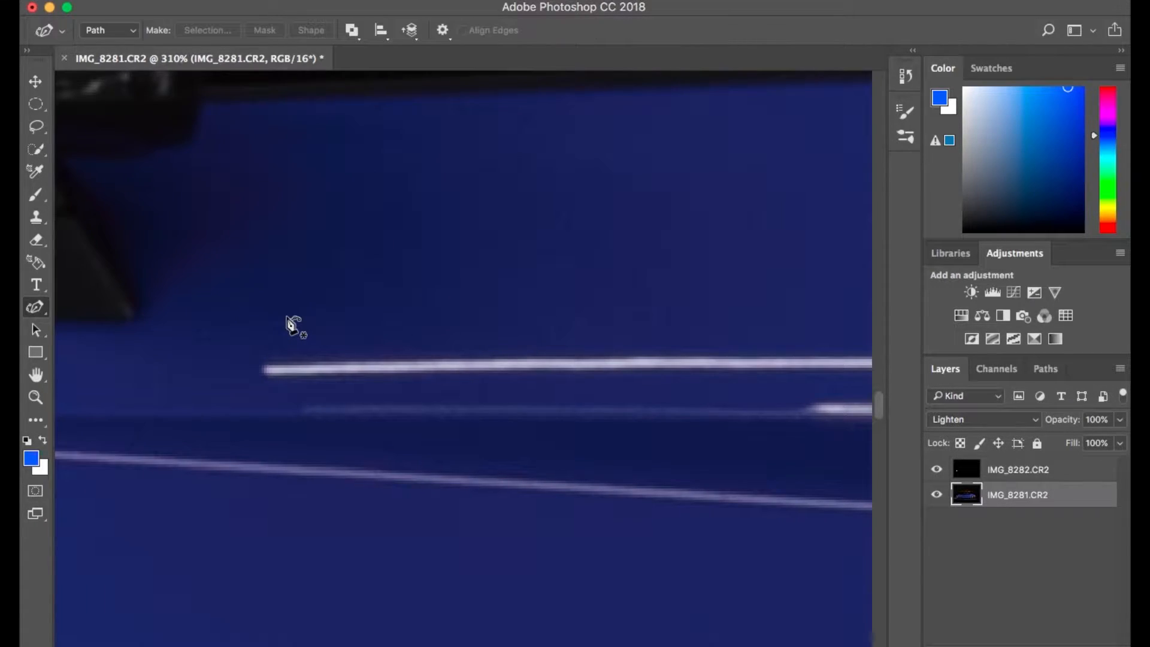
left_click(37, 422)
left_click(119, 390)
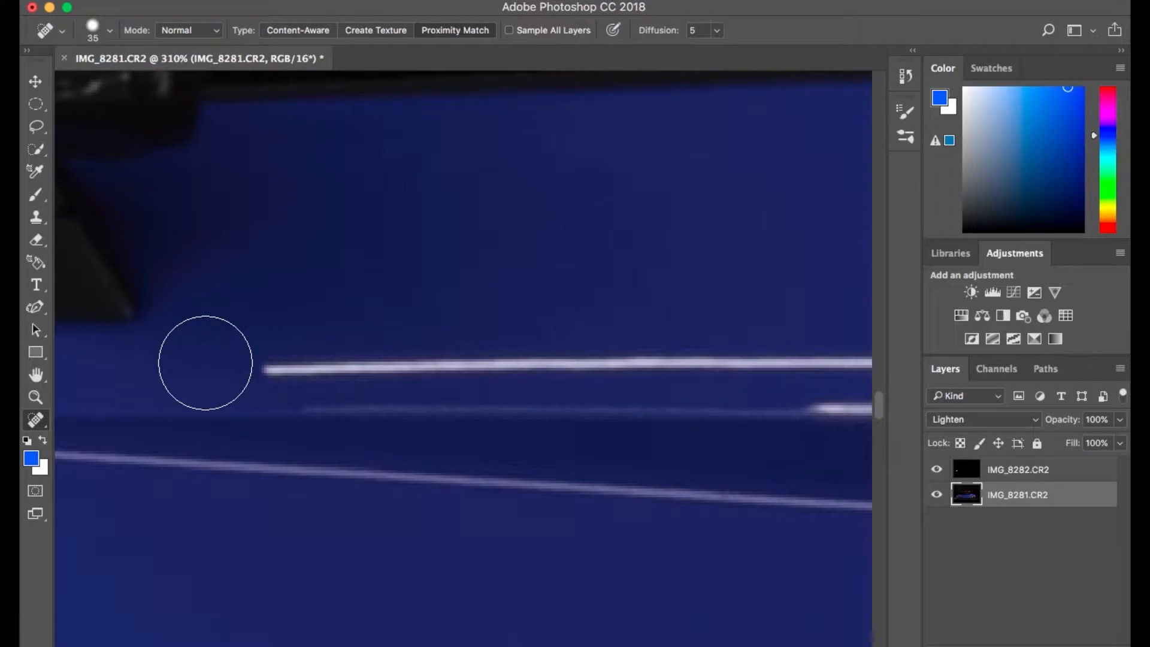
key("bracketleft")
key("bracketleft")
left_click_drag(207, 362, 559, 356)
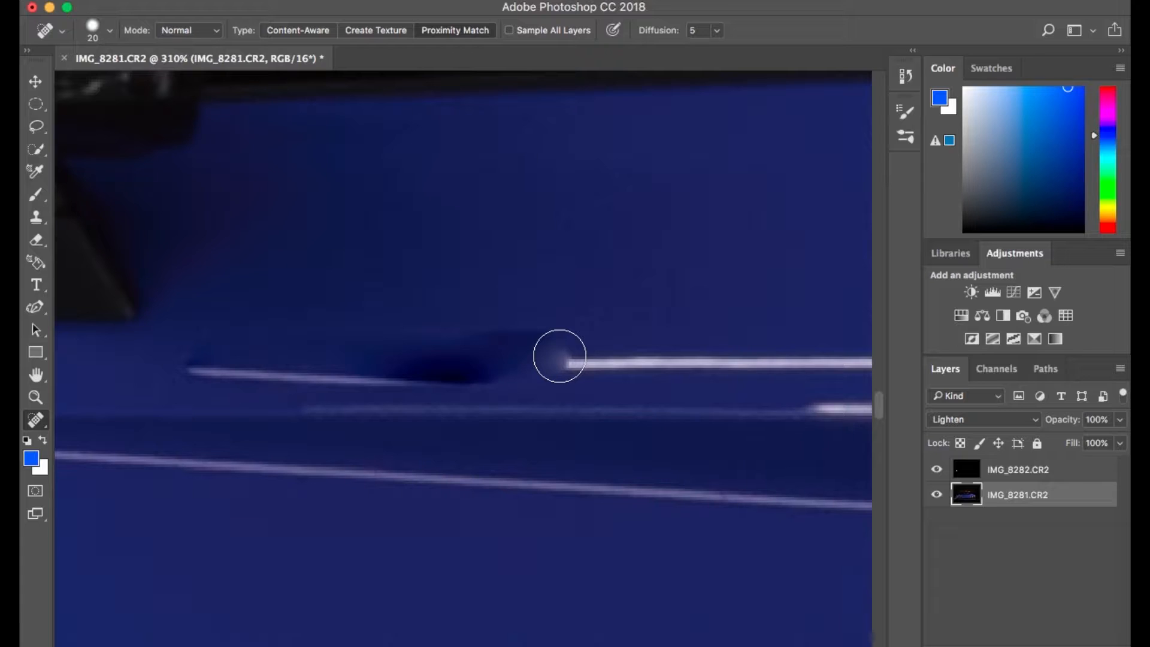
Heal out the middle of the thin streak on the lower door, working towards the front wheel with Proximity Match.
scroll(560, 356, "down", 8)
scroll(559, 356, "down", 5)
scroll(389, 432, "up", 6)
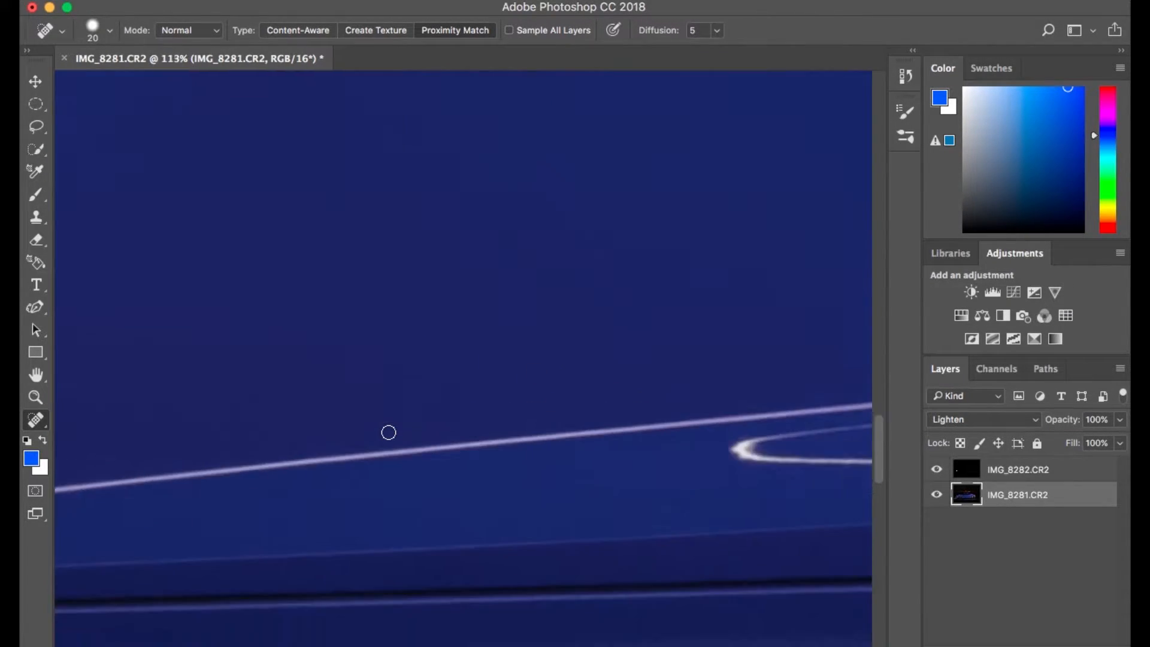
left_click_drag(345, 456, 825, 410)
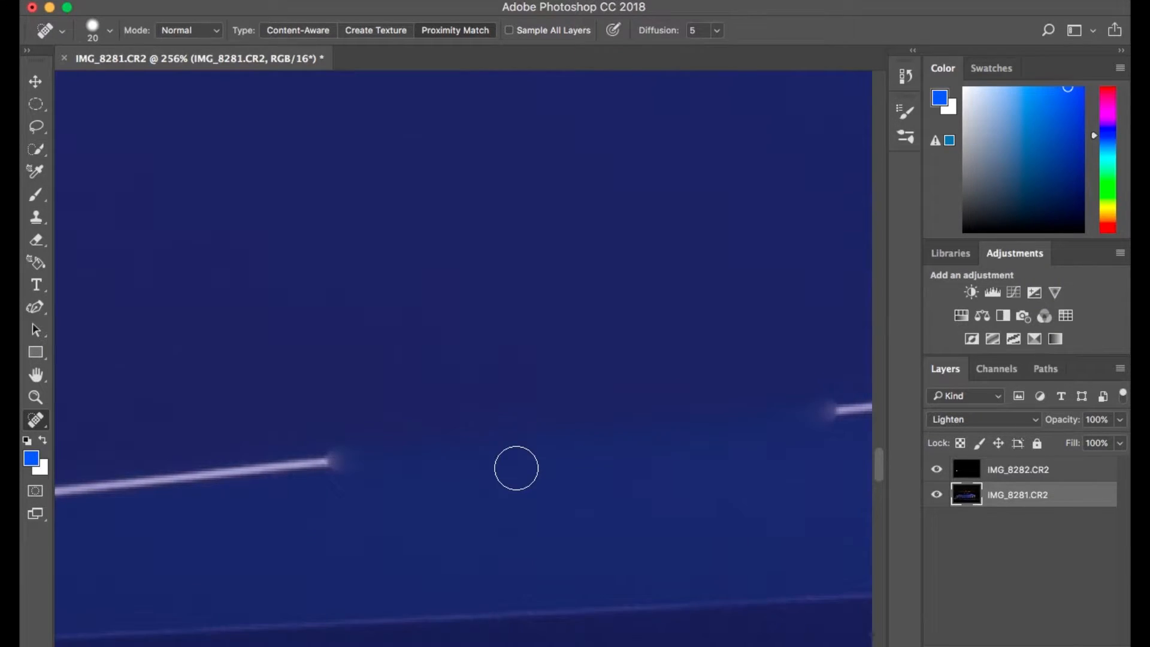
scroll(513, 461, "left", 4)
scroll(513, 461, "down", 2)
left_click_drag(488, 423, 150, 457)
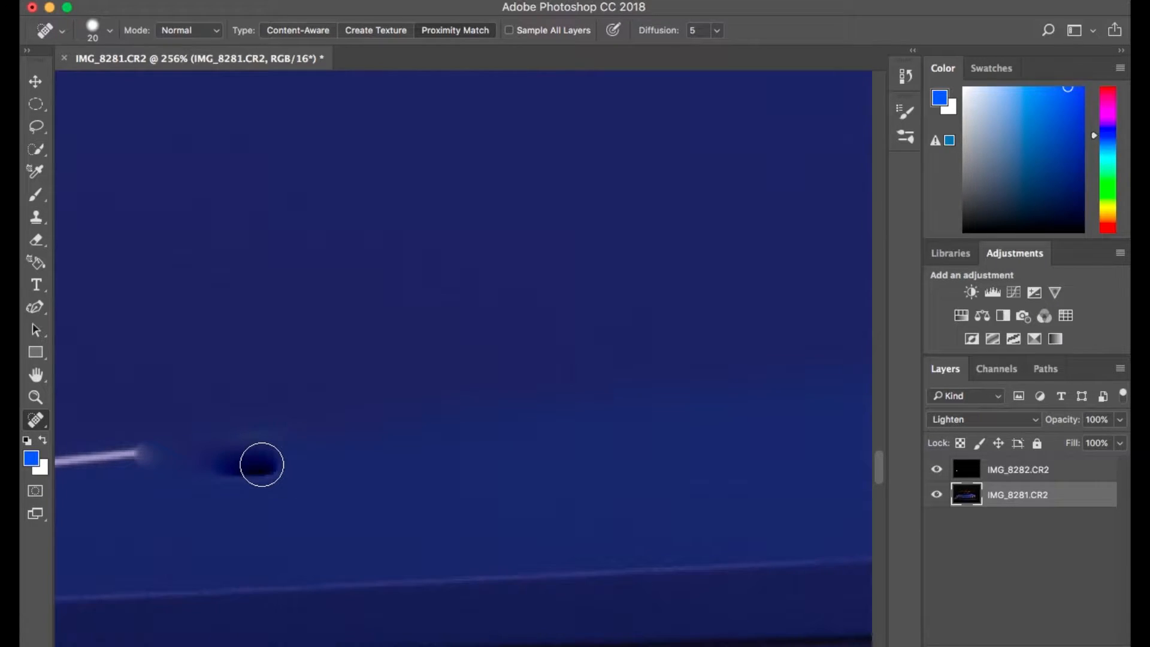
Heal the dark smudge and the streak's tip on the lower door with Proximity Match at brush size 40.
scroll(261, 463, "left", 5)
scroll(261, 463, "down", 3)
key("bracketright")
key("bracketright")
key("bracketright")
key("bracketright")
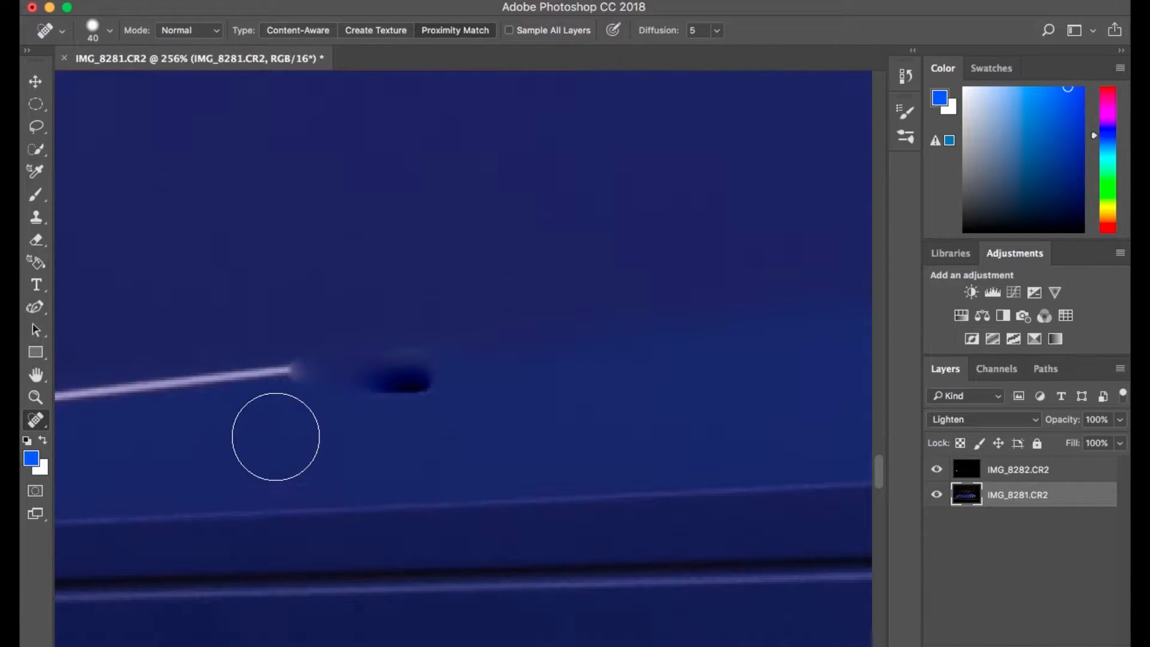
left_click_drag(304, 363, 395, 333)
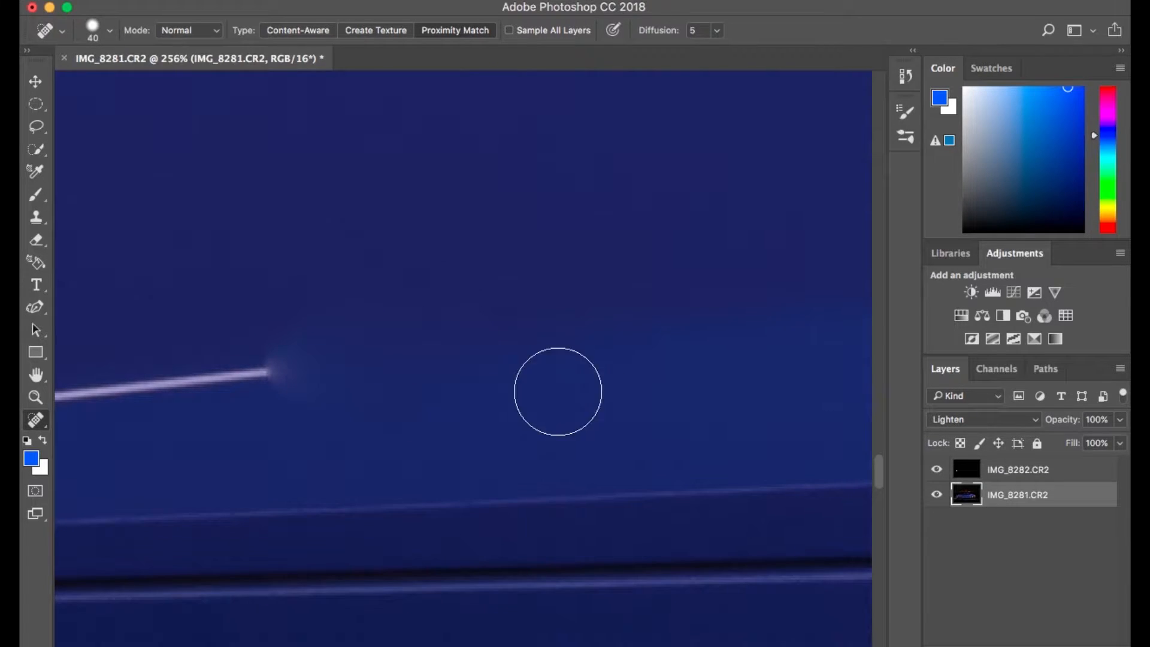
Heal the next stretches of the lower door streak in long strokes towards the door's front edge.
scroll(338, 371, "left", 5)
left_click_drag(480, 361, 149, 402)
scroll(400, 400, "left", 4)
left_click_drag(372, 385, 119, 429)
scroll(131, 424, "left", 10)
scroll(132, 423, "down", 2)
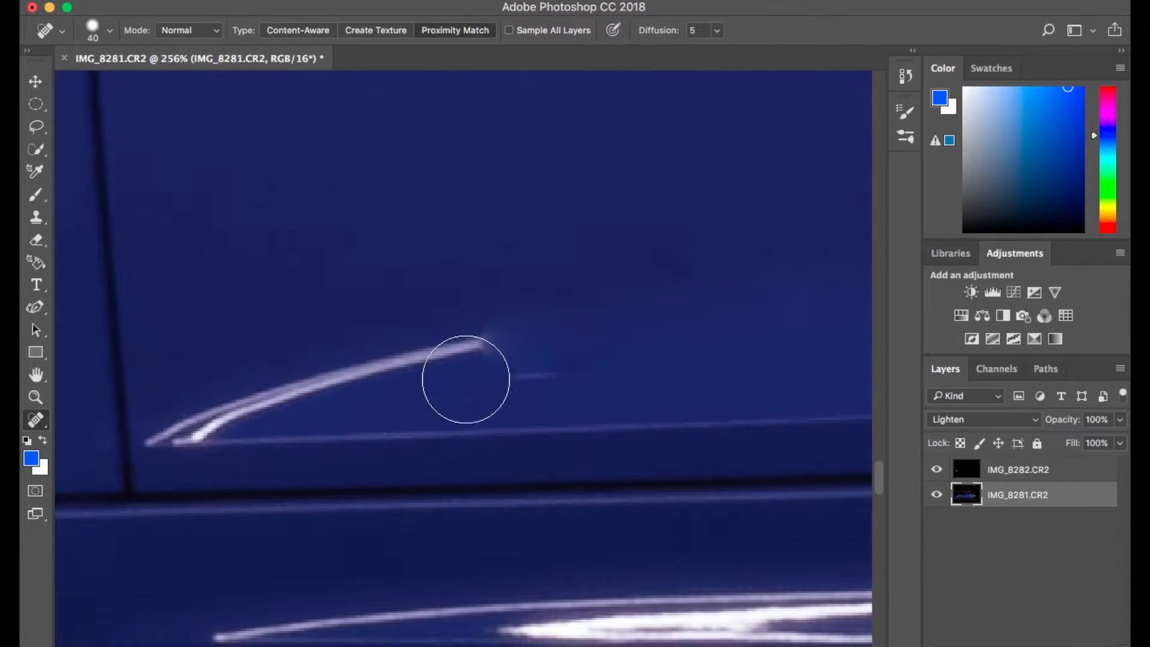
Remove the curved reflection near the door's lower front corner, changing the healing type from Proximity Match to Content-Aware.
left_click_drag(569, 357, 411, 370)
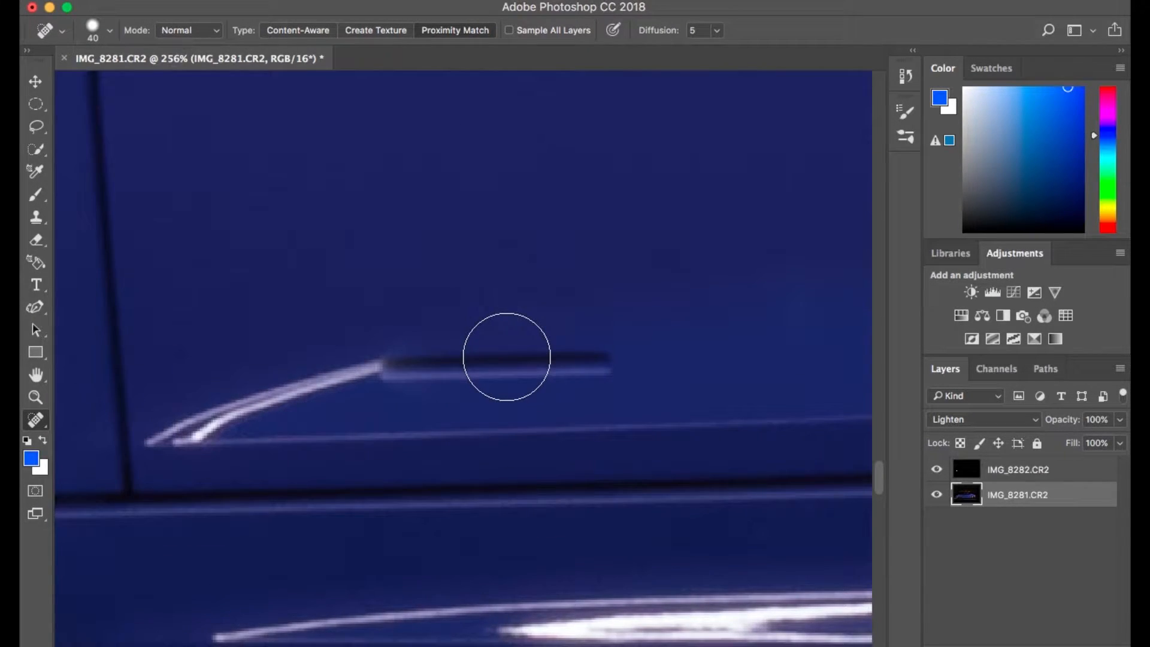
mouse_move(421, 372)
left_mouse_down()
mouse_move(410, 364)
mouse_move(598, 345)
left_mouse_up()
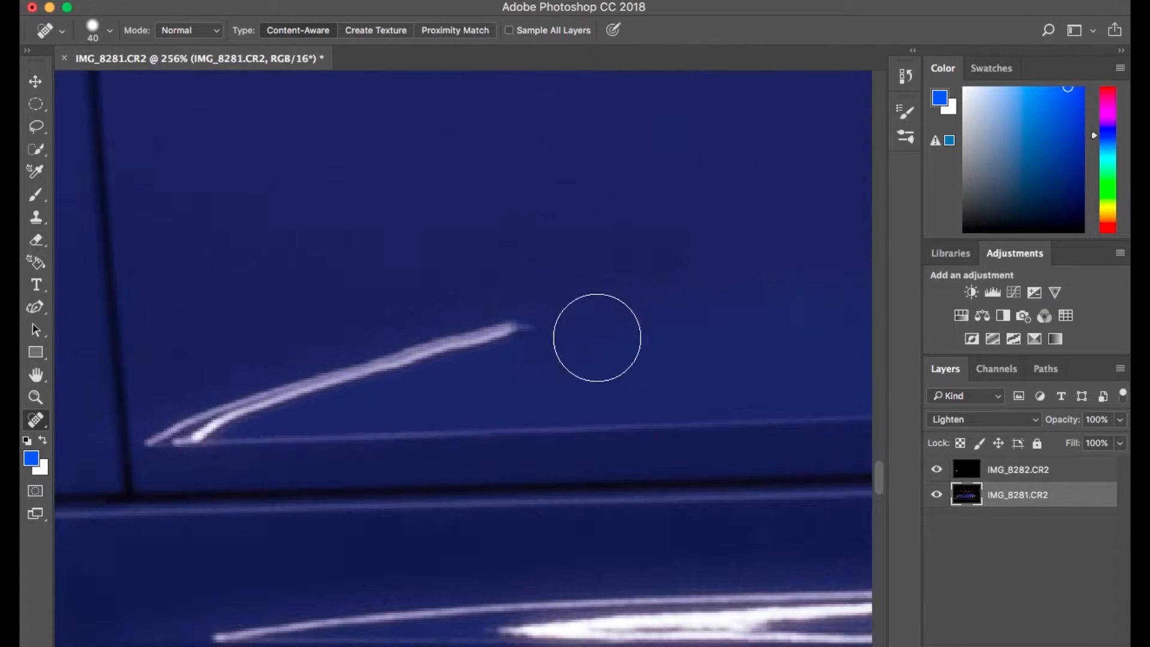
left_click_drag(523, 316, 308, 367)
mouse_move(403, 336)
left_mouse_down()
mouse_move(195, 394)
mouse_move(219, 393)
left_mouse_up()
Examine the healed lower door close up and the remaining reflections across the whole car.
scroll(501, 329, "down", 10)
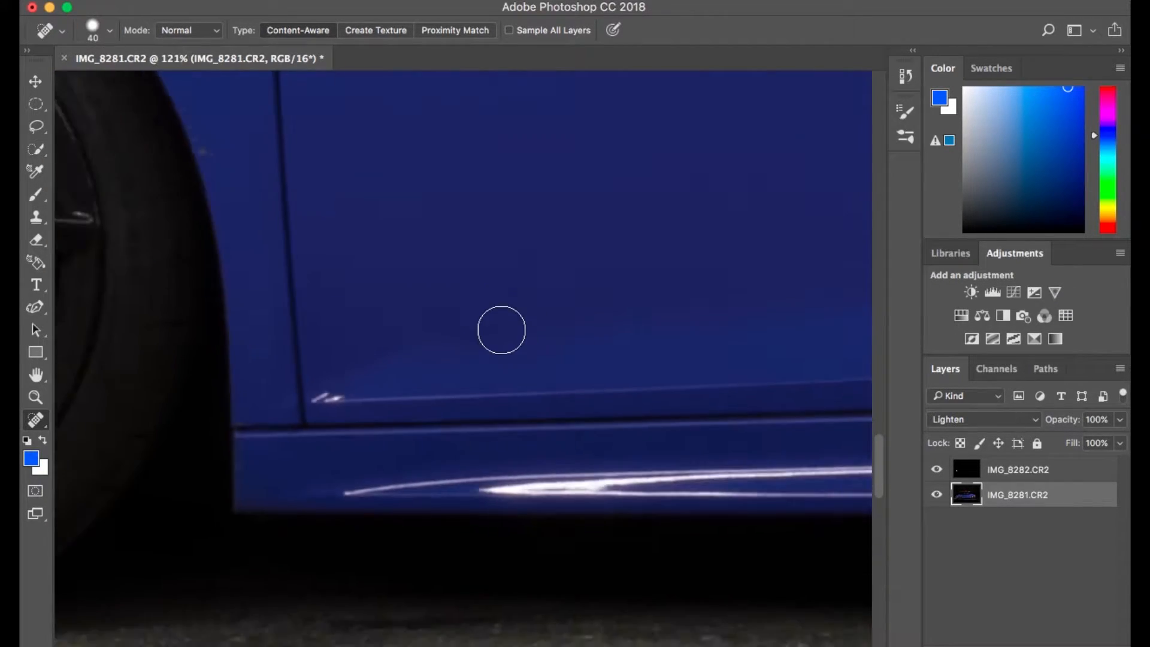
scroll(502, 330, "up", 5)
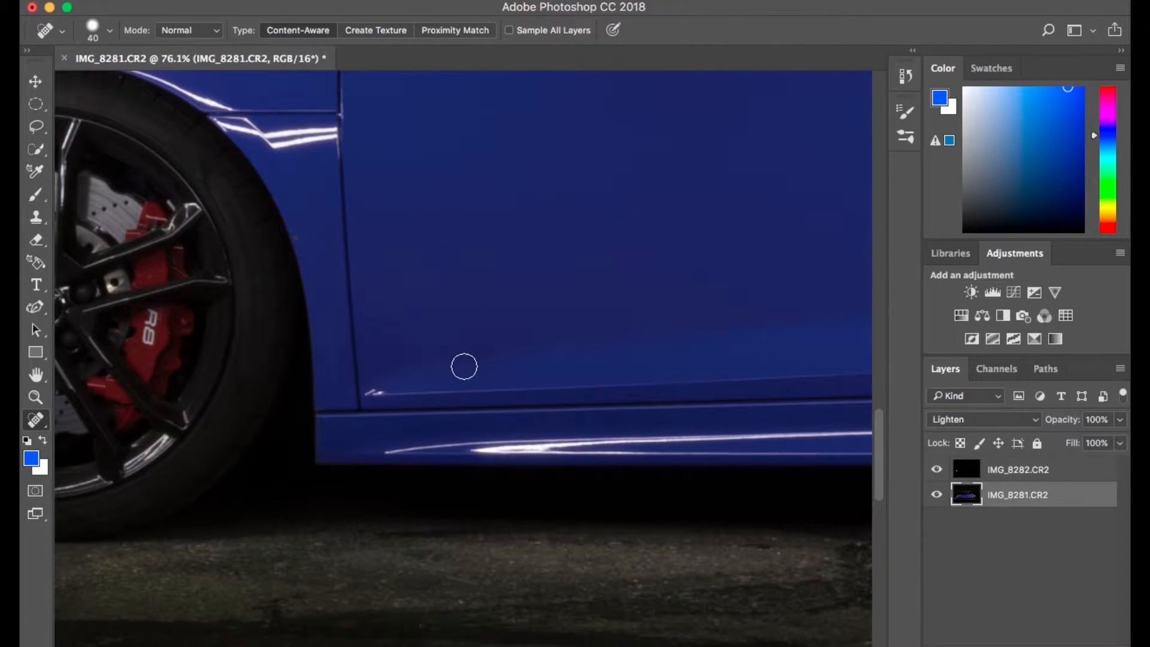
scroll(757, 343, "right", 8)
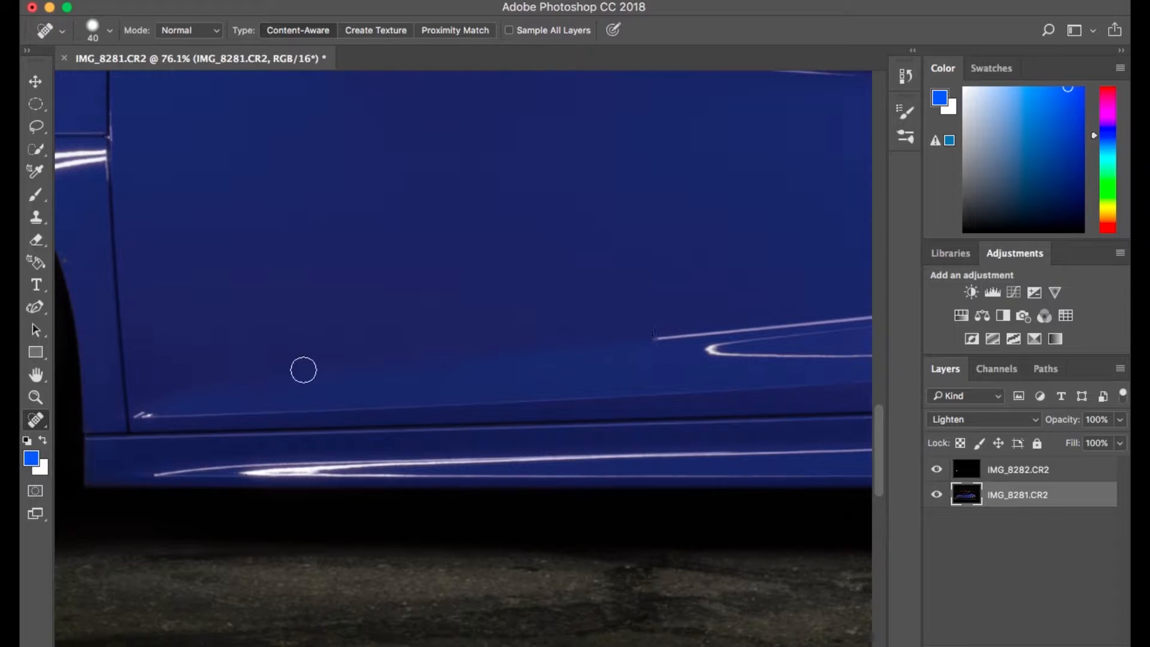
scroll(592, 295, "down", 10)
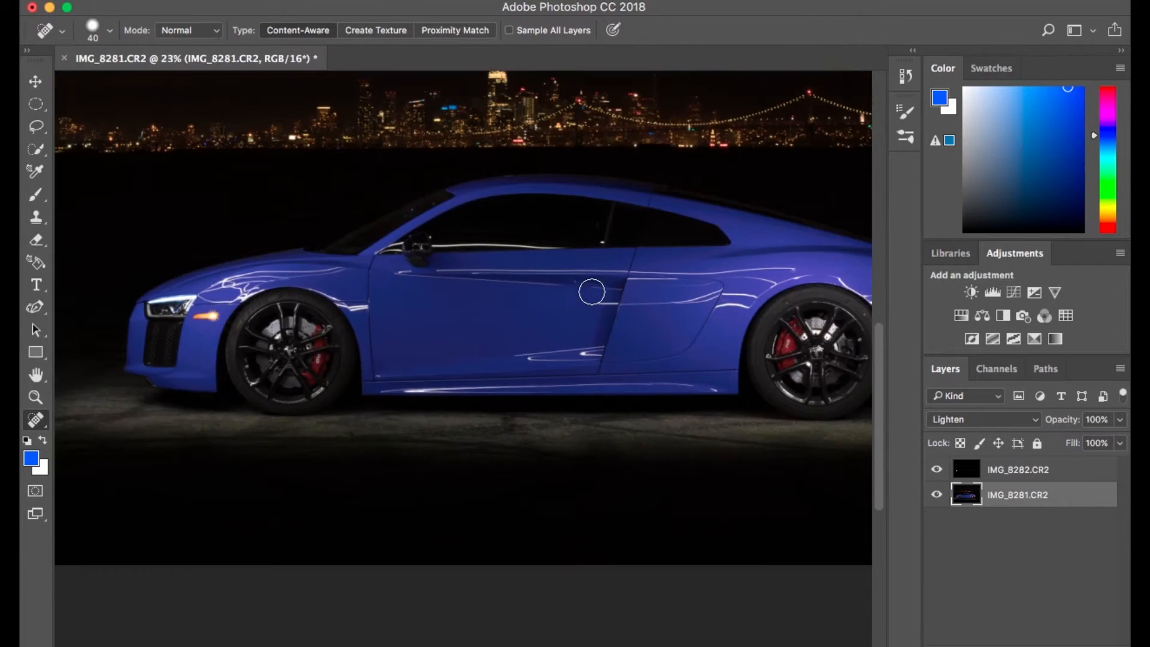
scroll(437, 497, "up", 5)
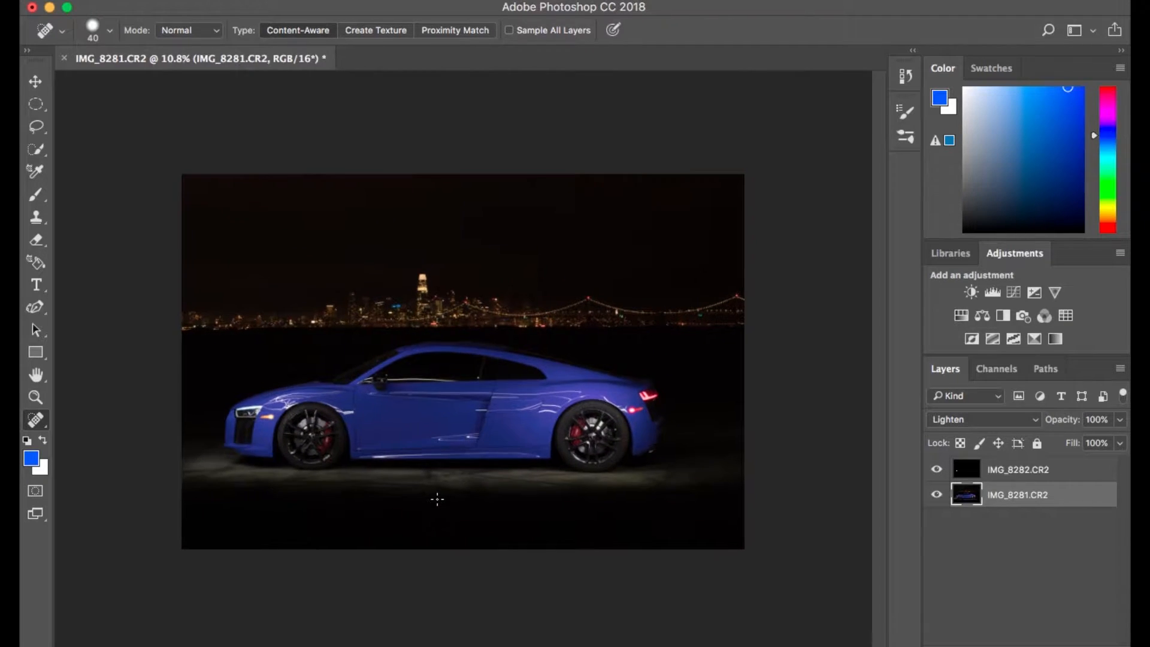
scroll(437, 499, "up", 1)
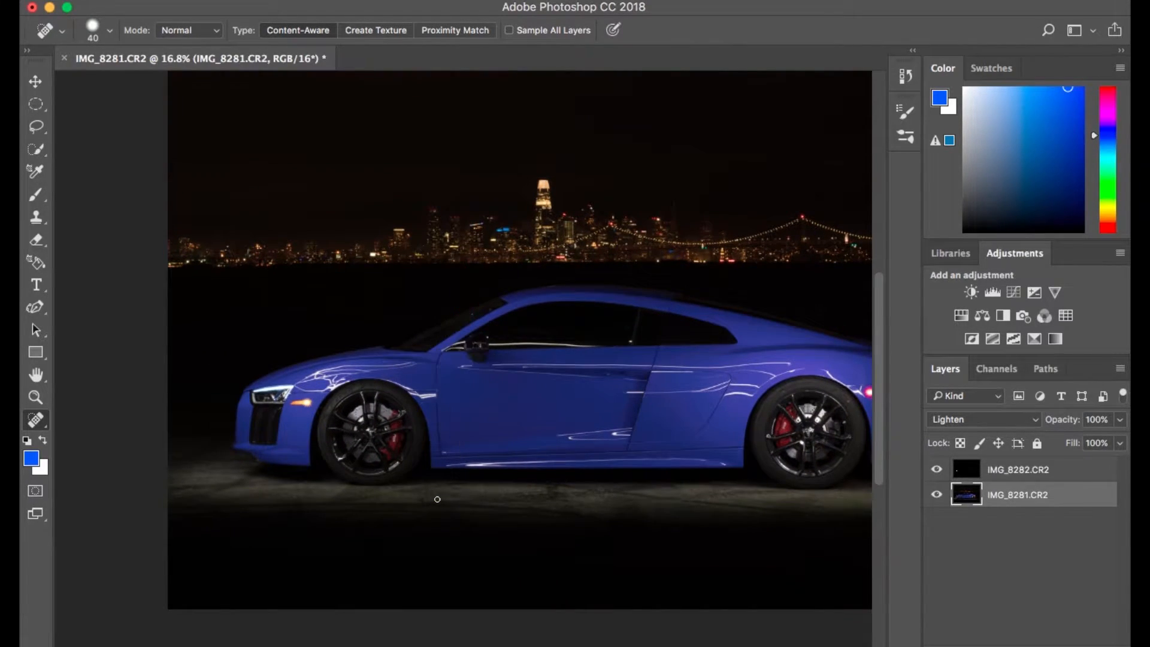
scroll(437, 498, "up", 2)
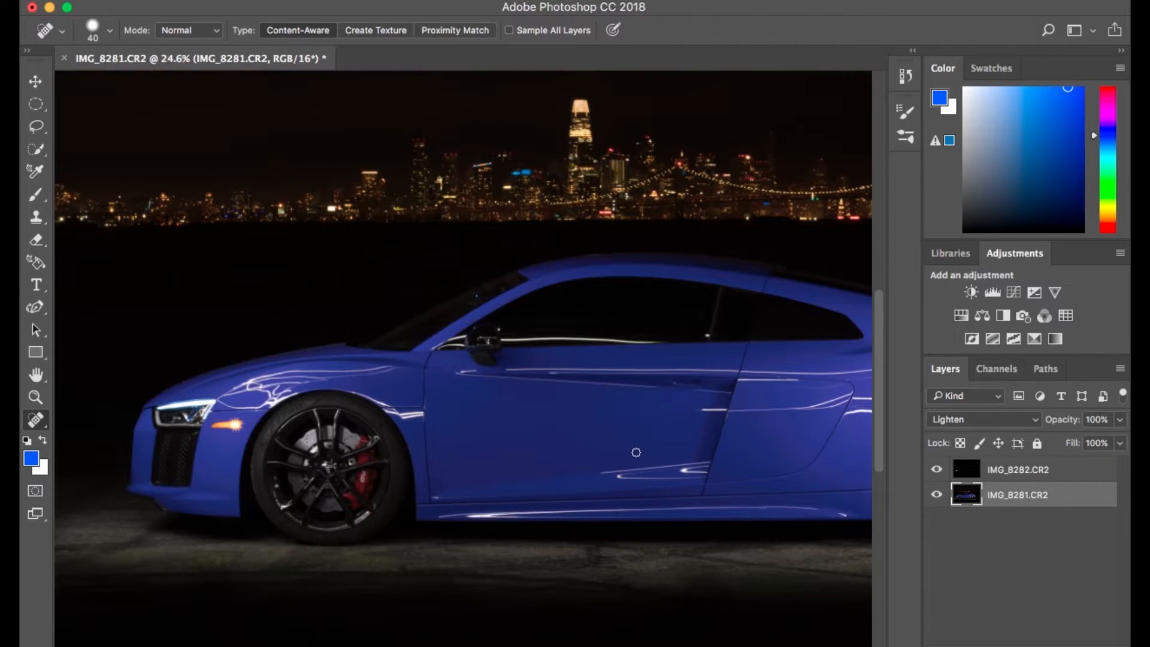
scroll(635, 452, "up", 3)
scroll(636, 452, "up", 3)
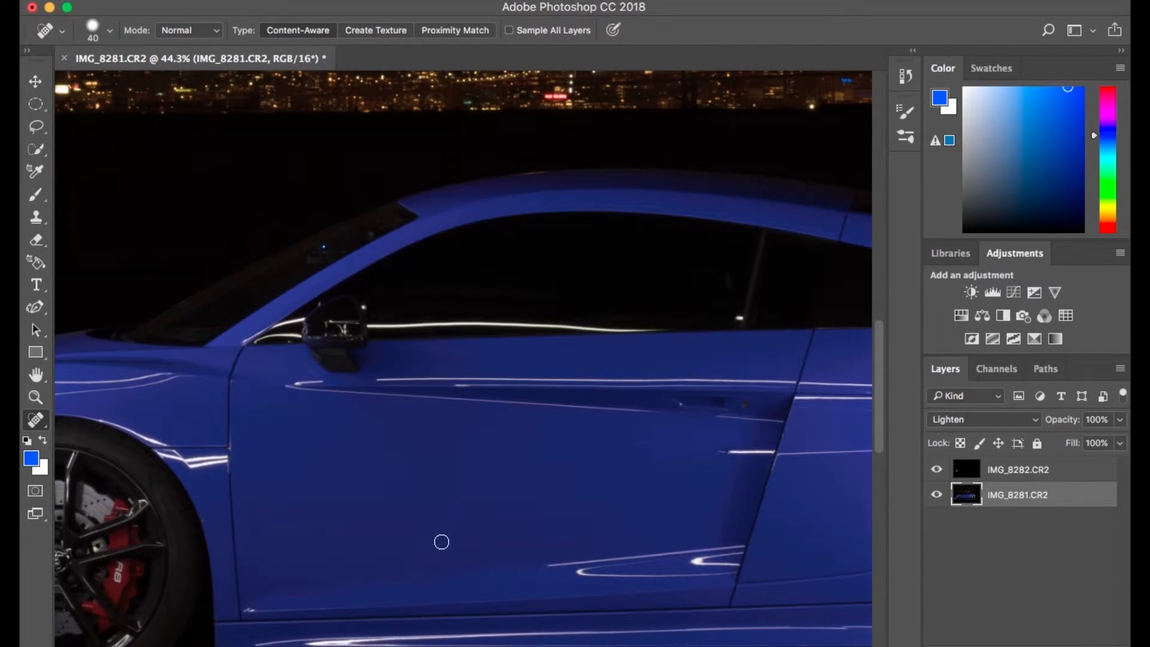
scroll(494, 586, "up", 8)
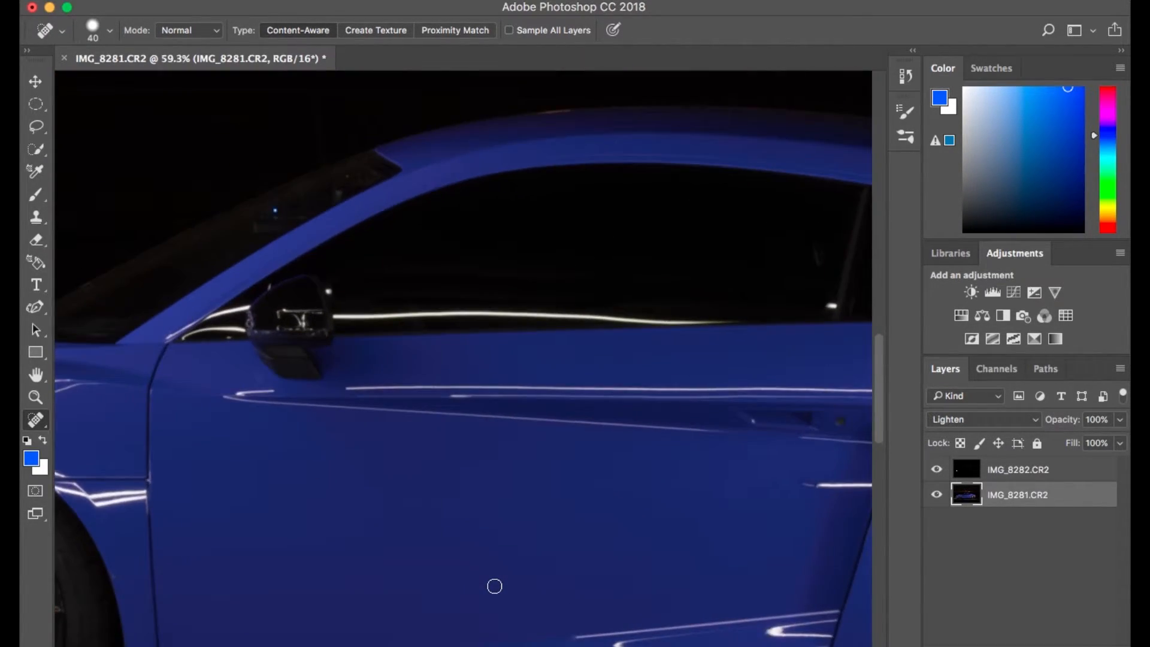
Heal the front end of the thin streak above the hooked reflection on the lower door with Content-Aware.
left_click_drag(447, 608, 595, 575)
mouse_move(494, 594)
left_mouse_down()
mouse_move(586, 589)
mouse_move(549, 600)
mouse_move(704, 579)
left_mouse_up()
scroll(459, 176, "down", 5)
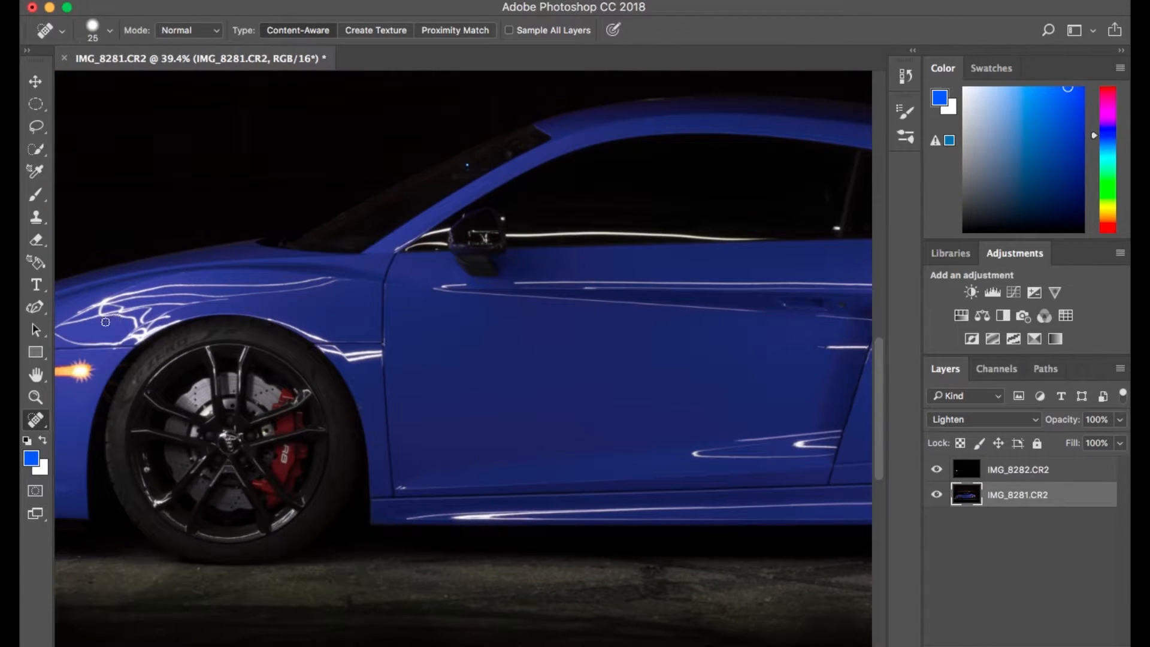
Switch to Adobe Lightroom Classic CC and open the finished blue car photo IMG_8281-Edit.tif.
scroll(414, 399, "down", 5)
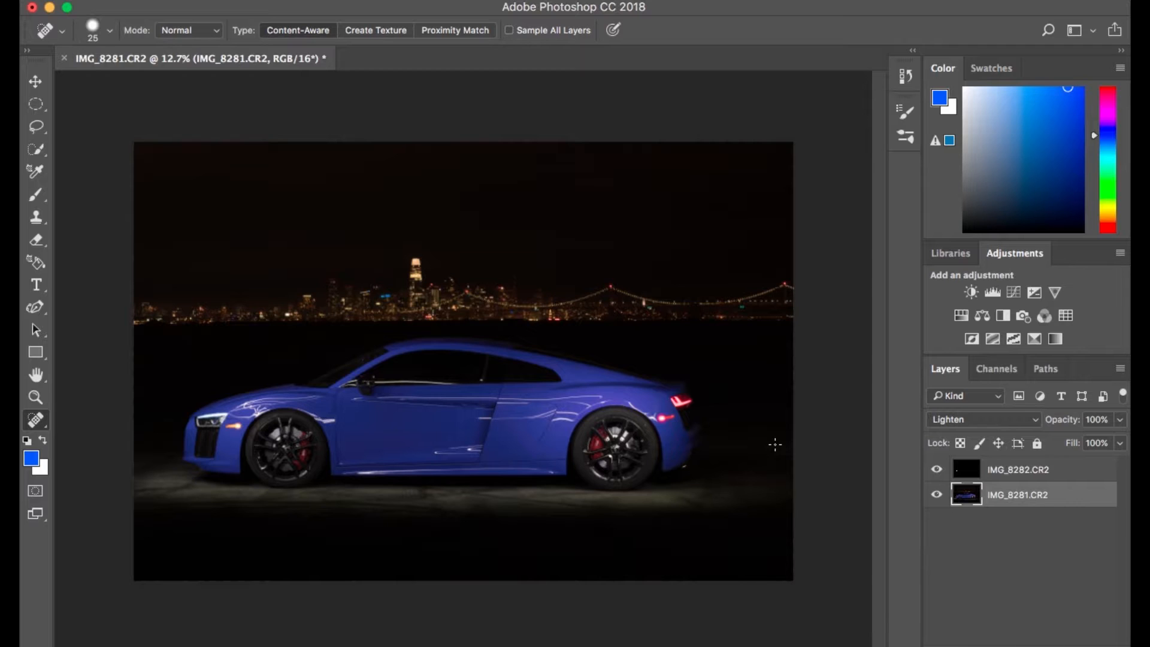
left_click(682, 642)
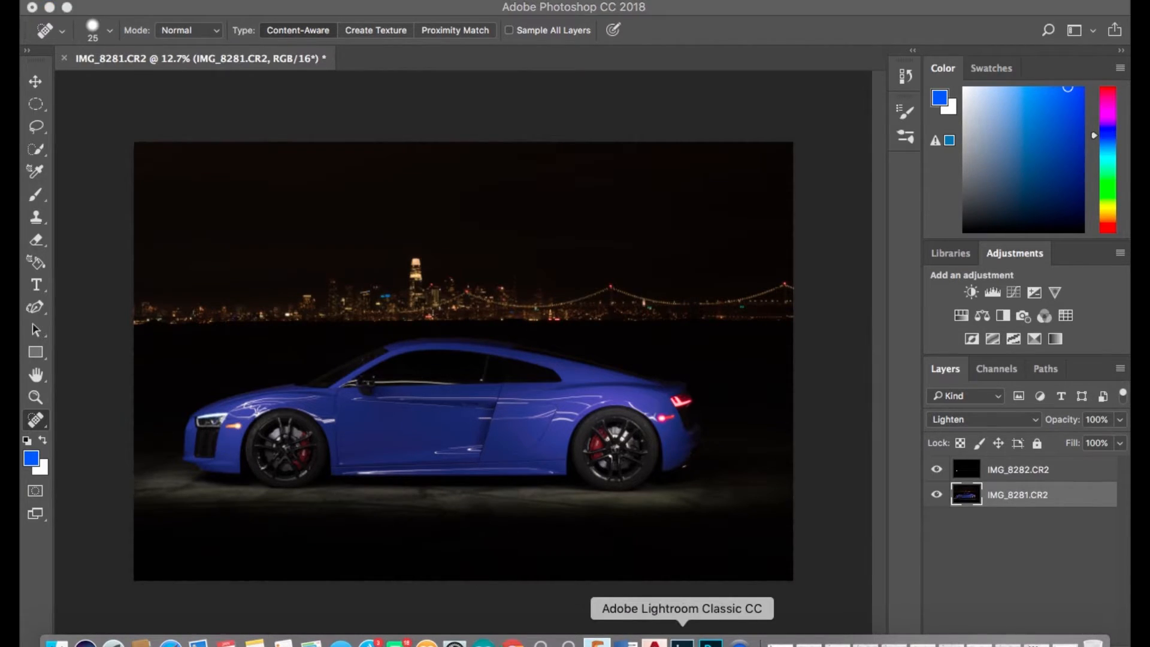
left_click(183, 628)
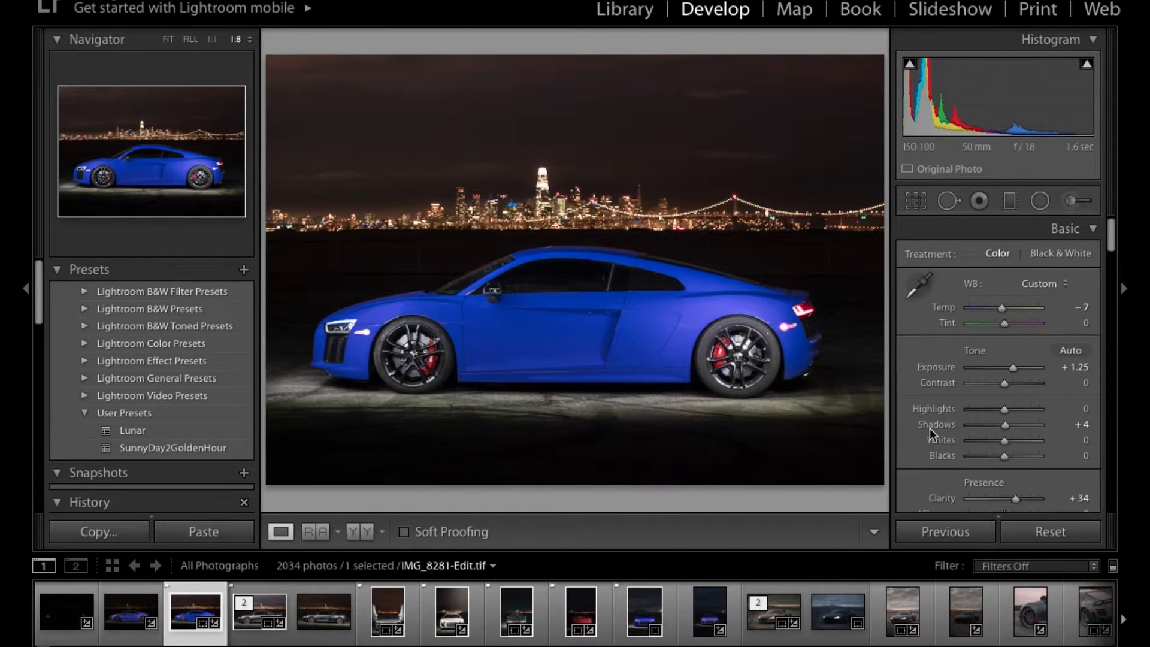
Review the finished photo's basic tone, presence, tone curve and HSL luminance settings.
scroll(932, 431, "down", 1)
scroll(930, 424, "down", 1)
scroll(931, 426, "down", 6)
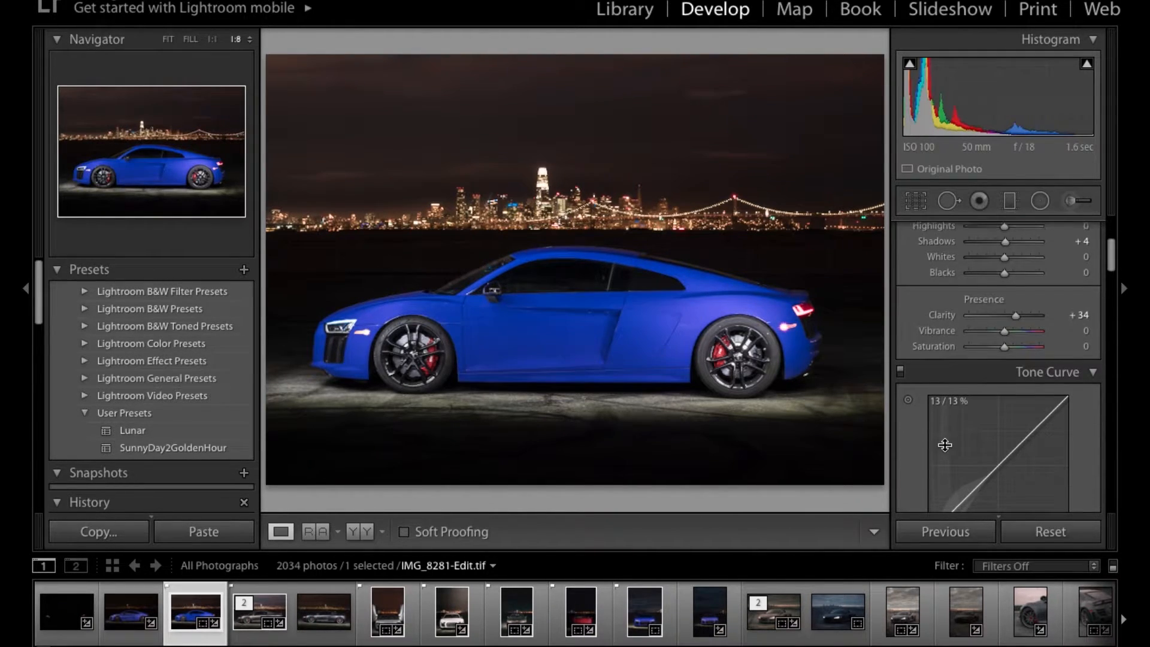
scroll(944, 446, "down", 12)
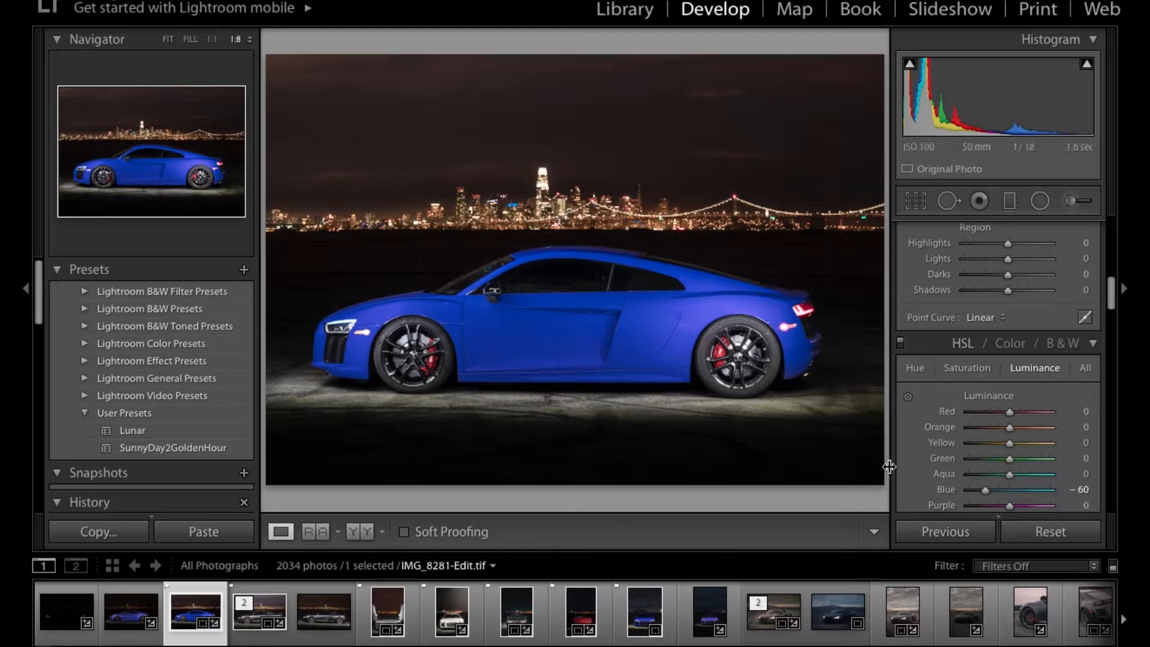
scroll(926, 455, "down", 3)
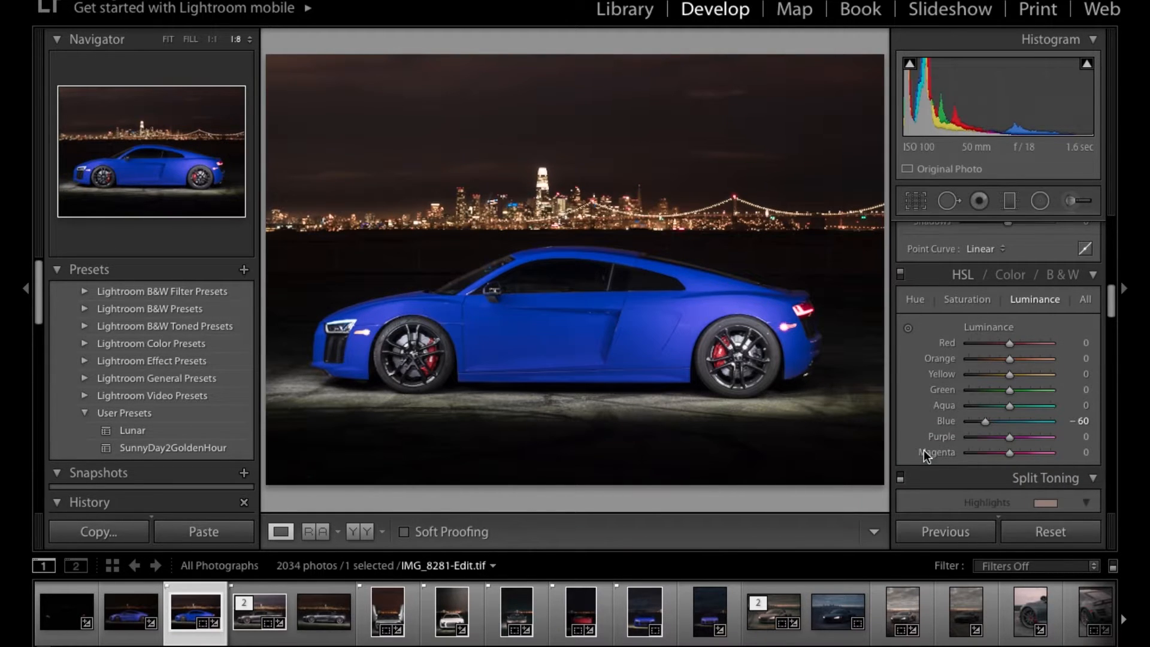
scroll(925, 455, "up", 2)
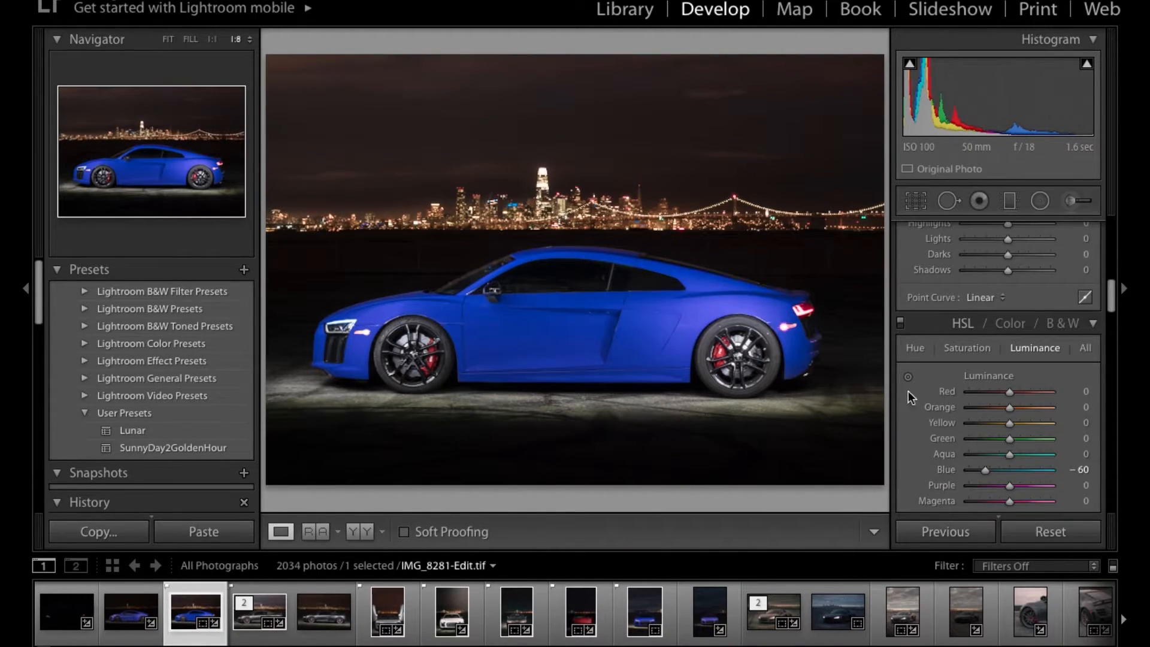
Select the existing graduated filter below the skyline and examine its settings alongside the basic adjustments.
scroll(916, 264, "up", 8)
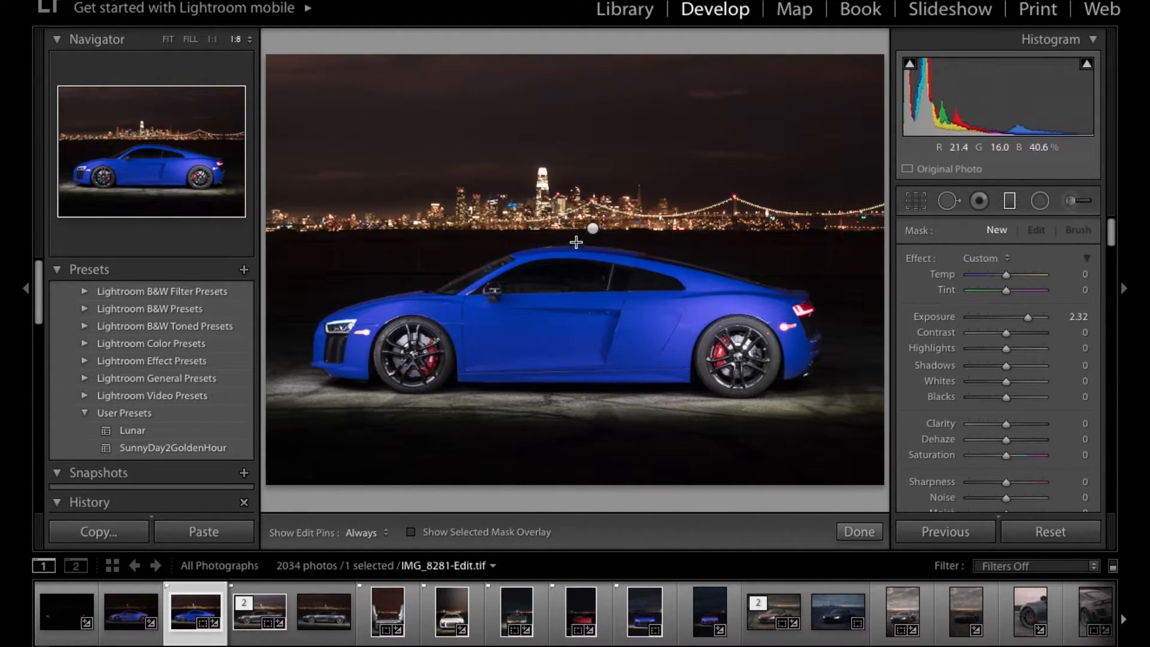
left_click(592, 228)
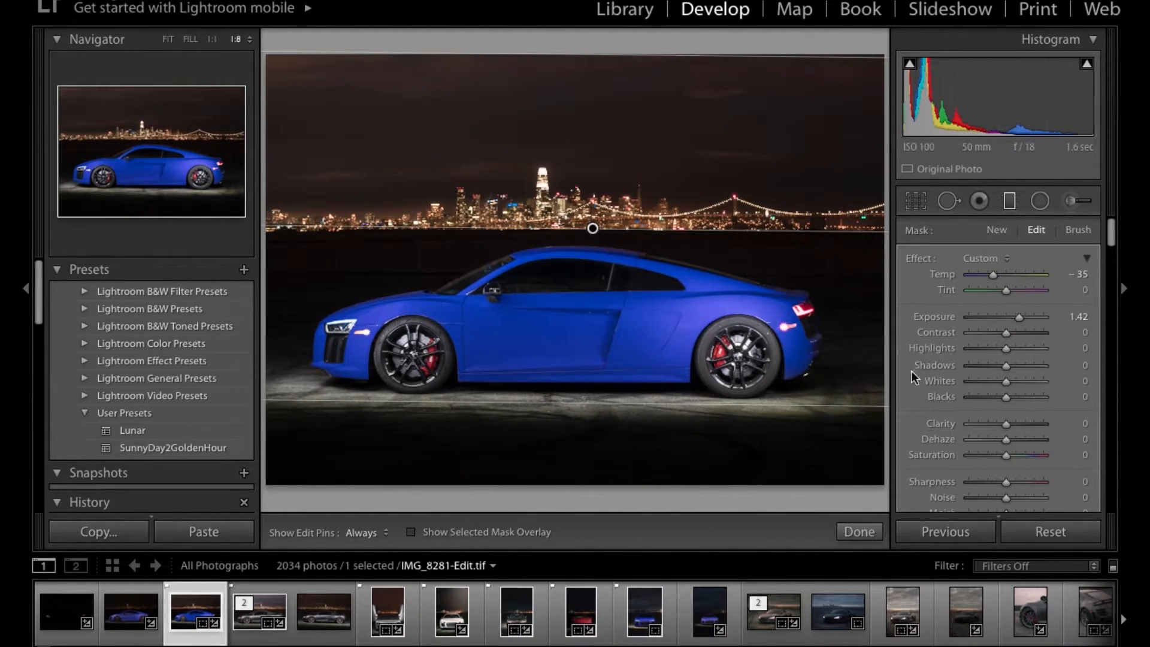
scroll(911, 372, "down", 10)
scroll(911, 372, "down", 3)
scroll(911, 371, "up", 8)
scroll(912, 372, "down", 2)
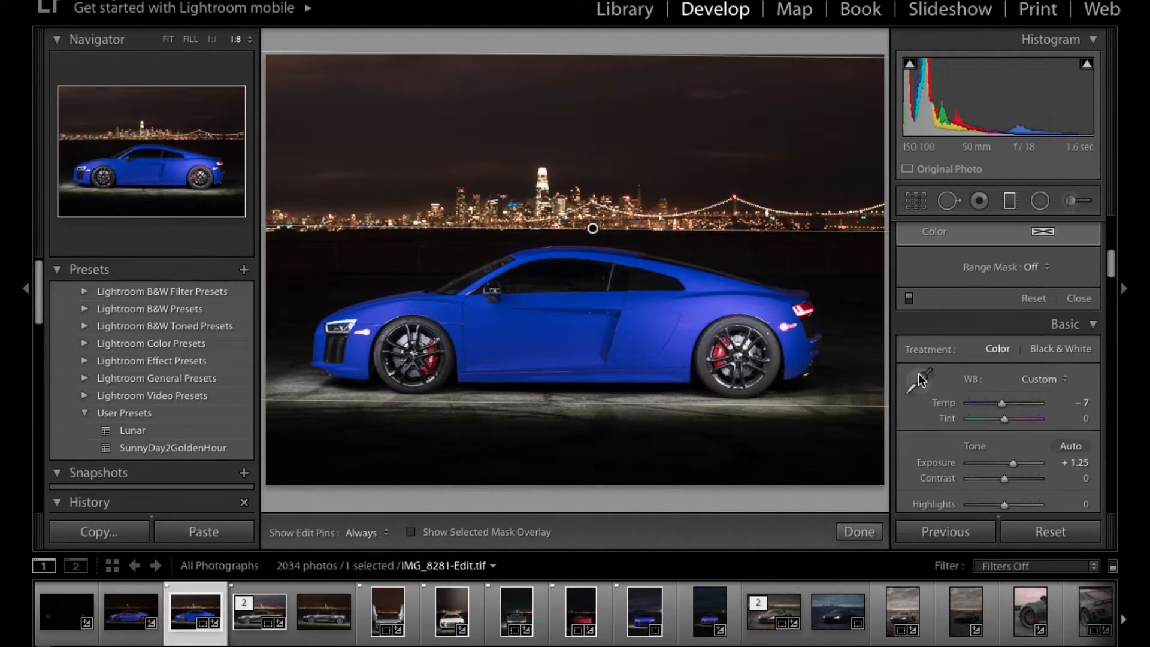
scroll(924, 337, "up", 8)
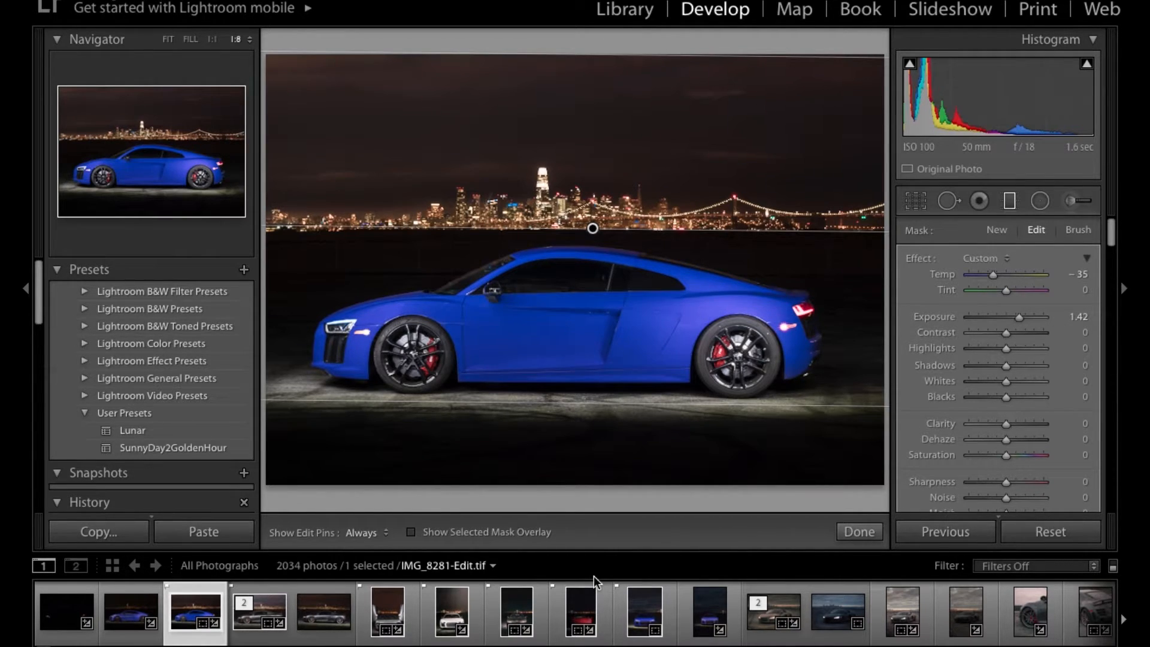
View the other finished night shots: the silver McLaren, grey R8, white R8 fitted to the view, red Ferrari and front-facing blue R8.
left_click(412, 617)
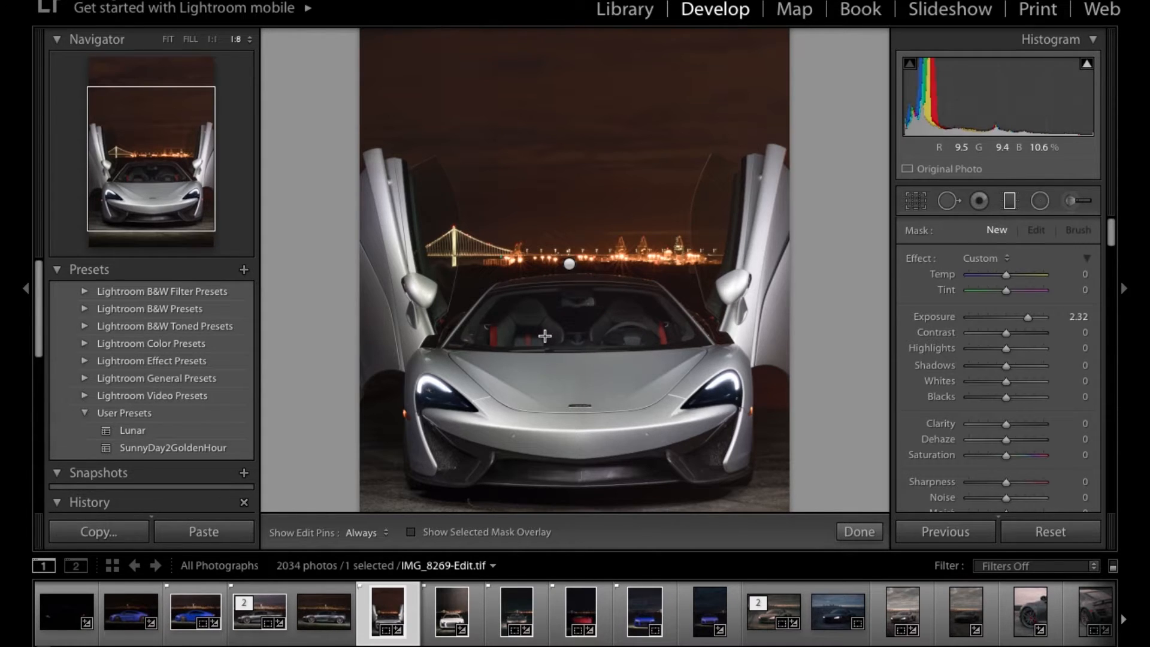
left_click(242, 624)
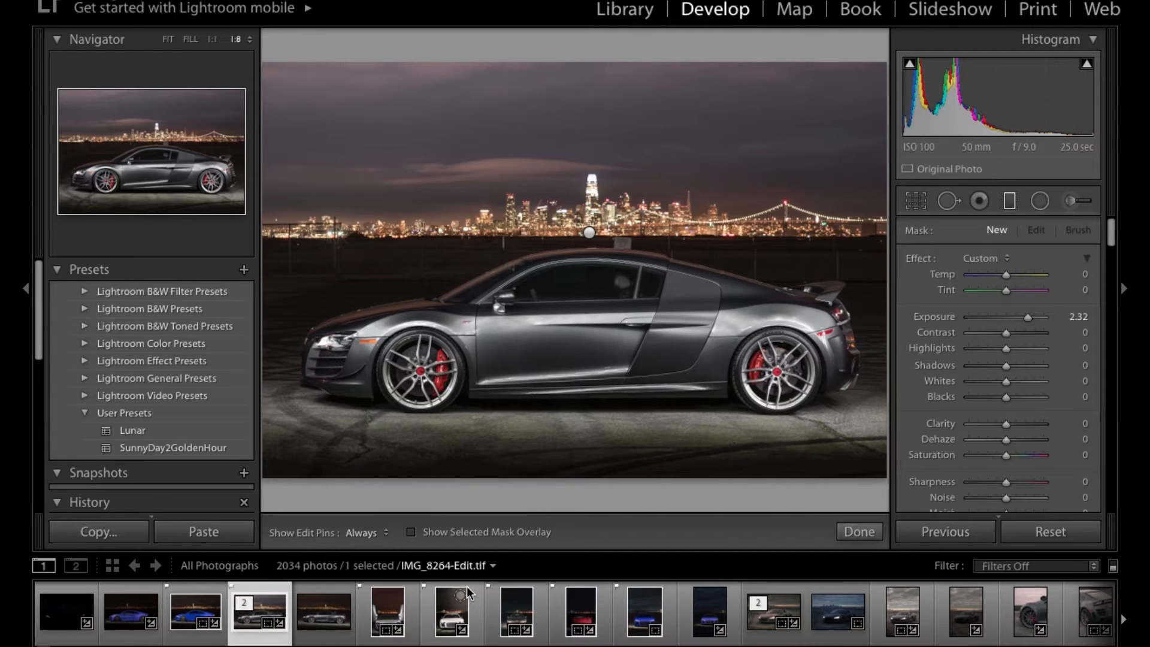
left_click(449, 614)
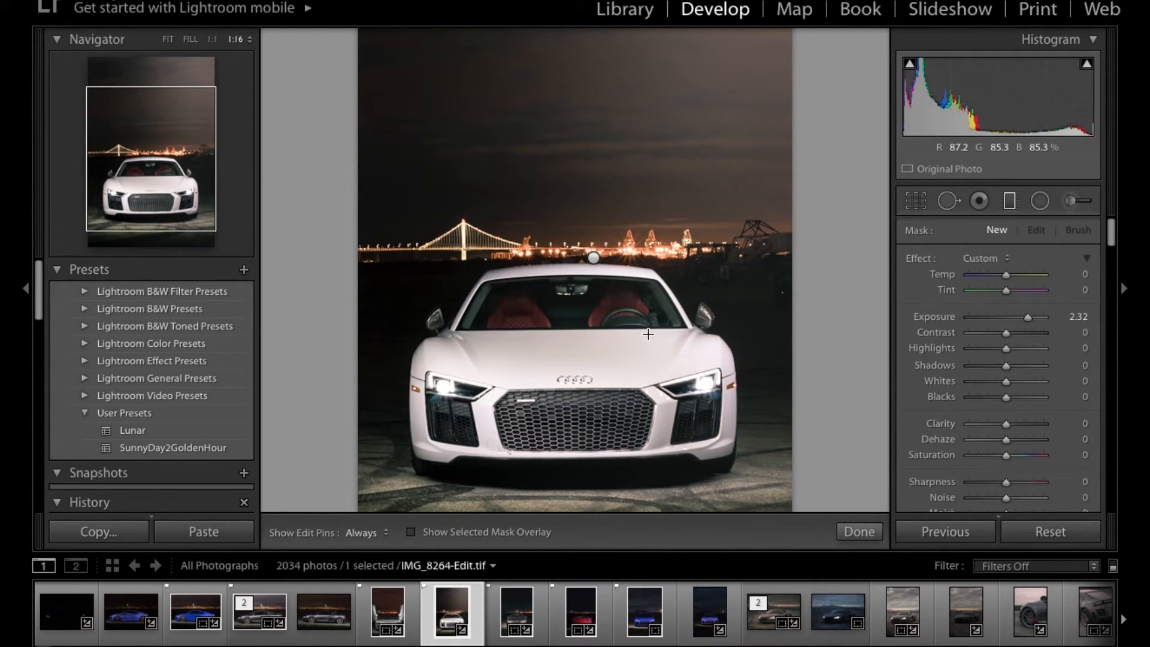
key("ctrl+minus")
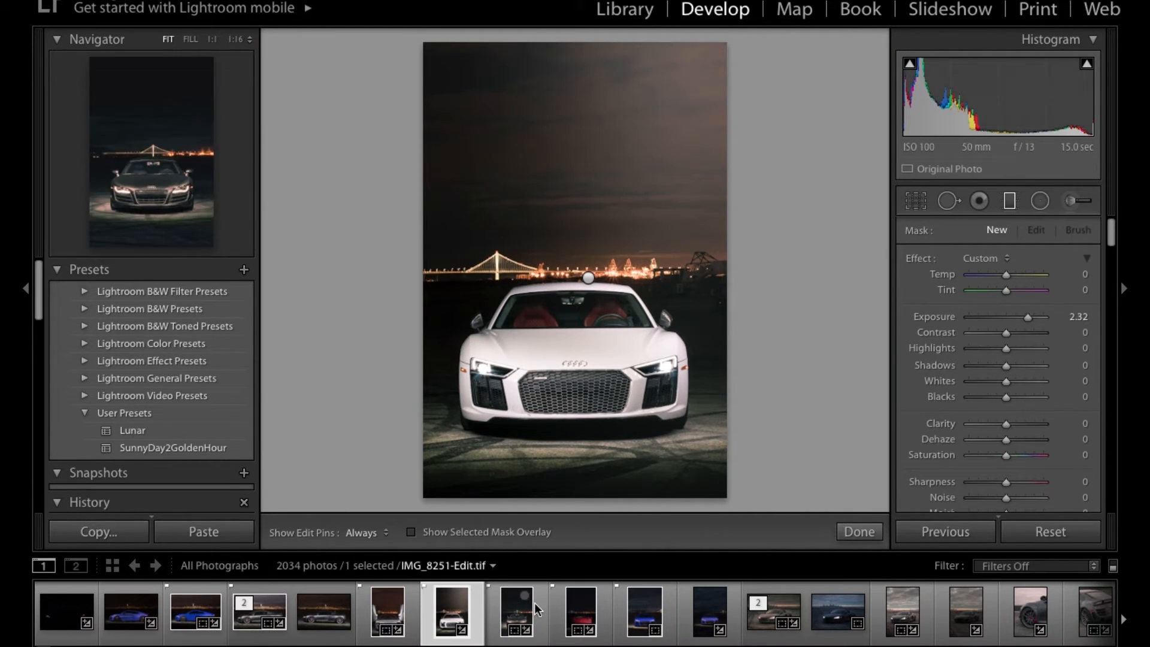
left_click(562, 608)
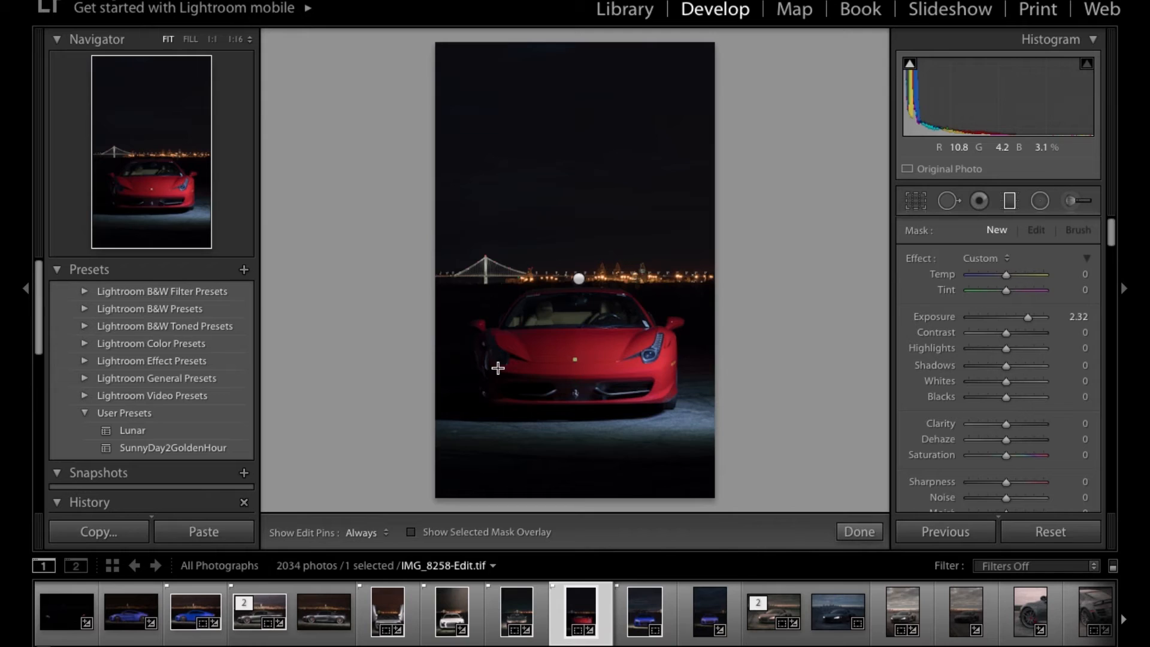
left_click(644, 608)
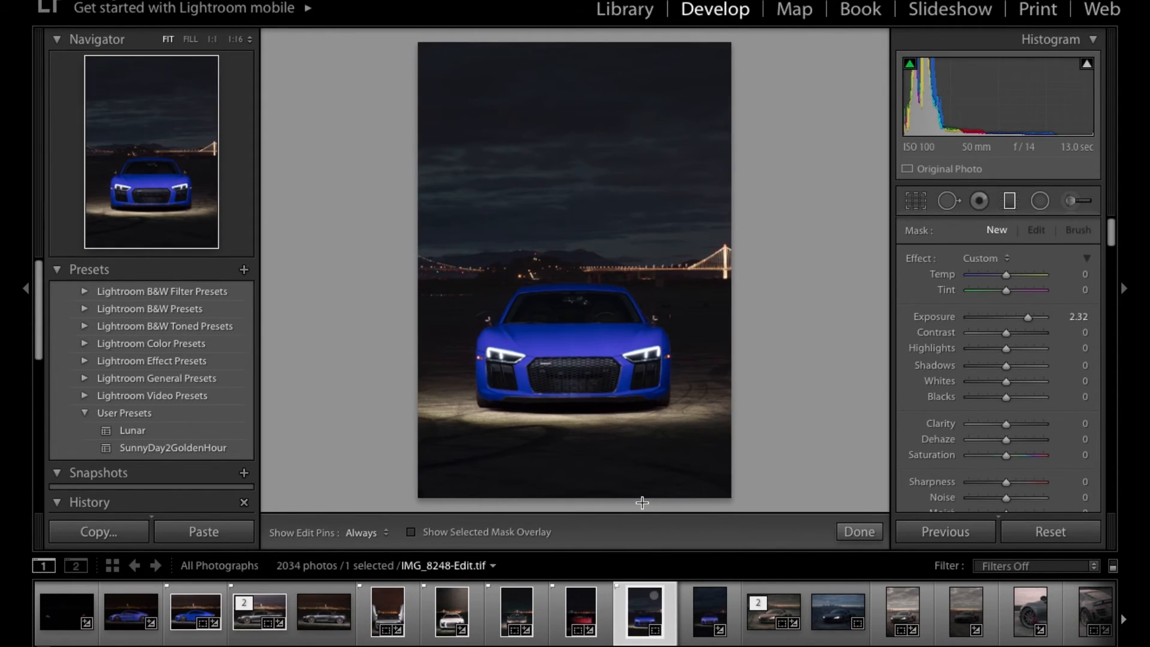